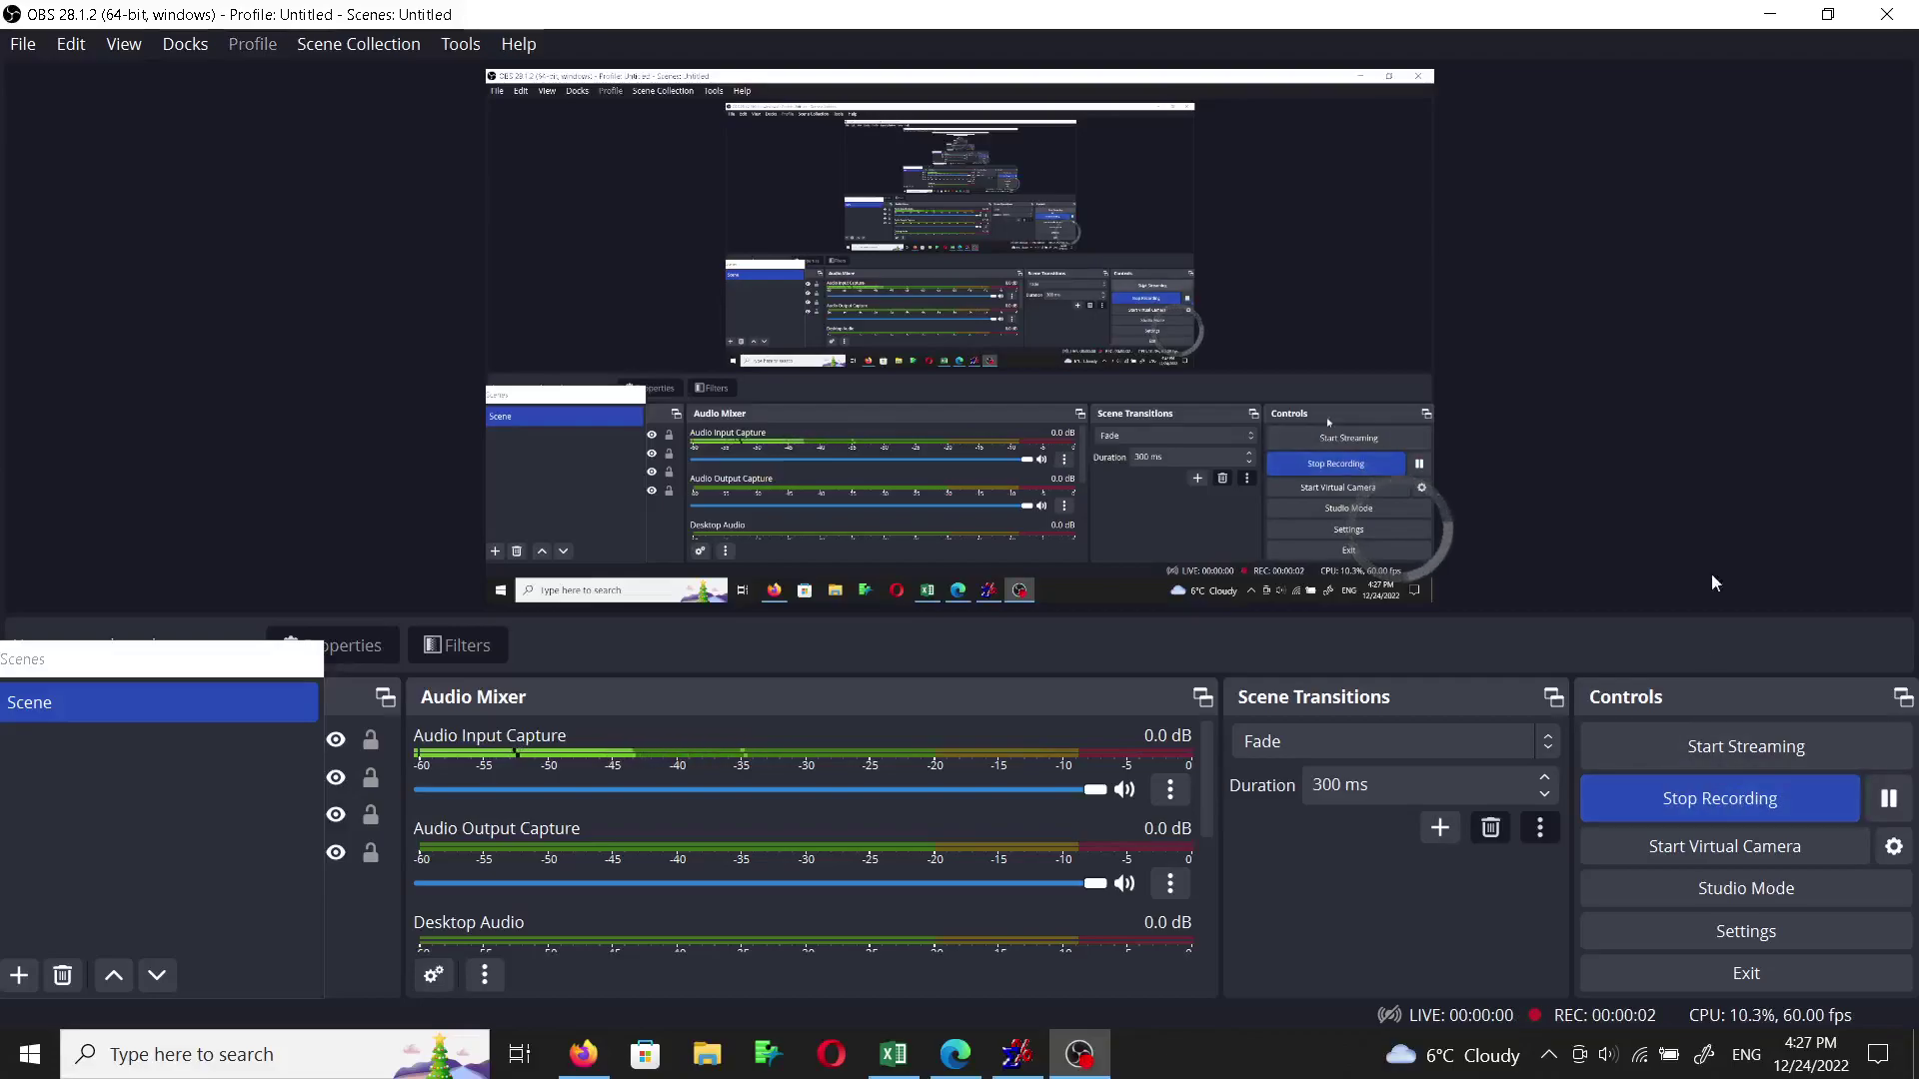
# Switch to SEER*Stat and choose the database Incidence - SEER Research Plus Data, 8 Registries, Nov 2021 Sub (1975-2019) for the case listing.
pyautogui.click(1775, 18)
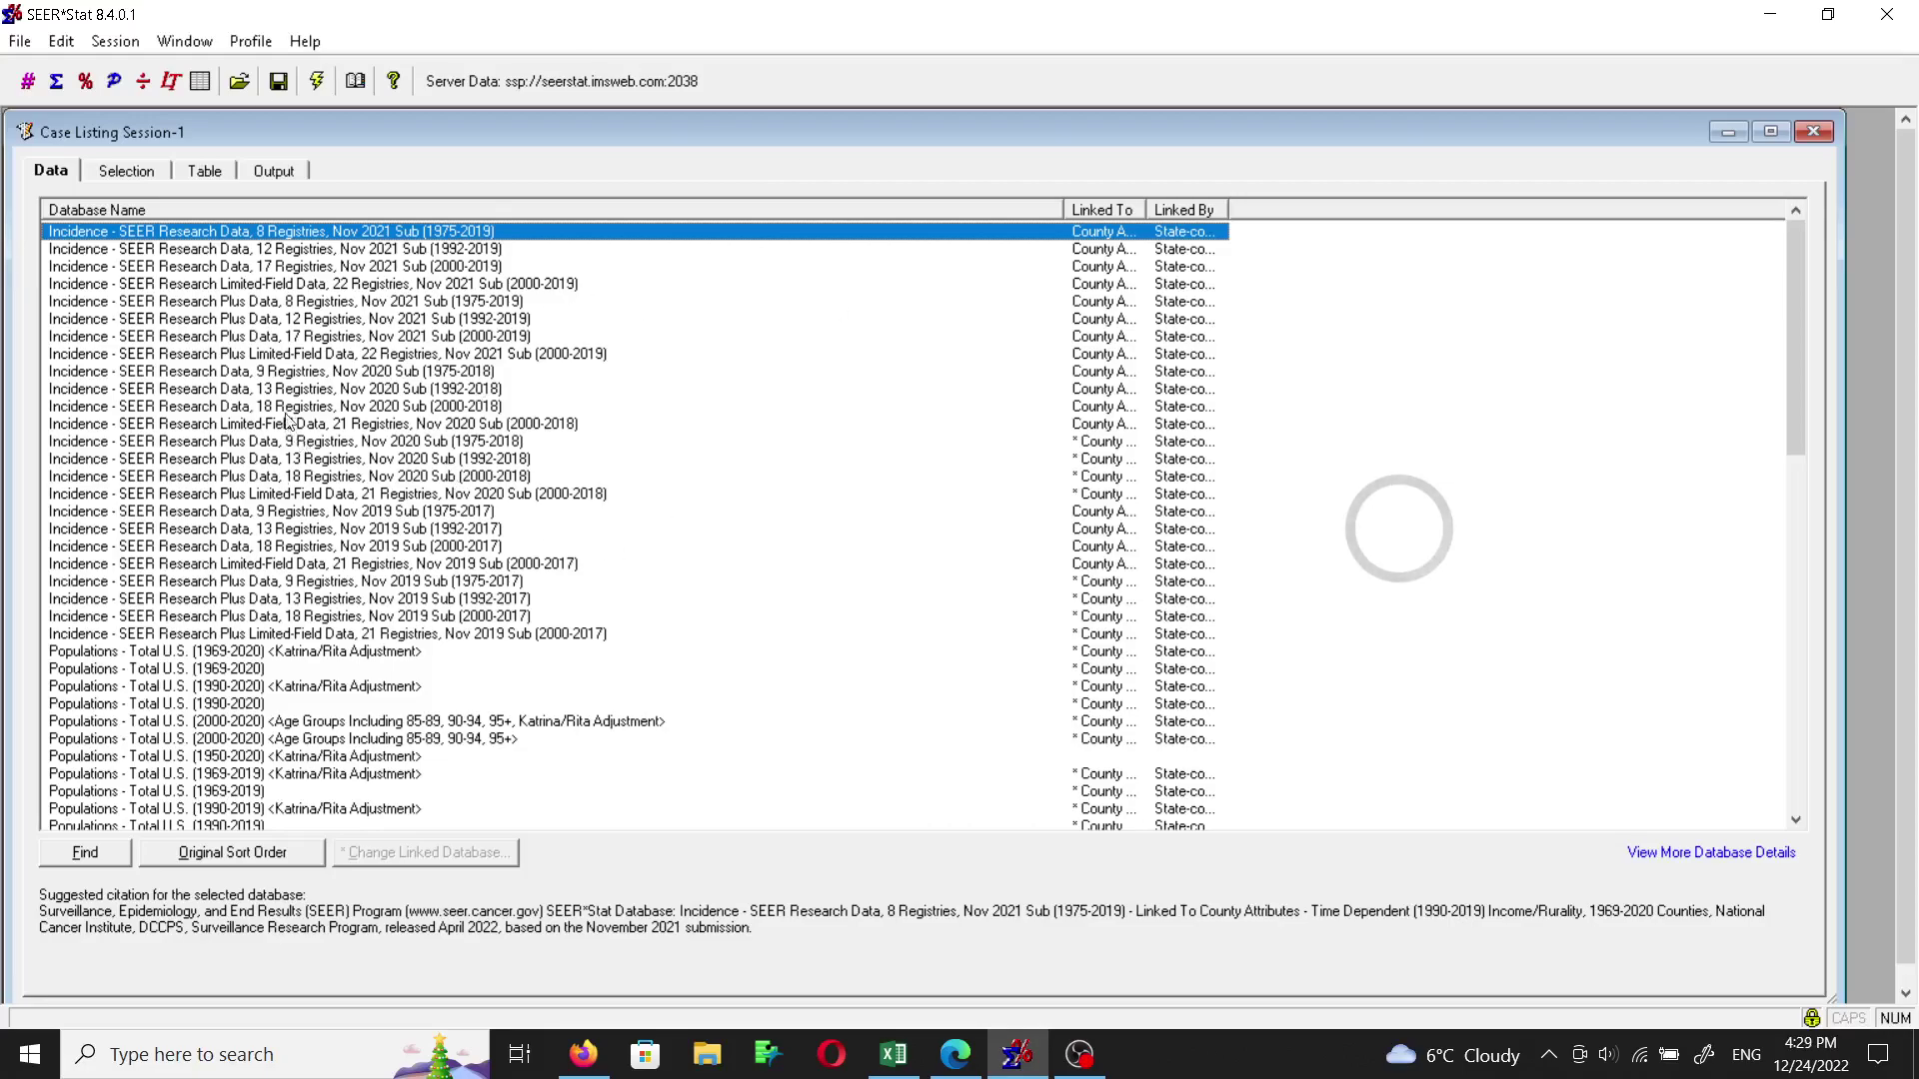
pyautogui.click(252, 302)
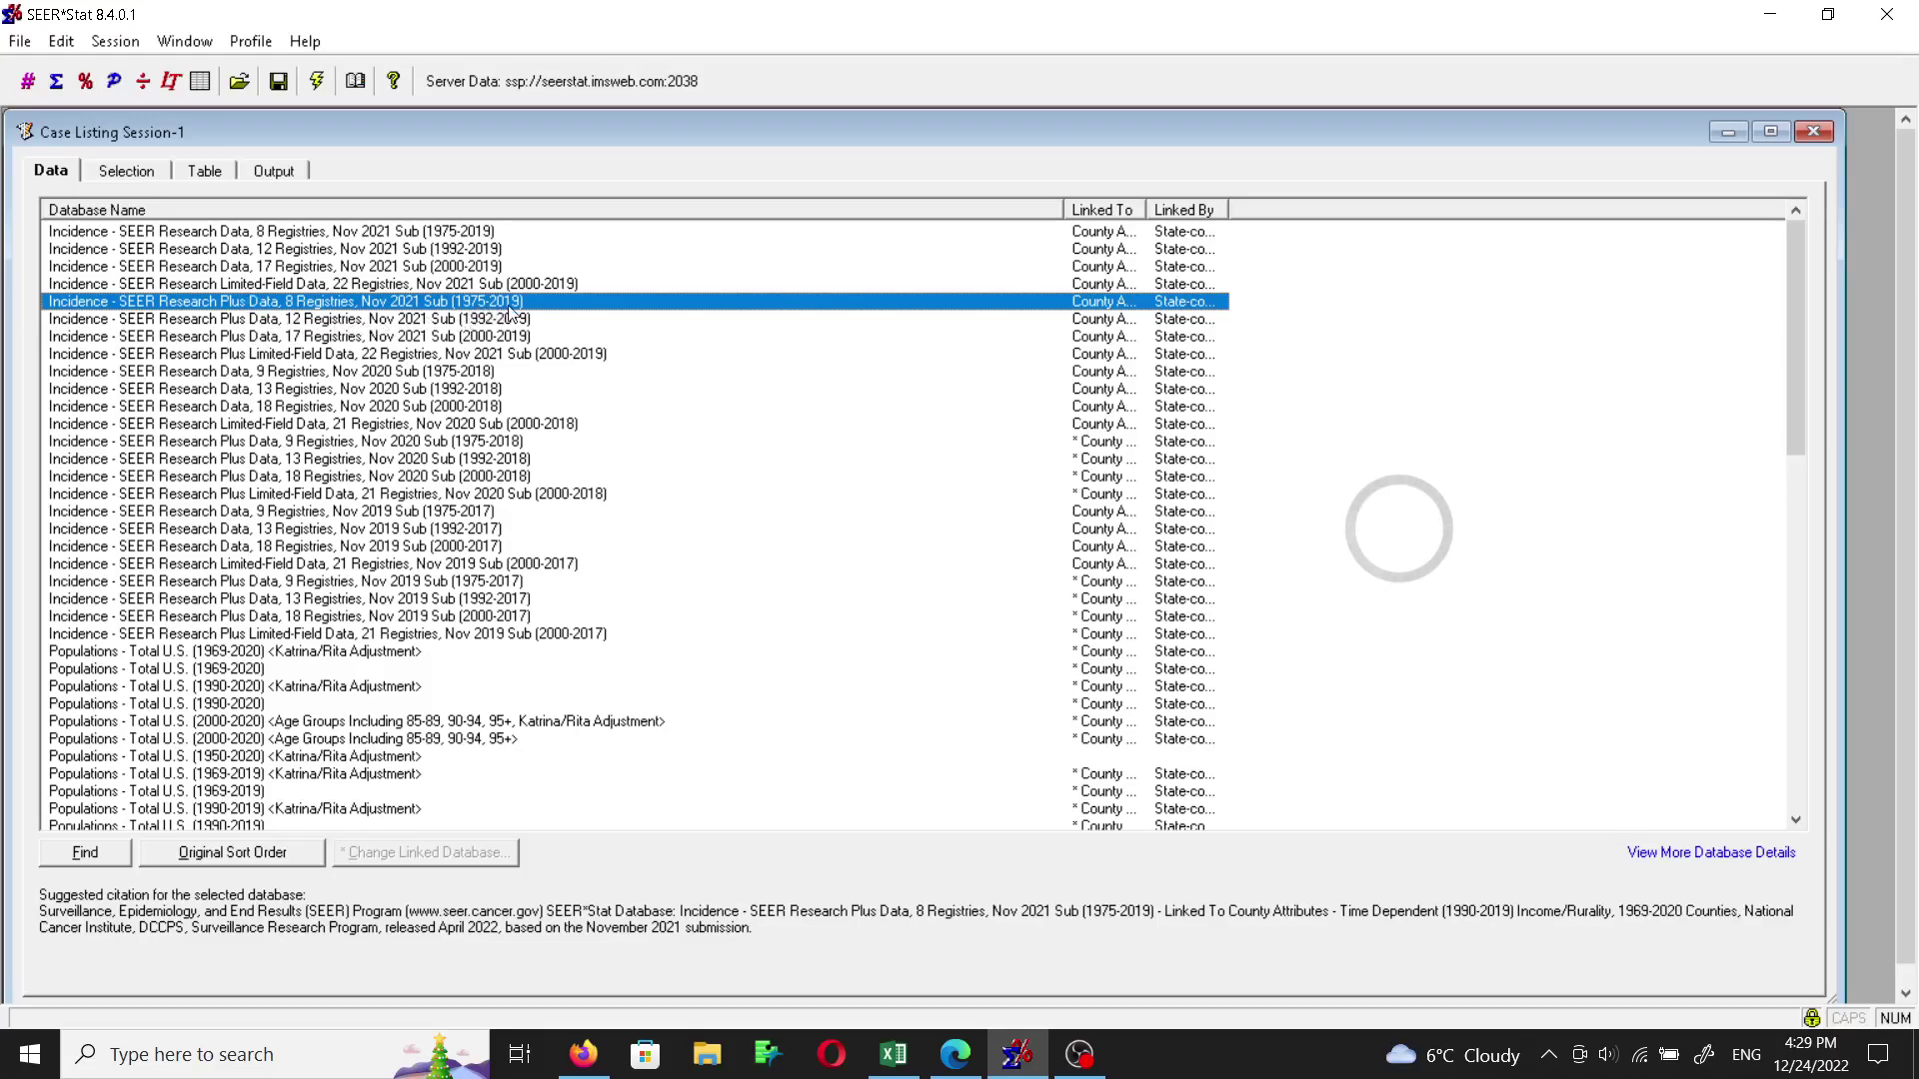
# Restrict the case selection to Site recode ICD-O-3/WHO 2008 equal to Tongue, from the Site and Morphology variables.
pyautogui.click(138, 172)
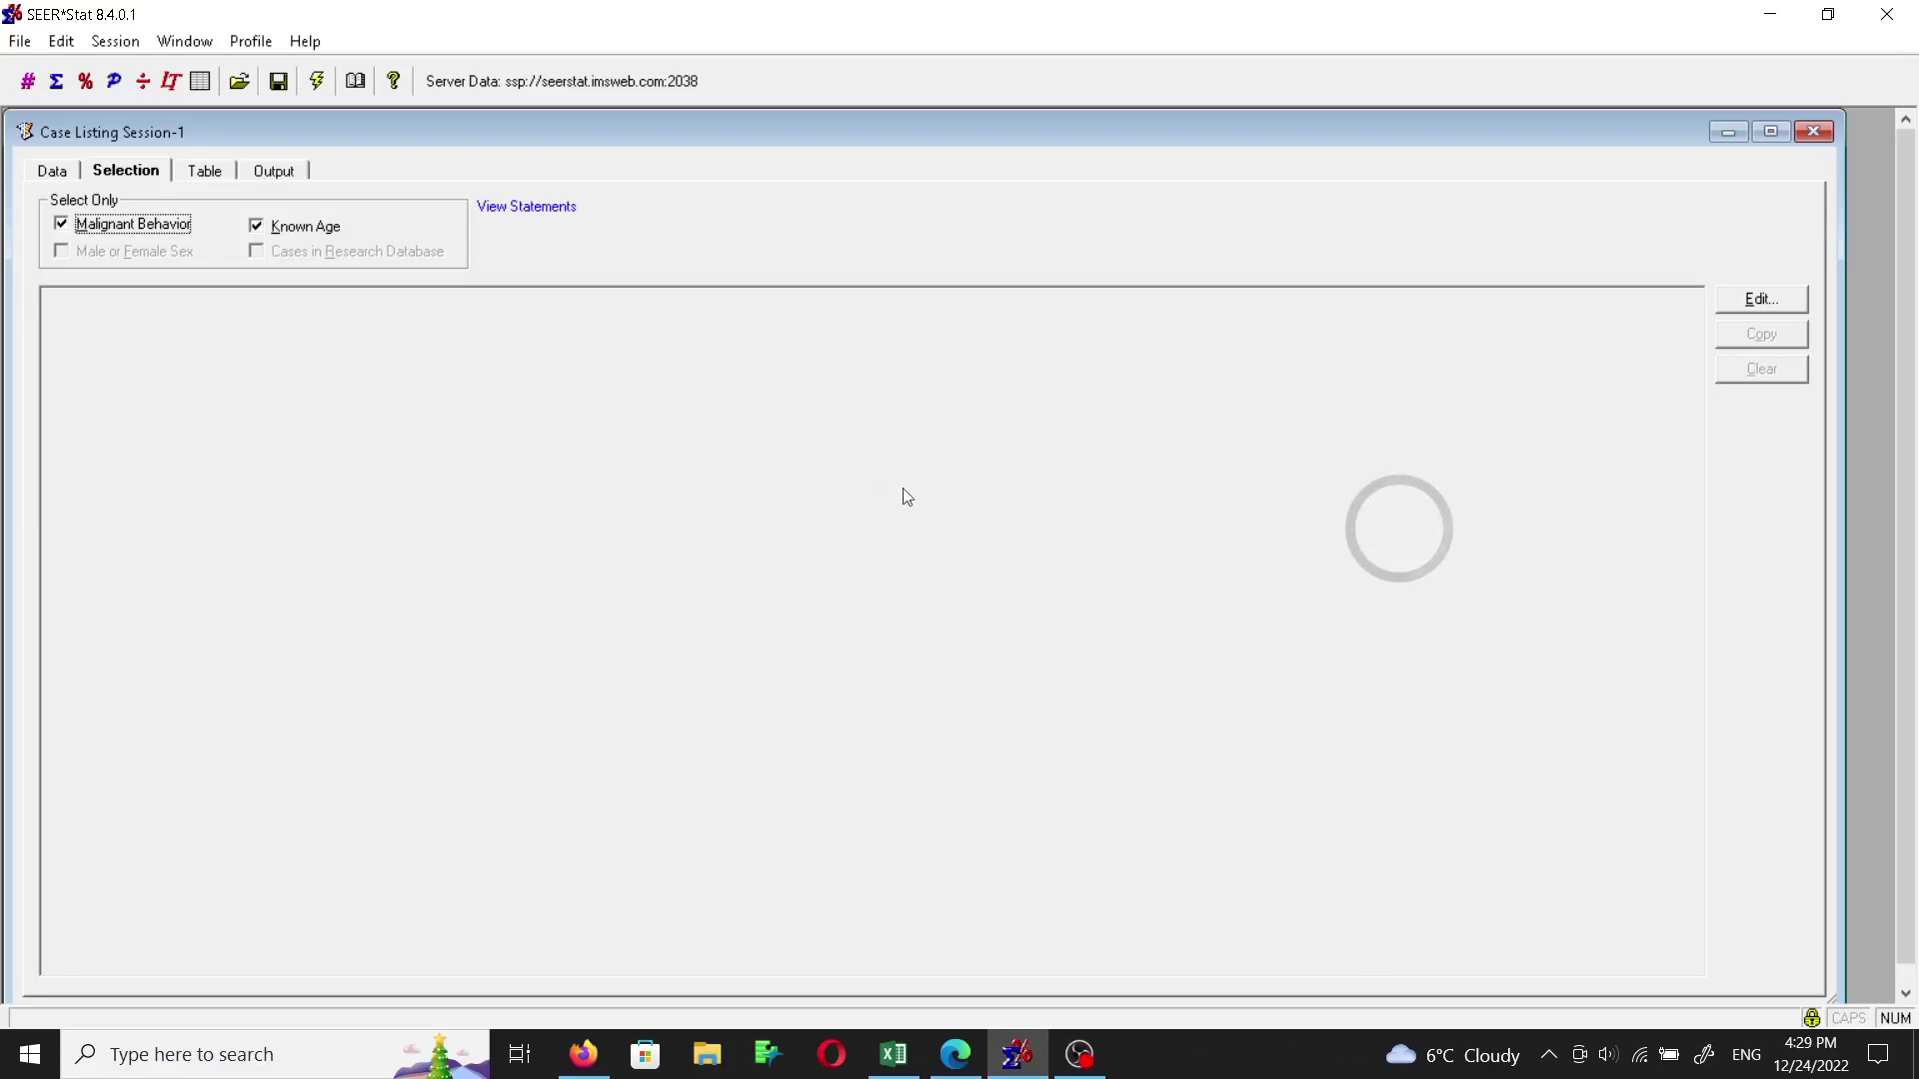
pyautogui.click(1756, 297)
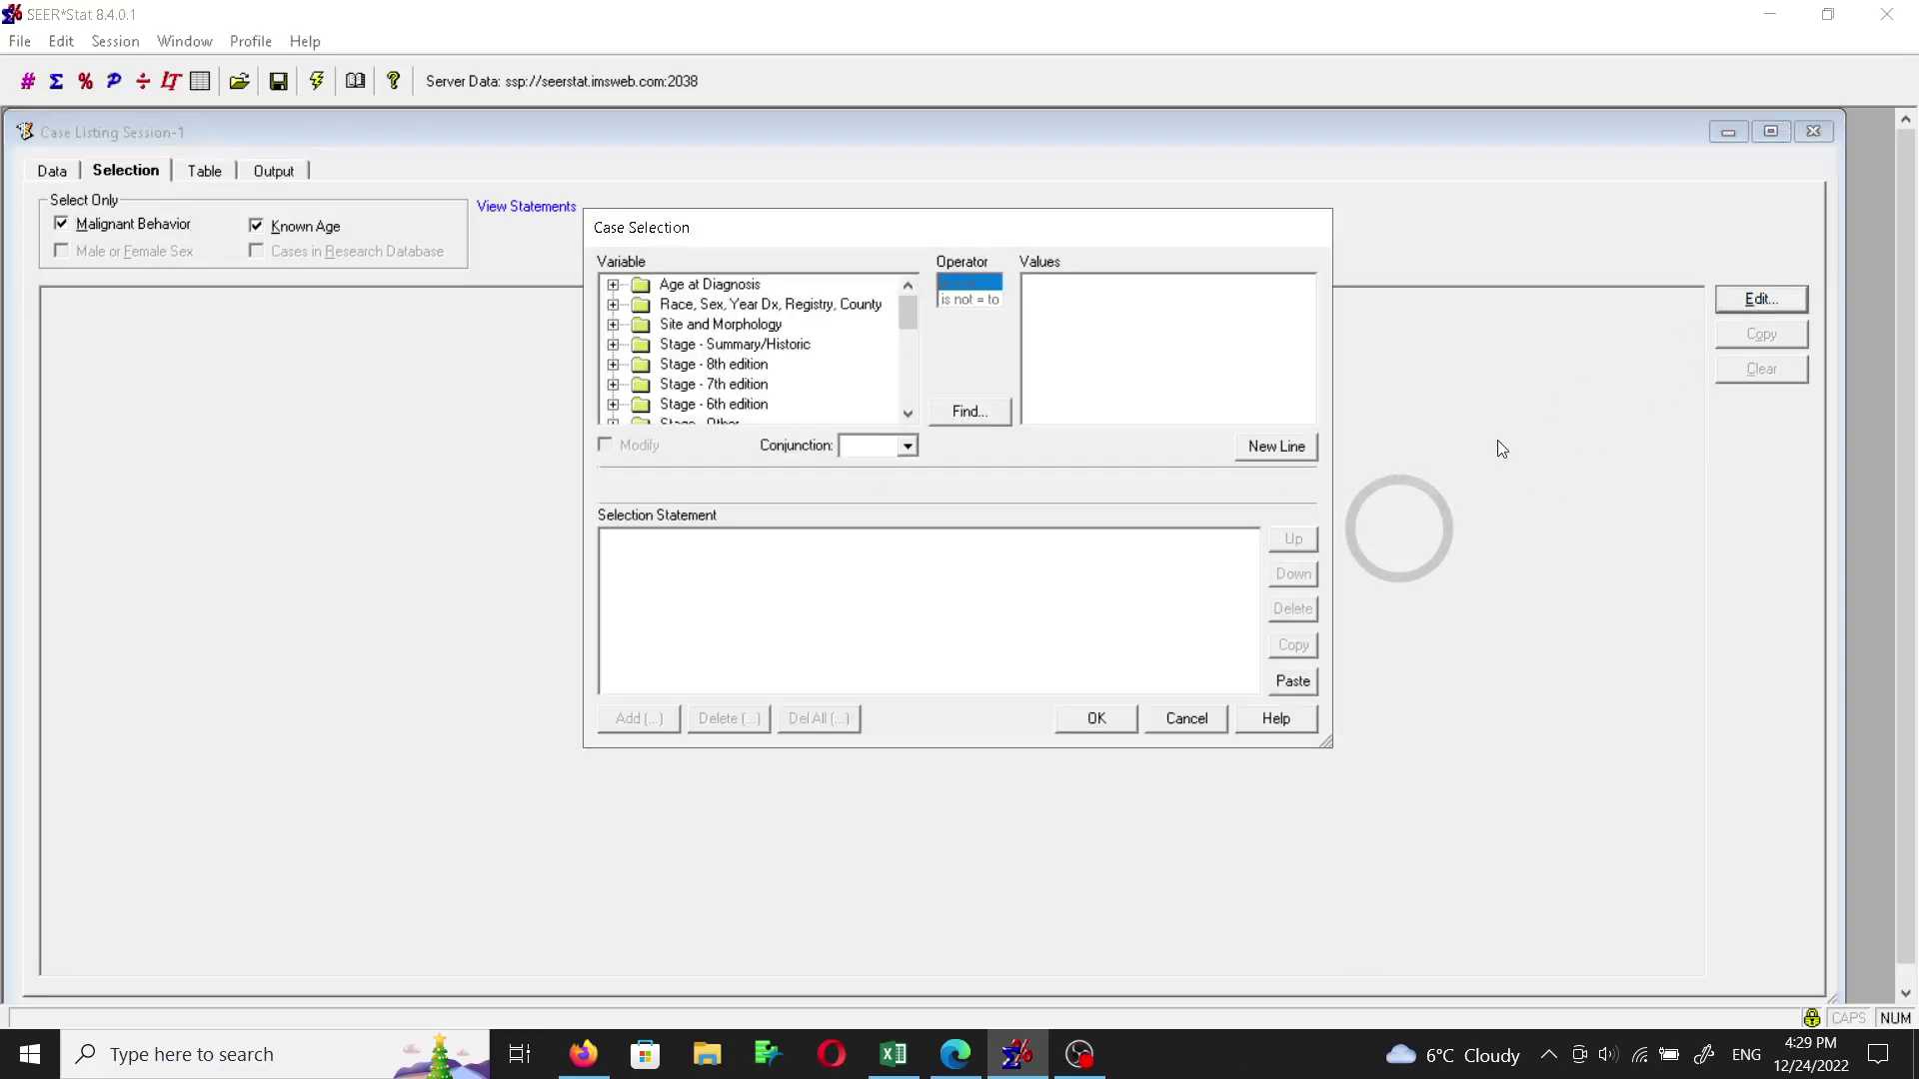
pyautogui.click(614, 325)
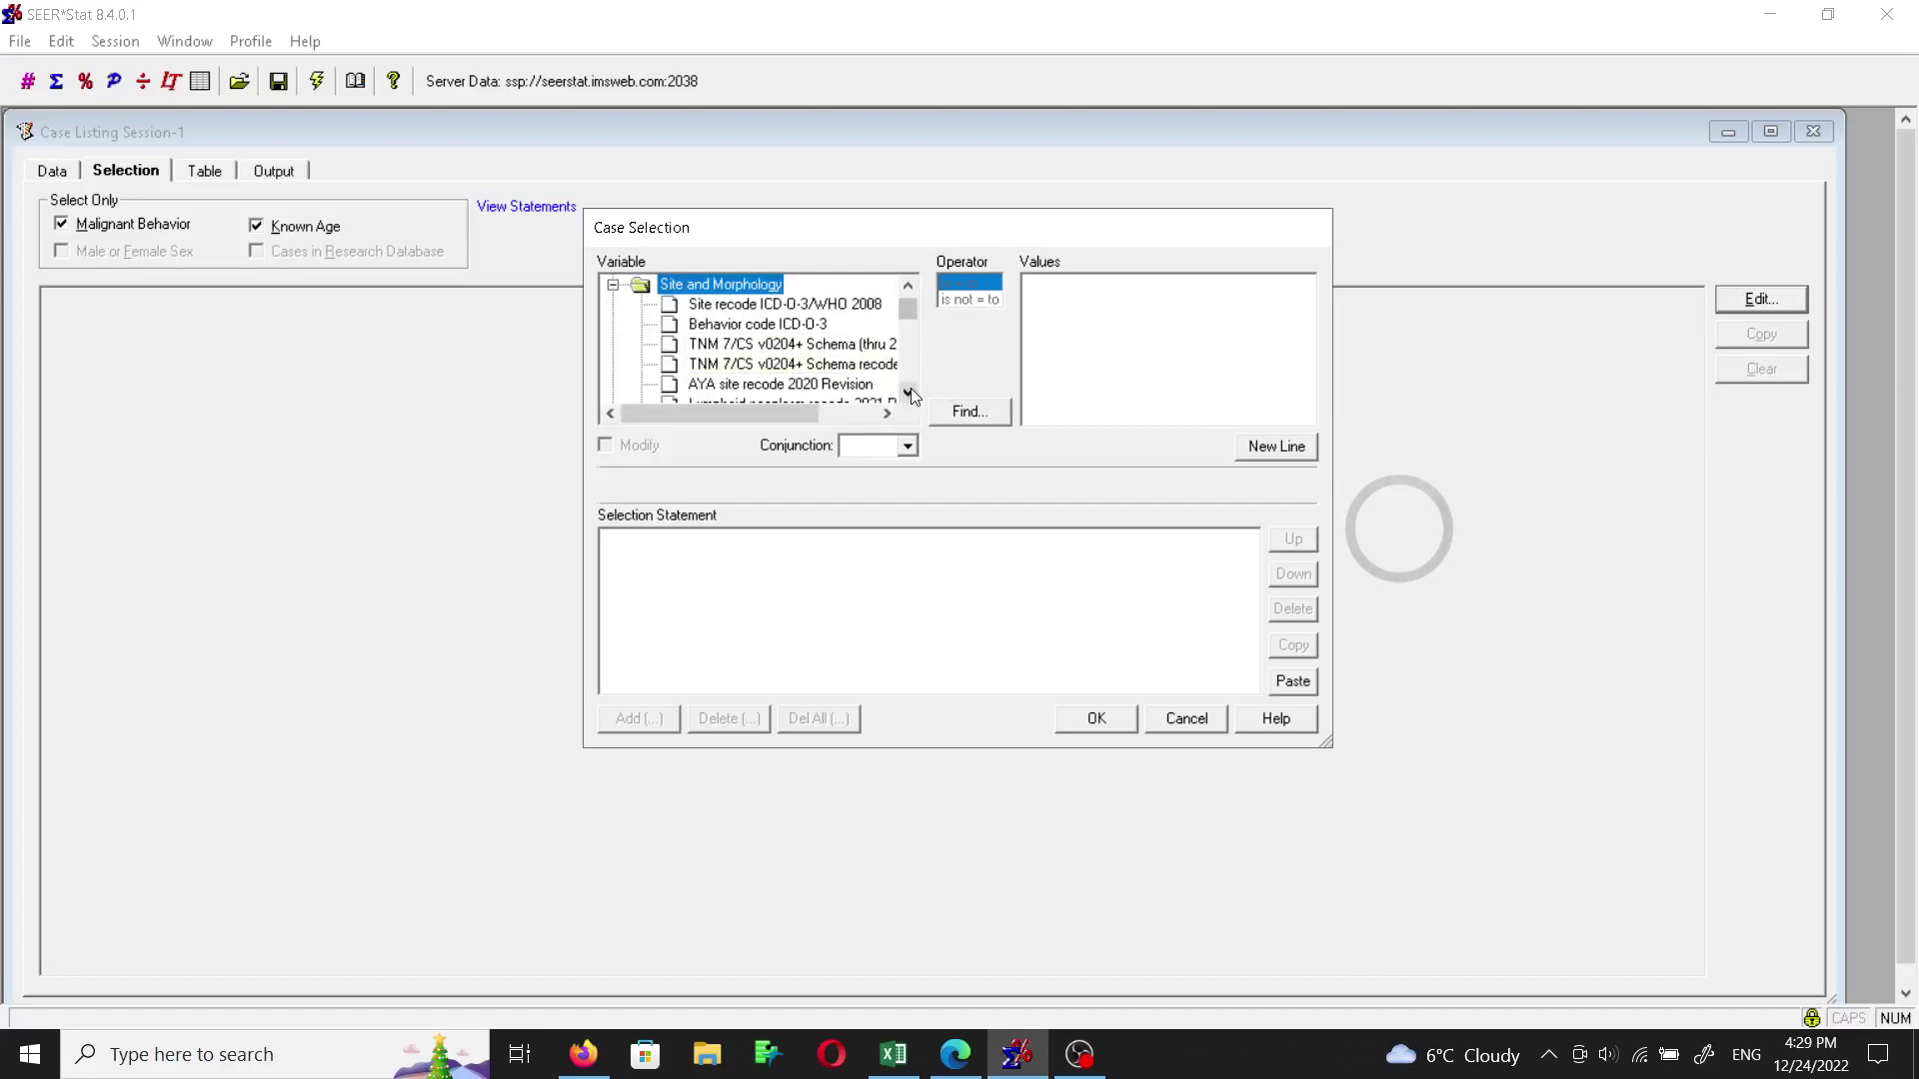
pyautogui.click(732, 306)
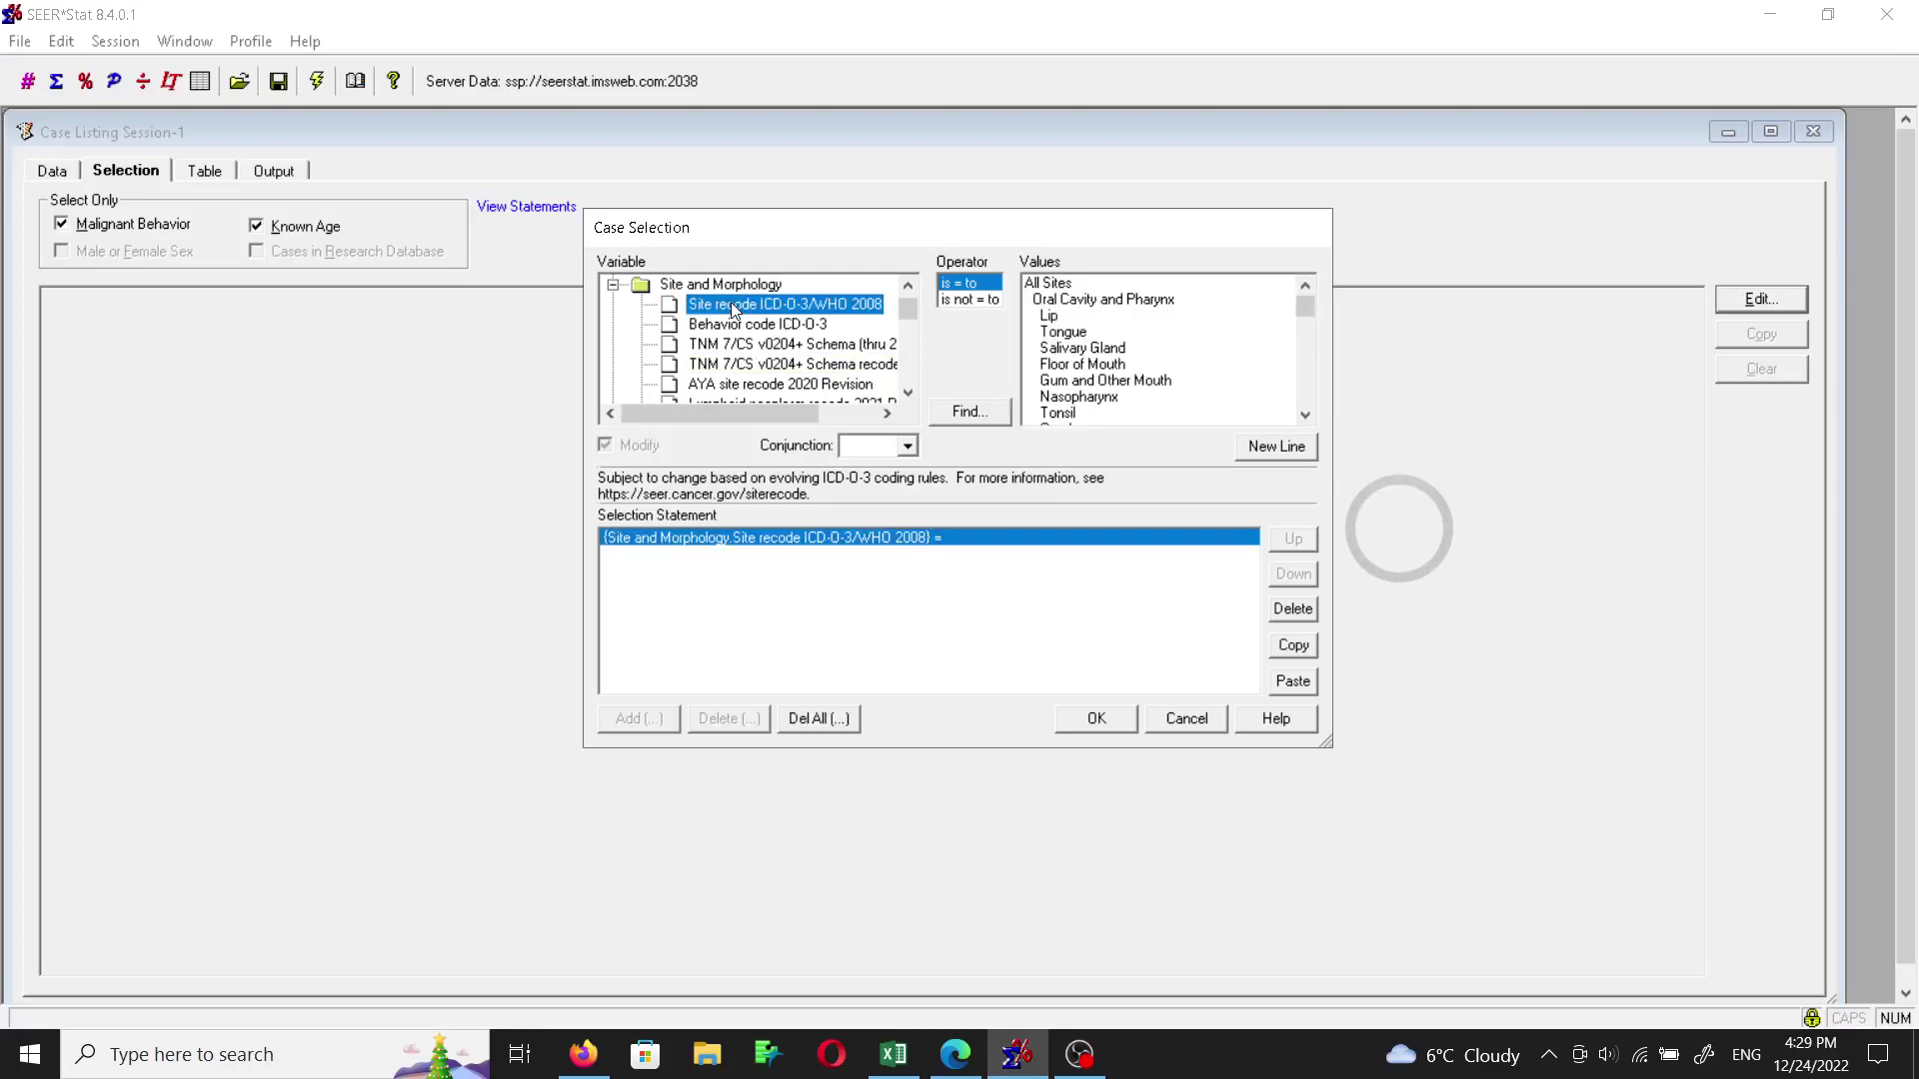
pyautogui.click(1080, 333)
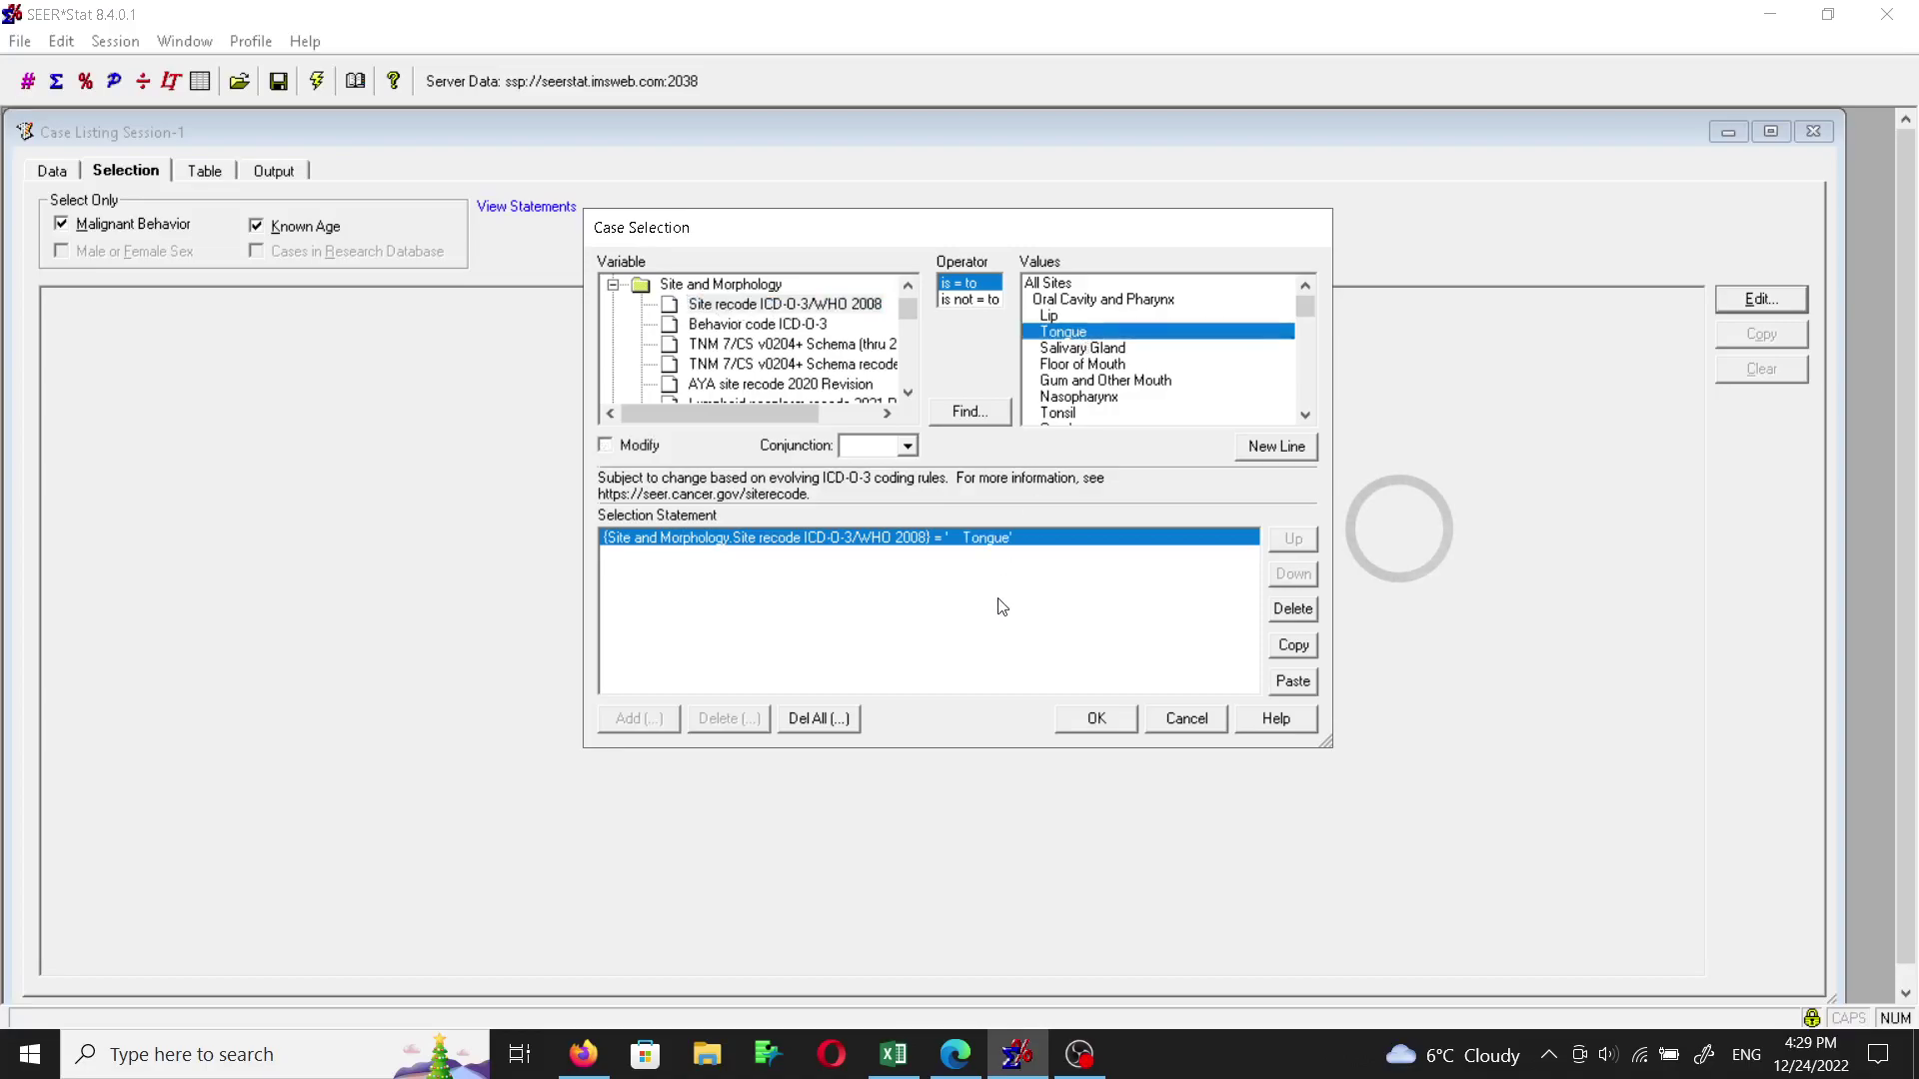
pyautogui.click(1095, 718)
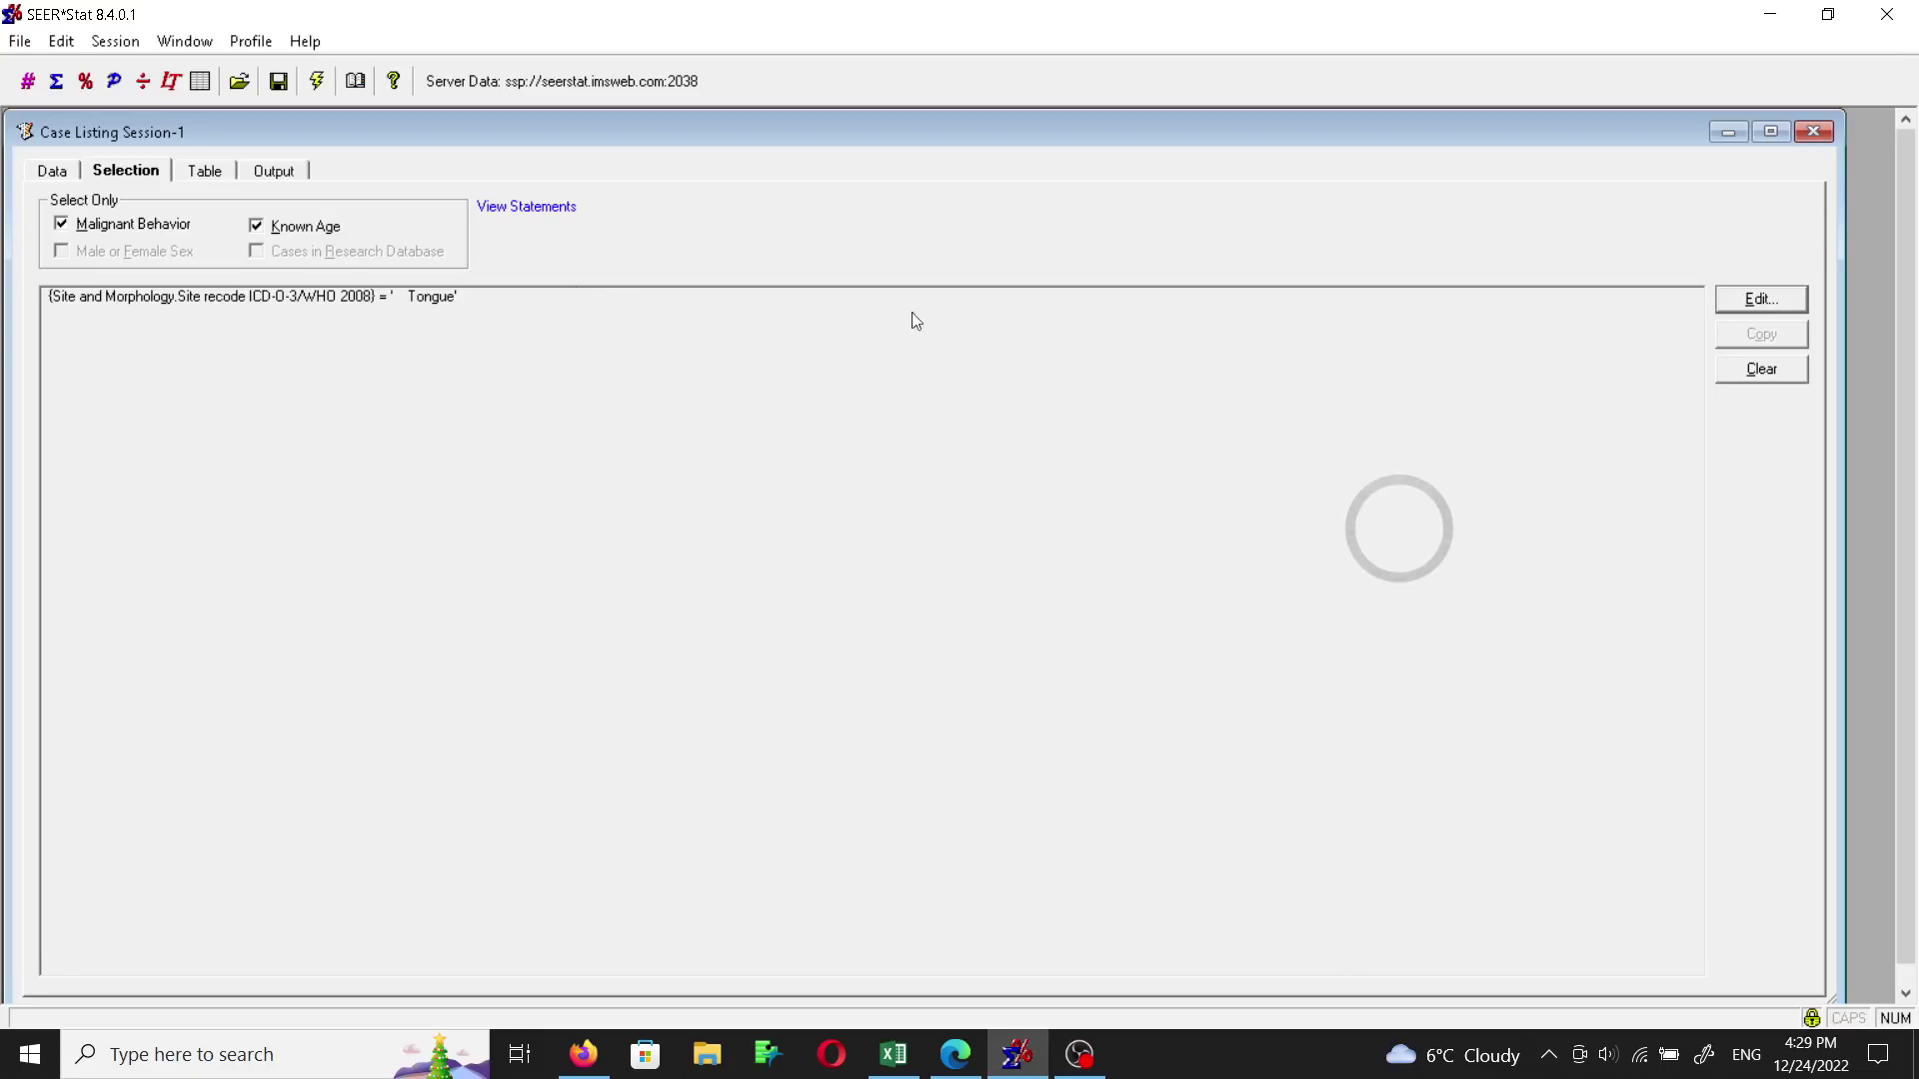
# Add an AND condition to the case selection requiring Year of diagnosis equal to 2000.
pyautogui.click(1761, 304)
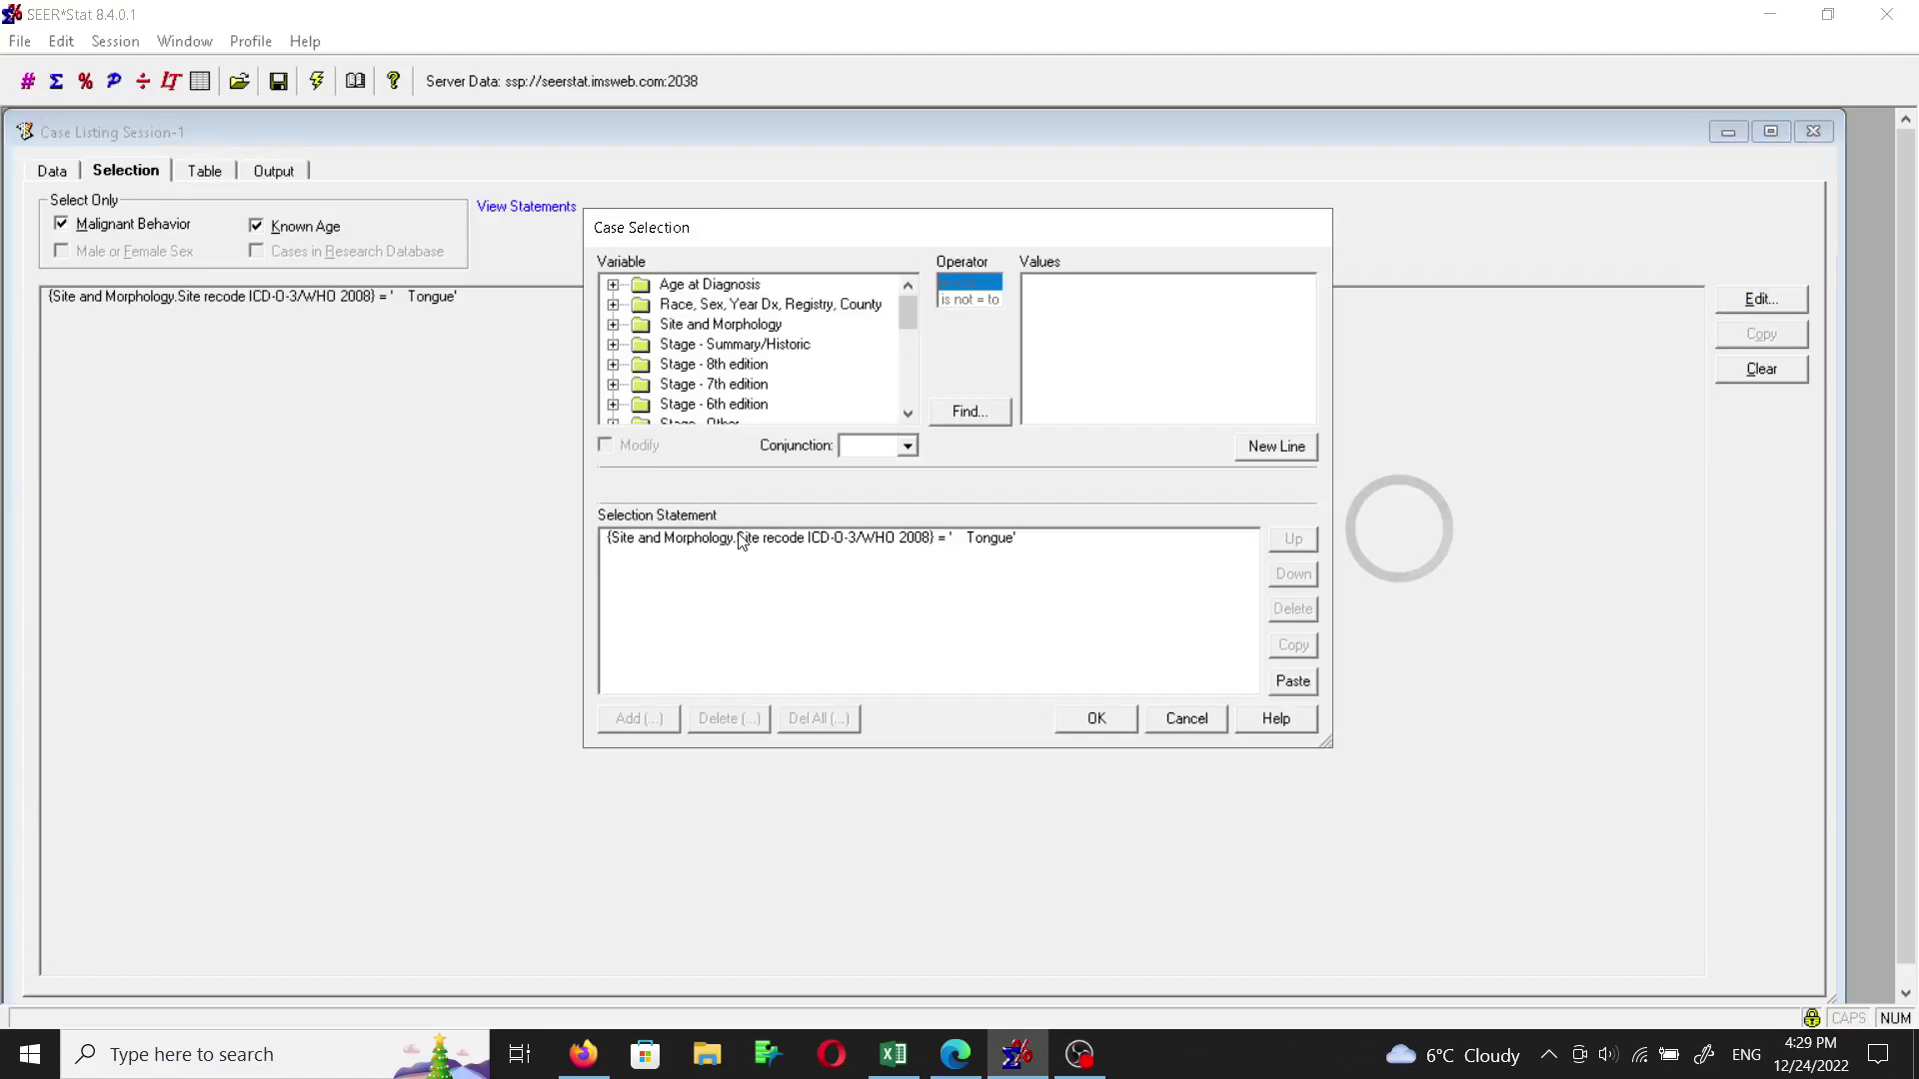
pyautogui.click(613, 305)
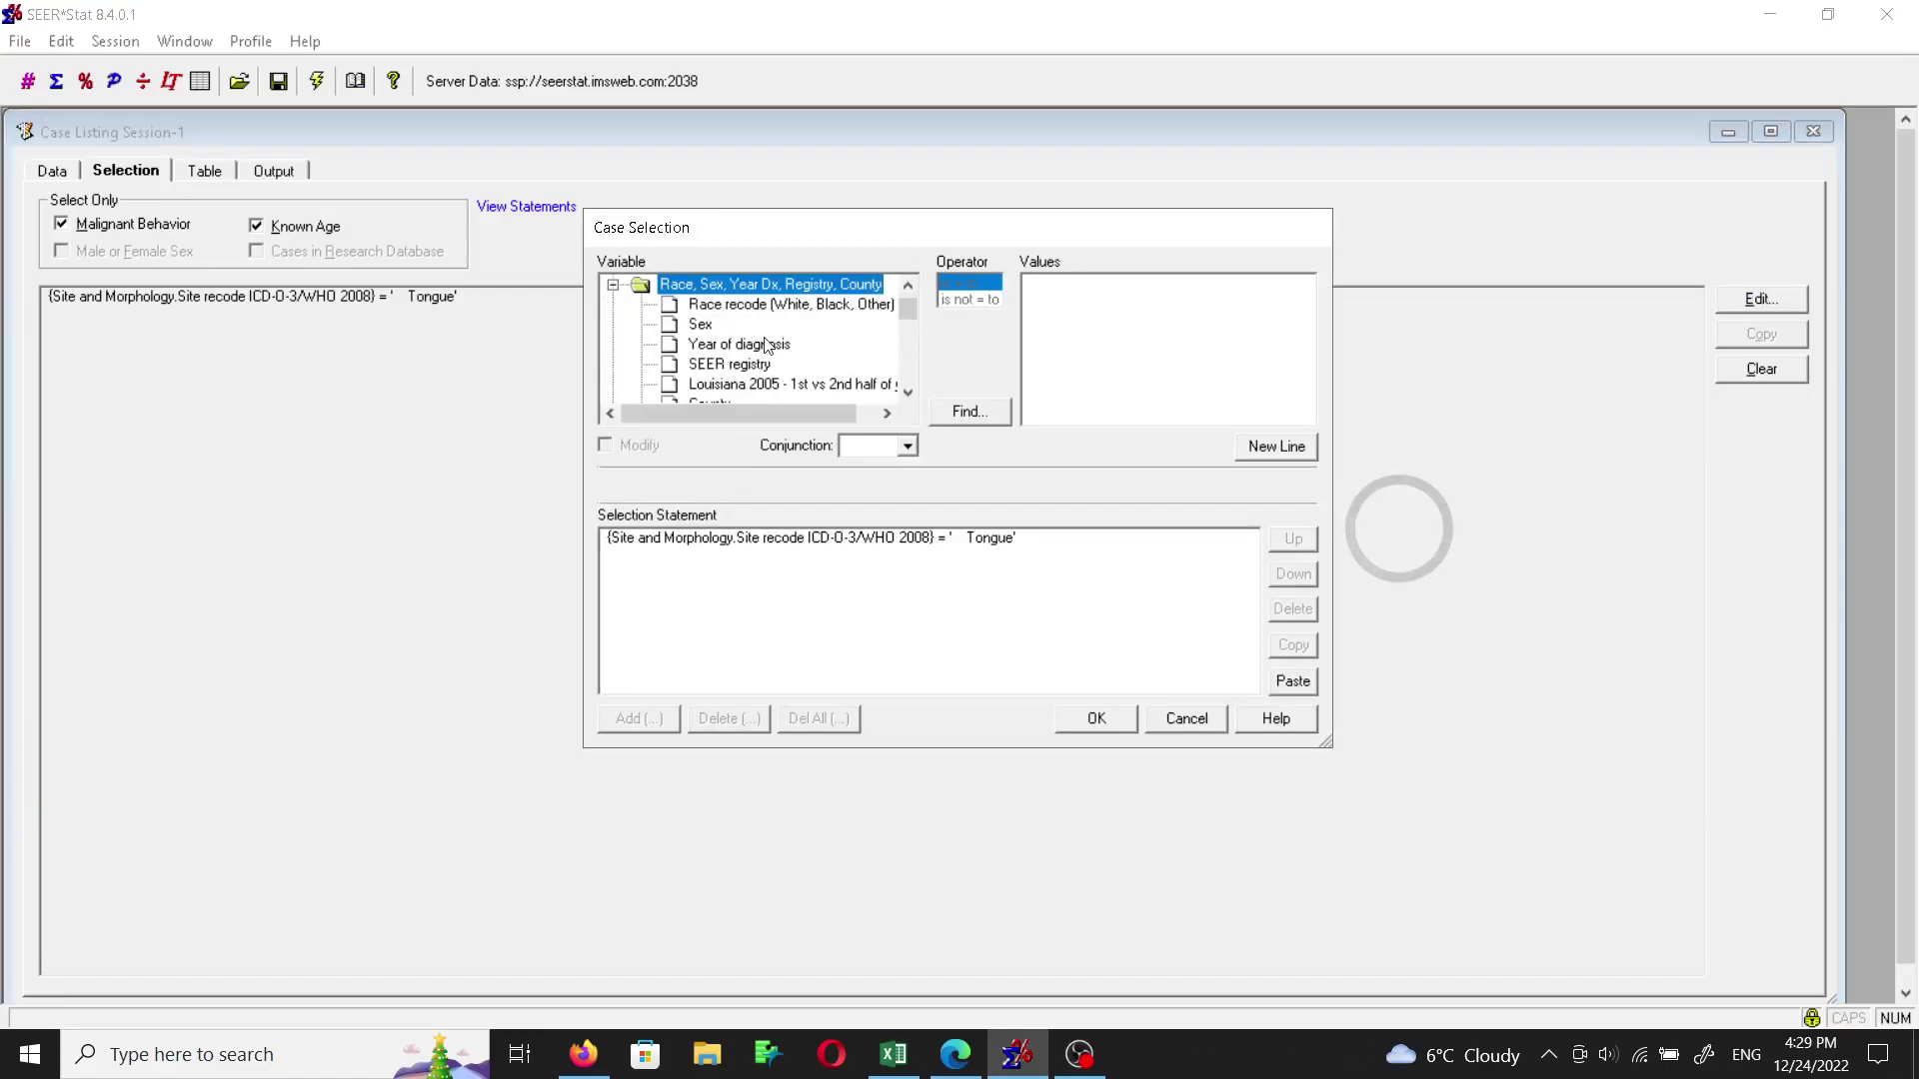
pyautogui.click(726, 346)
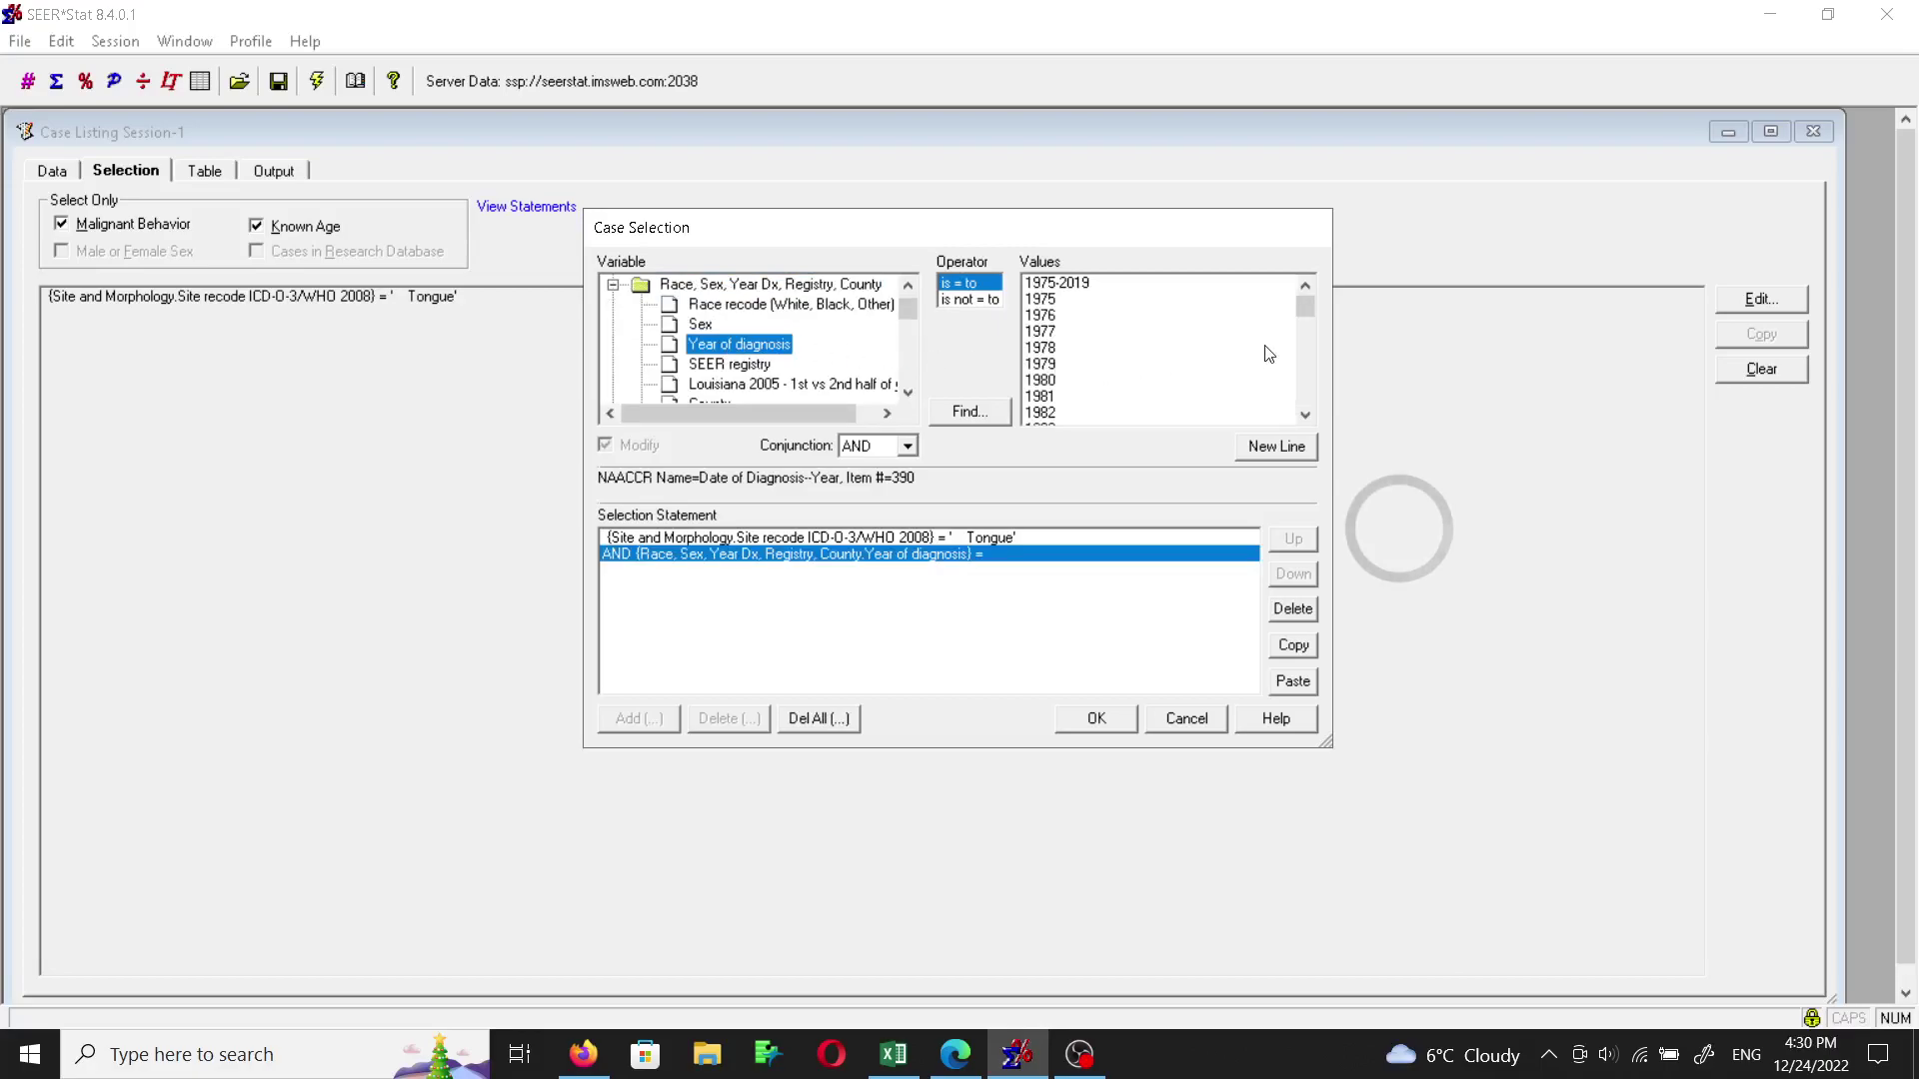
pyautogui.click(1309, 420)
pyautogui.moveTo(1309, 422); pyautogui.dragTo(1309, 422)
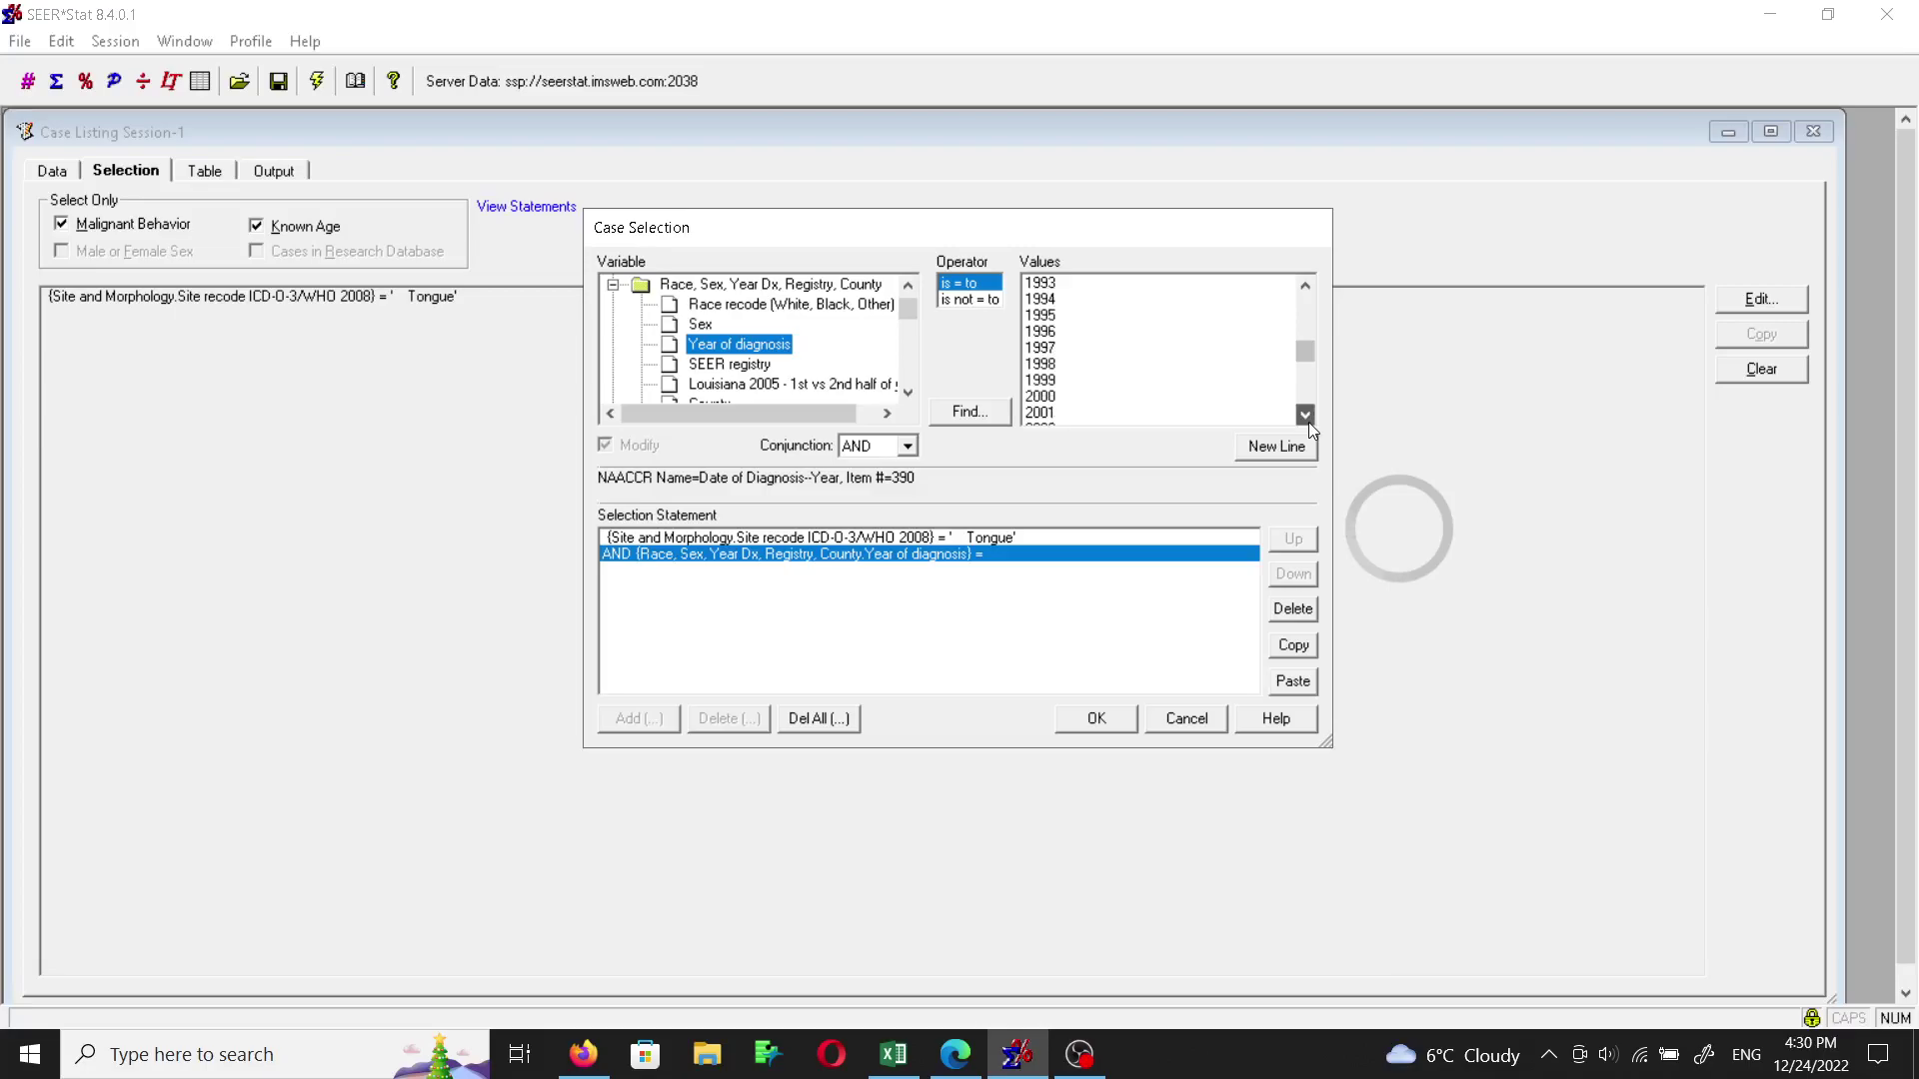
pyautogui.click(1041, 398)
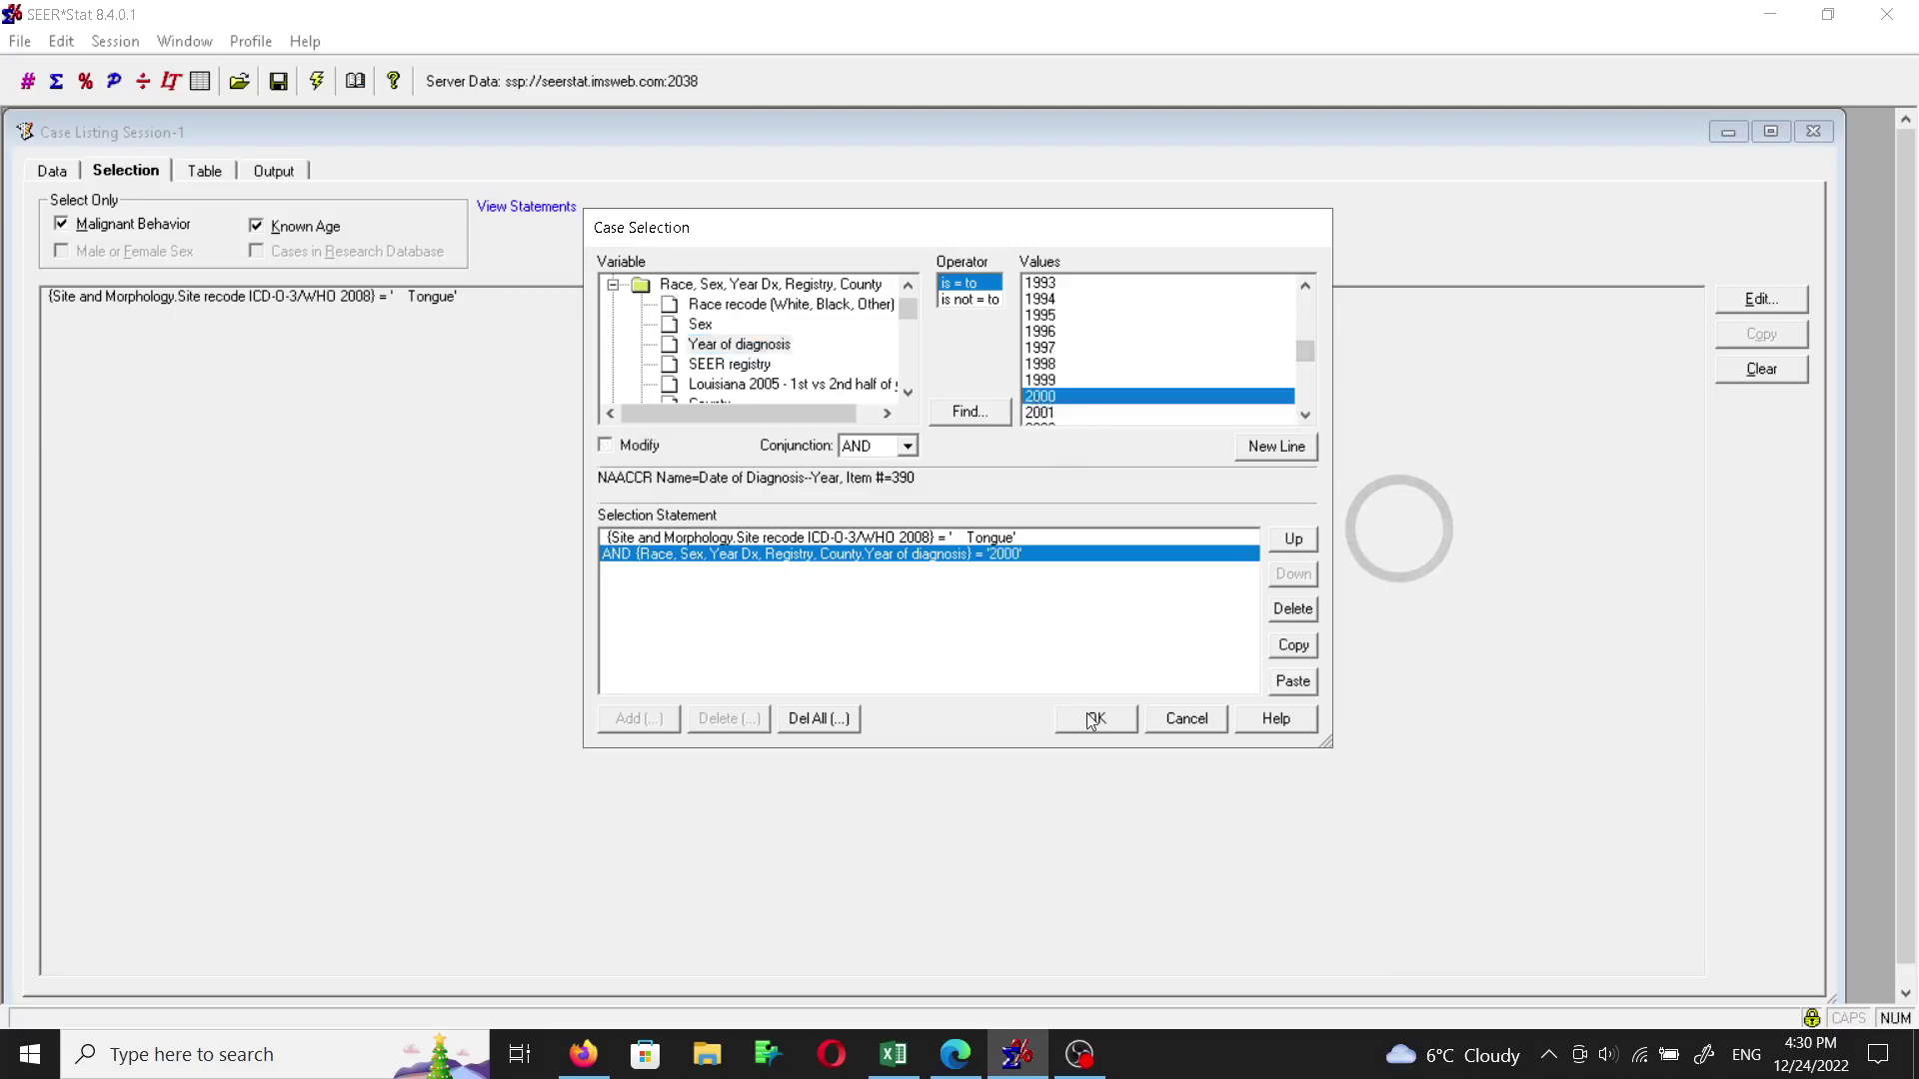
pyautogui.click(1091, 715)
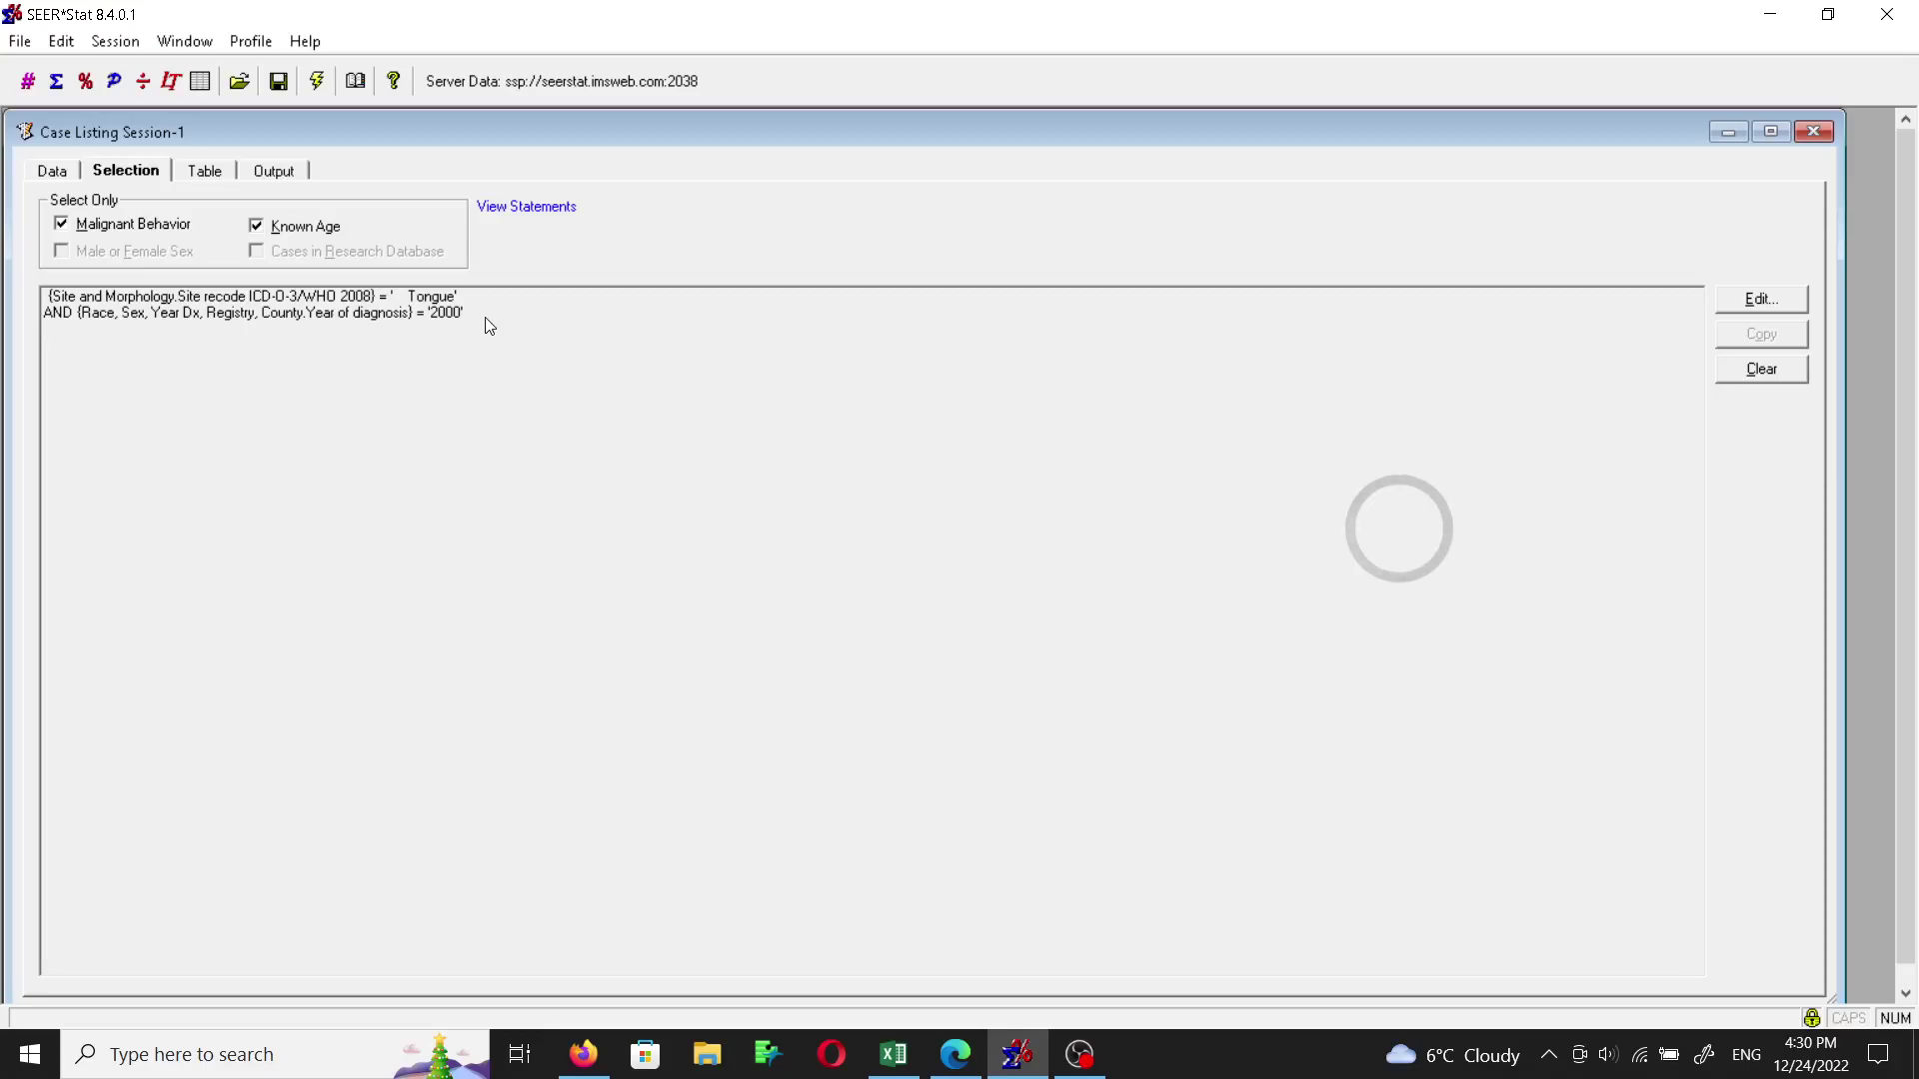
# Add an AND condition to the case selection requiring Diagnostic Confirmation, from Site and Morphology, equal to Positive histology.
pyautogui.click(1763, 304)
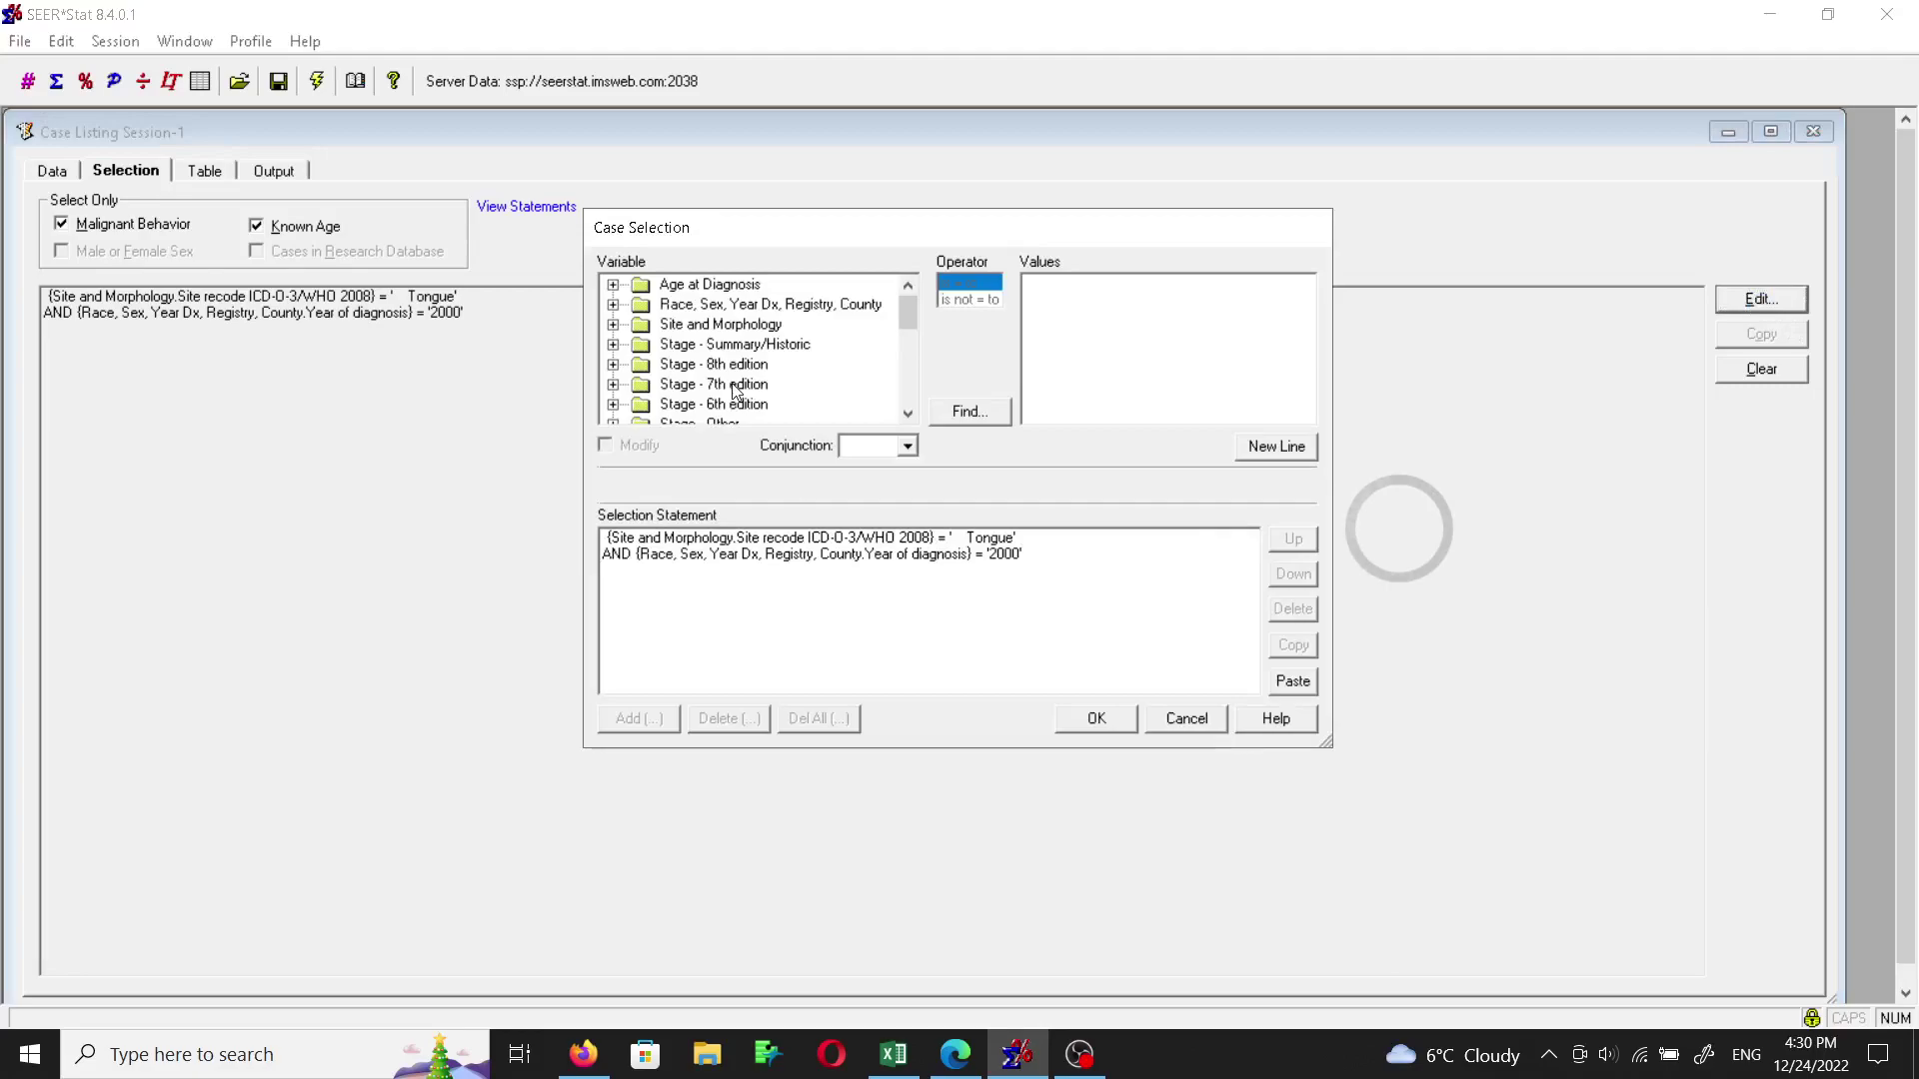
pyautogui.doubleClick(640, 325)
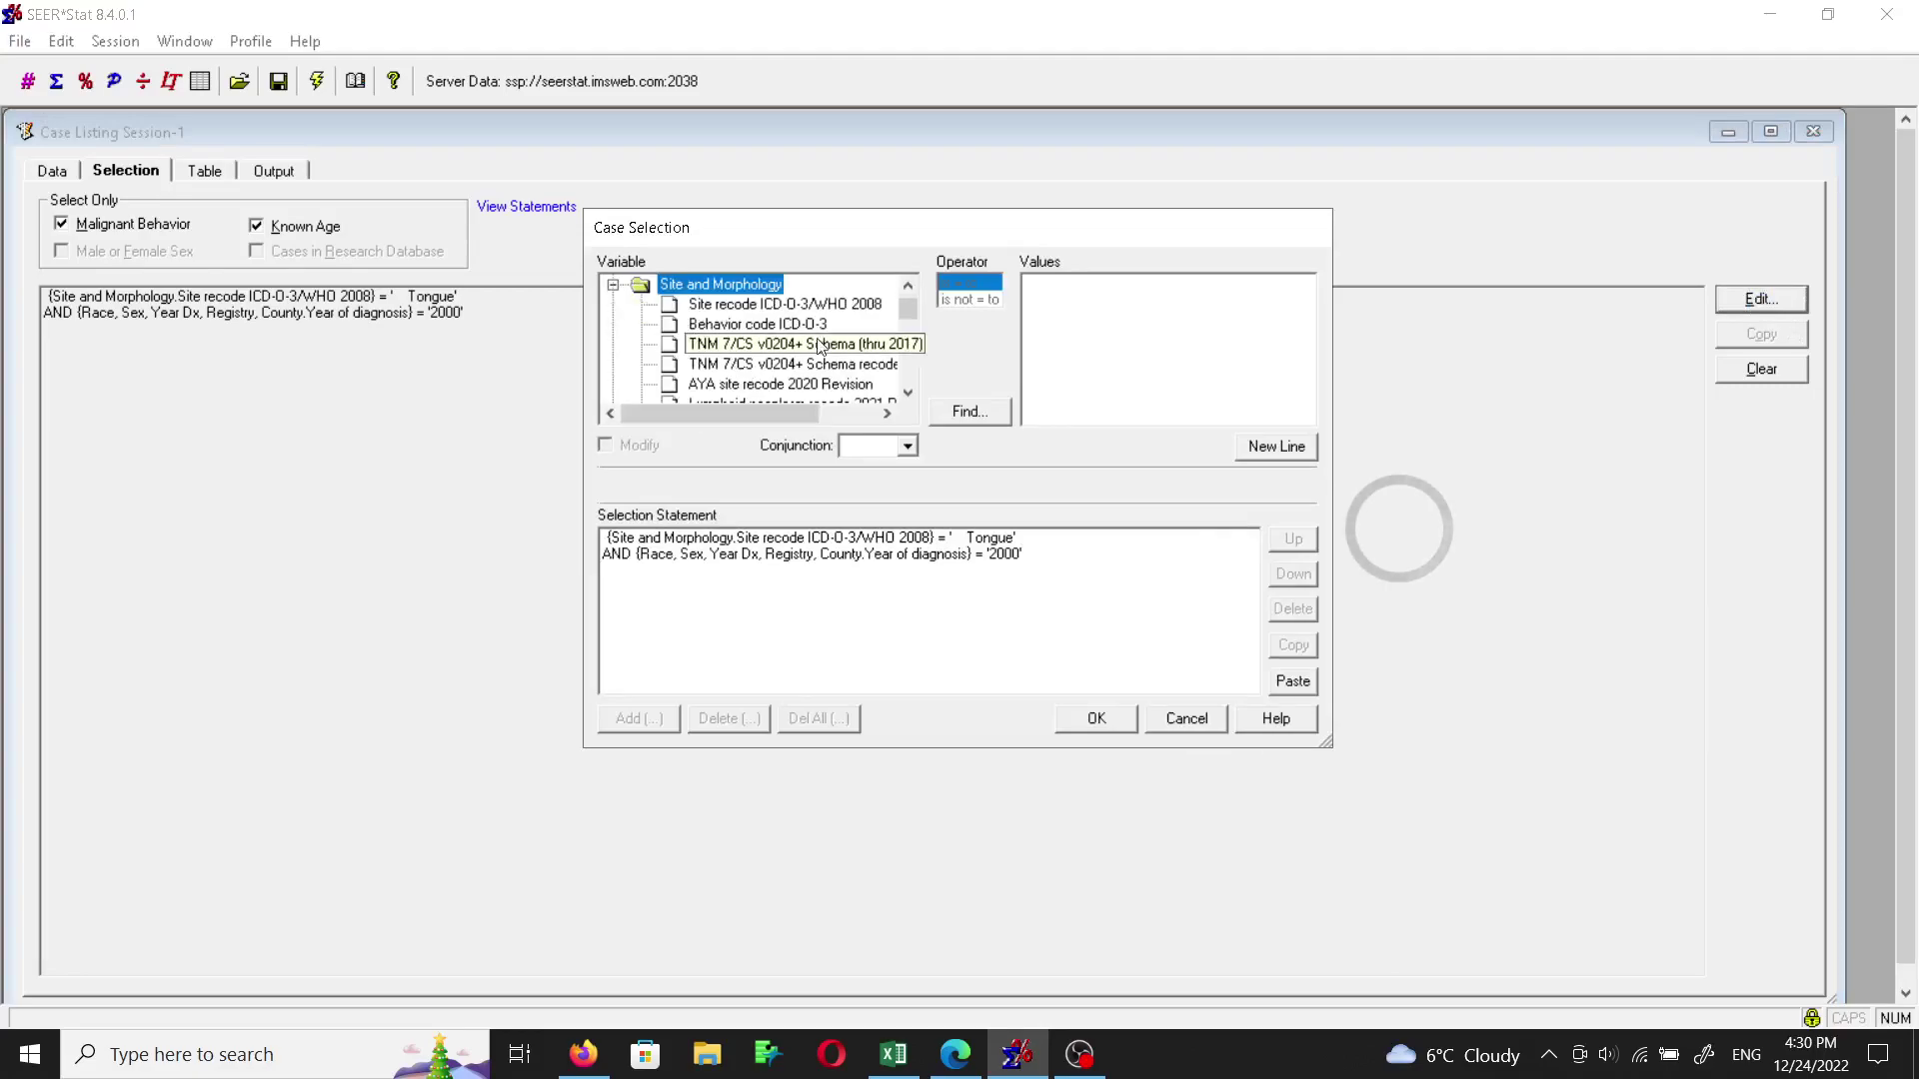
pyautogui.click(909, 393)
pyautogui.click(909, 393)
pyautogui.click(908, 393)
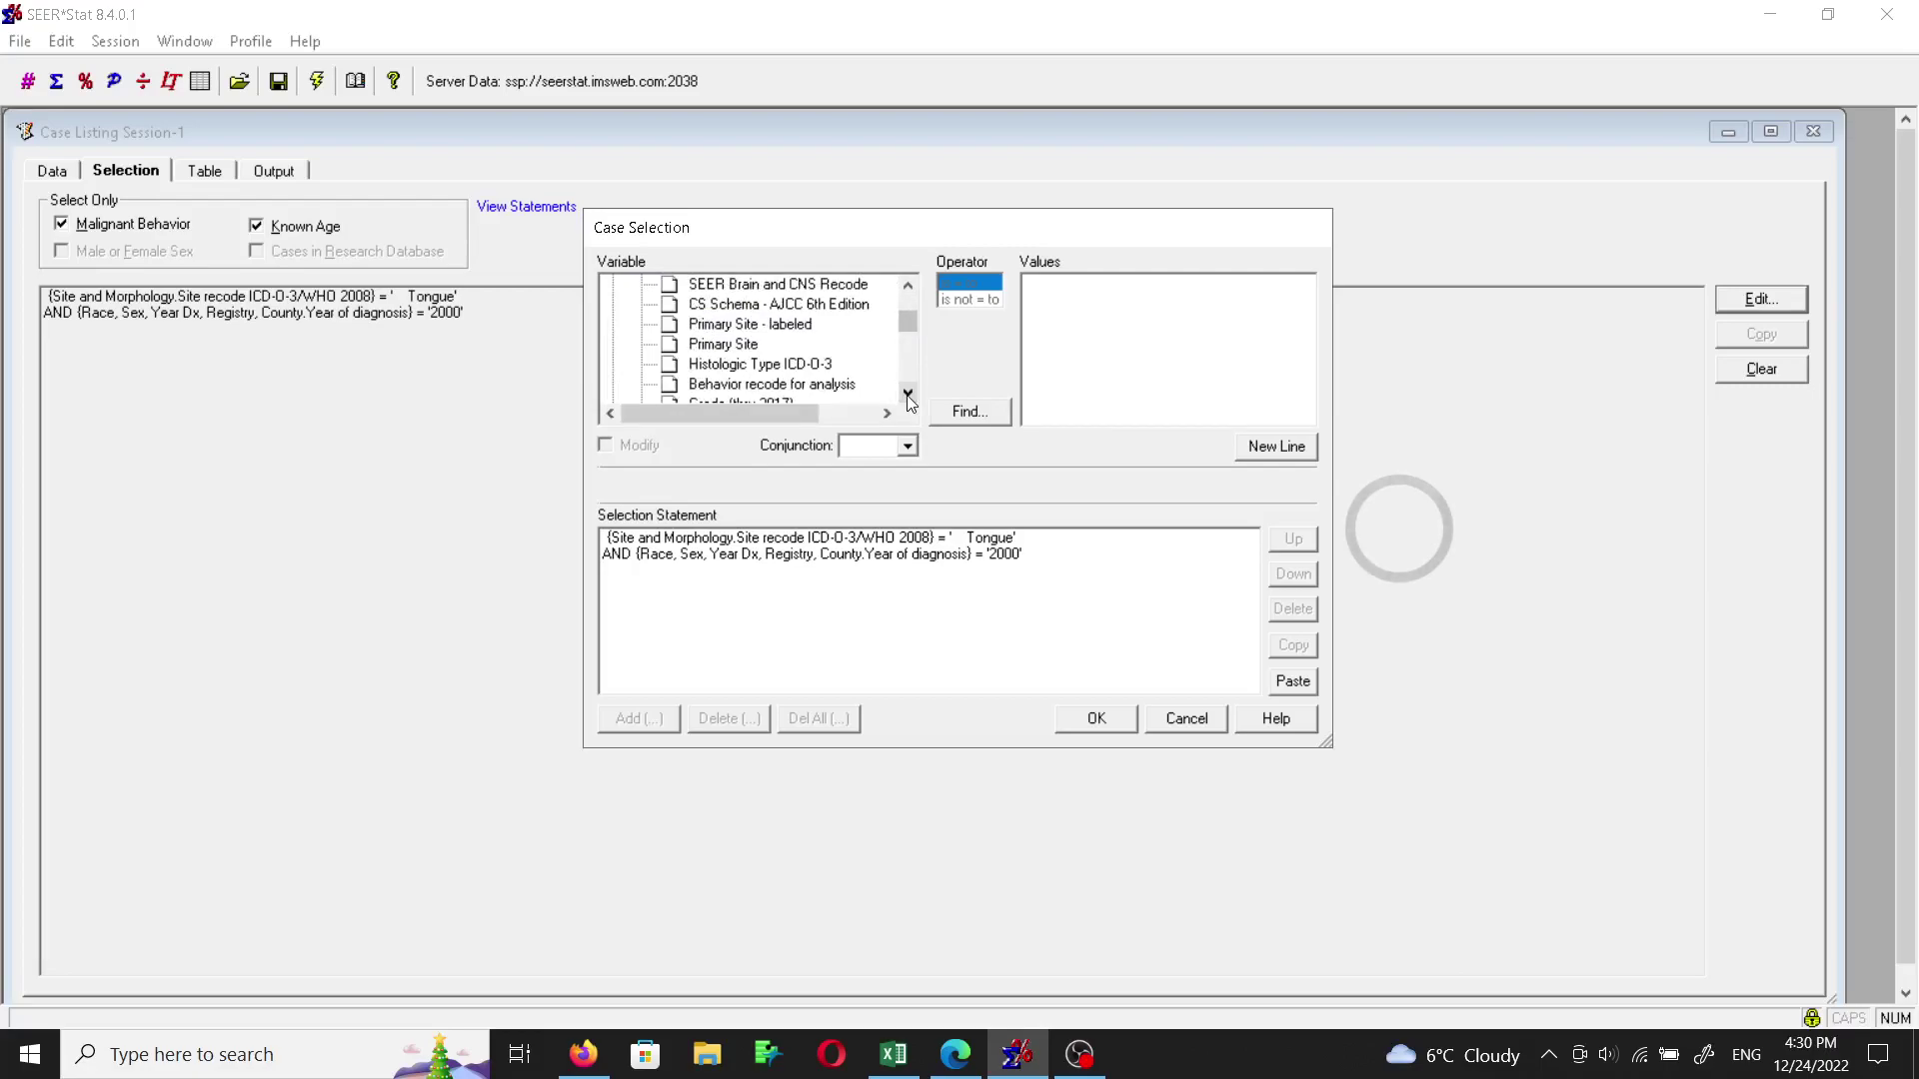
pyautogui.click(908, 393)
pyautogui.click(909, 393)
pyautogui.click(909, 393)
pyautogui.click(909, 393)
pyautogui.click(909, 393)
pyautogui.click(908, 393)
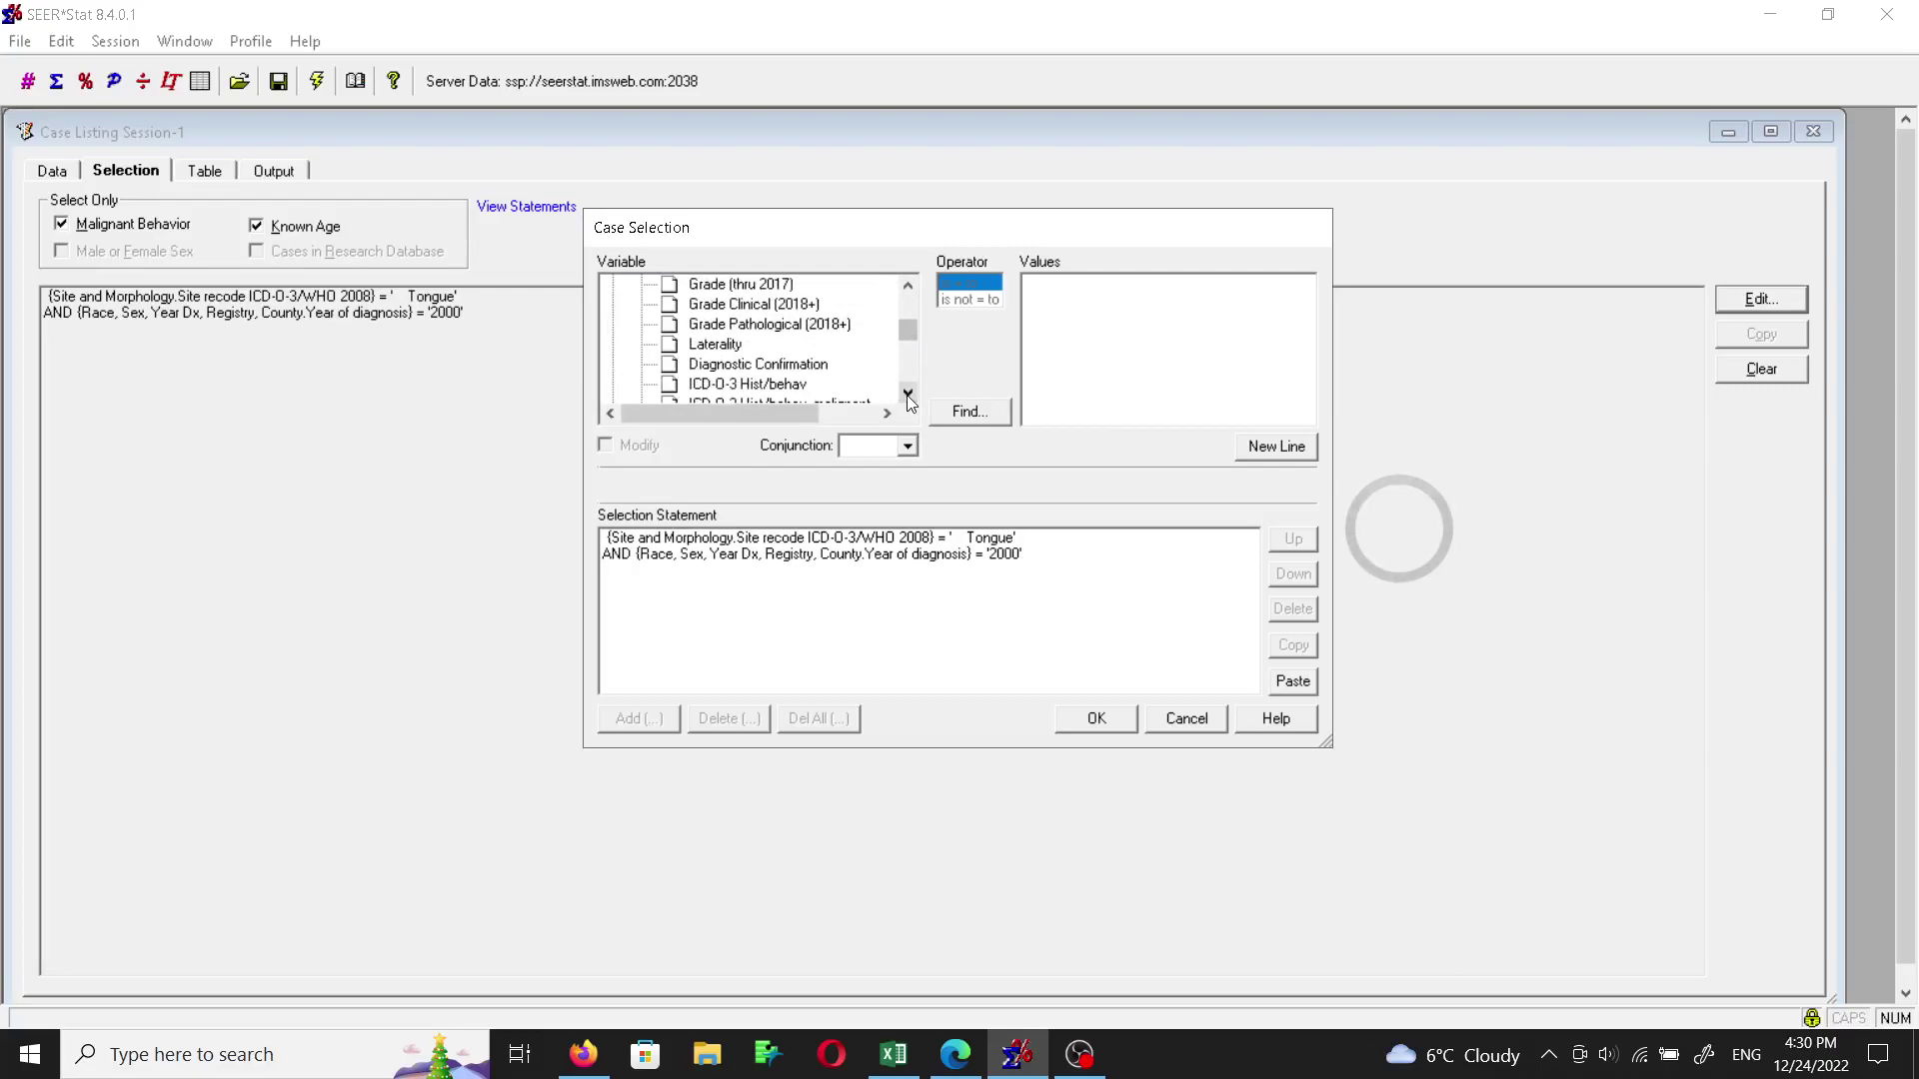
pyautogui.click(740, 368)
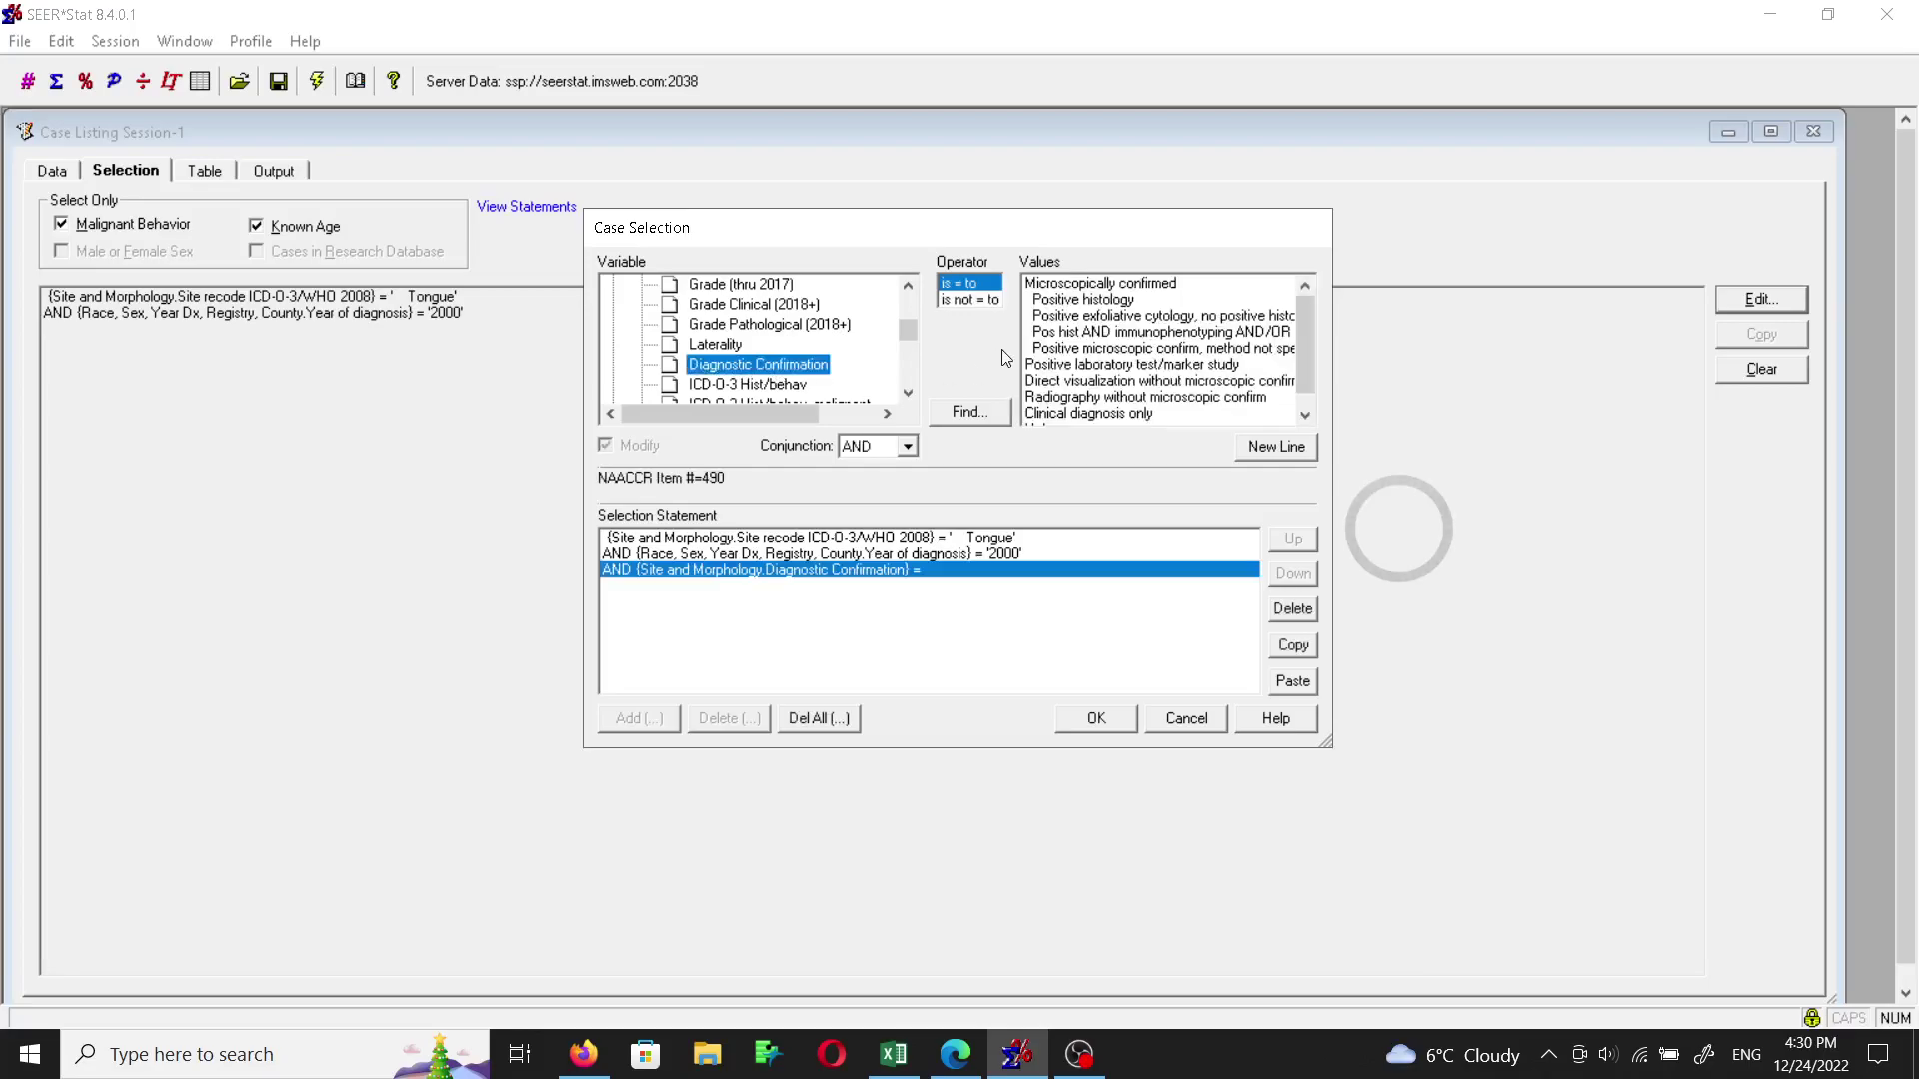
pyautogui.click(1092, 301)
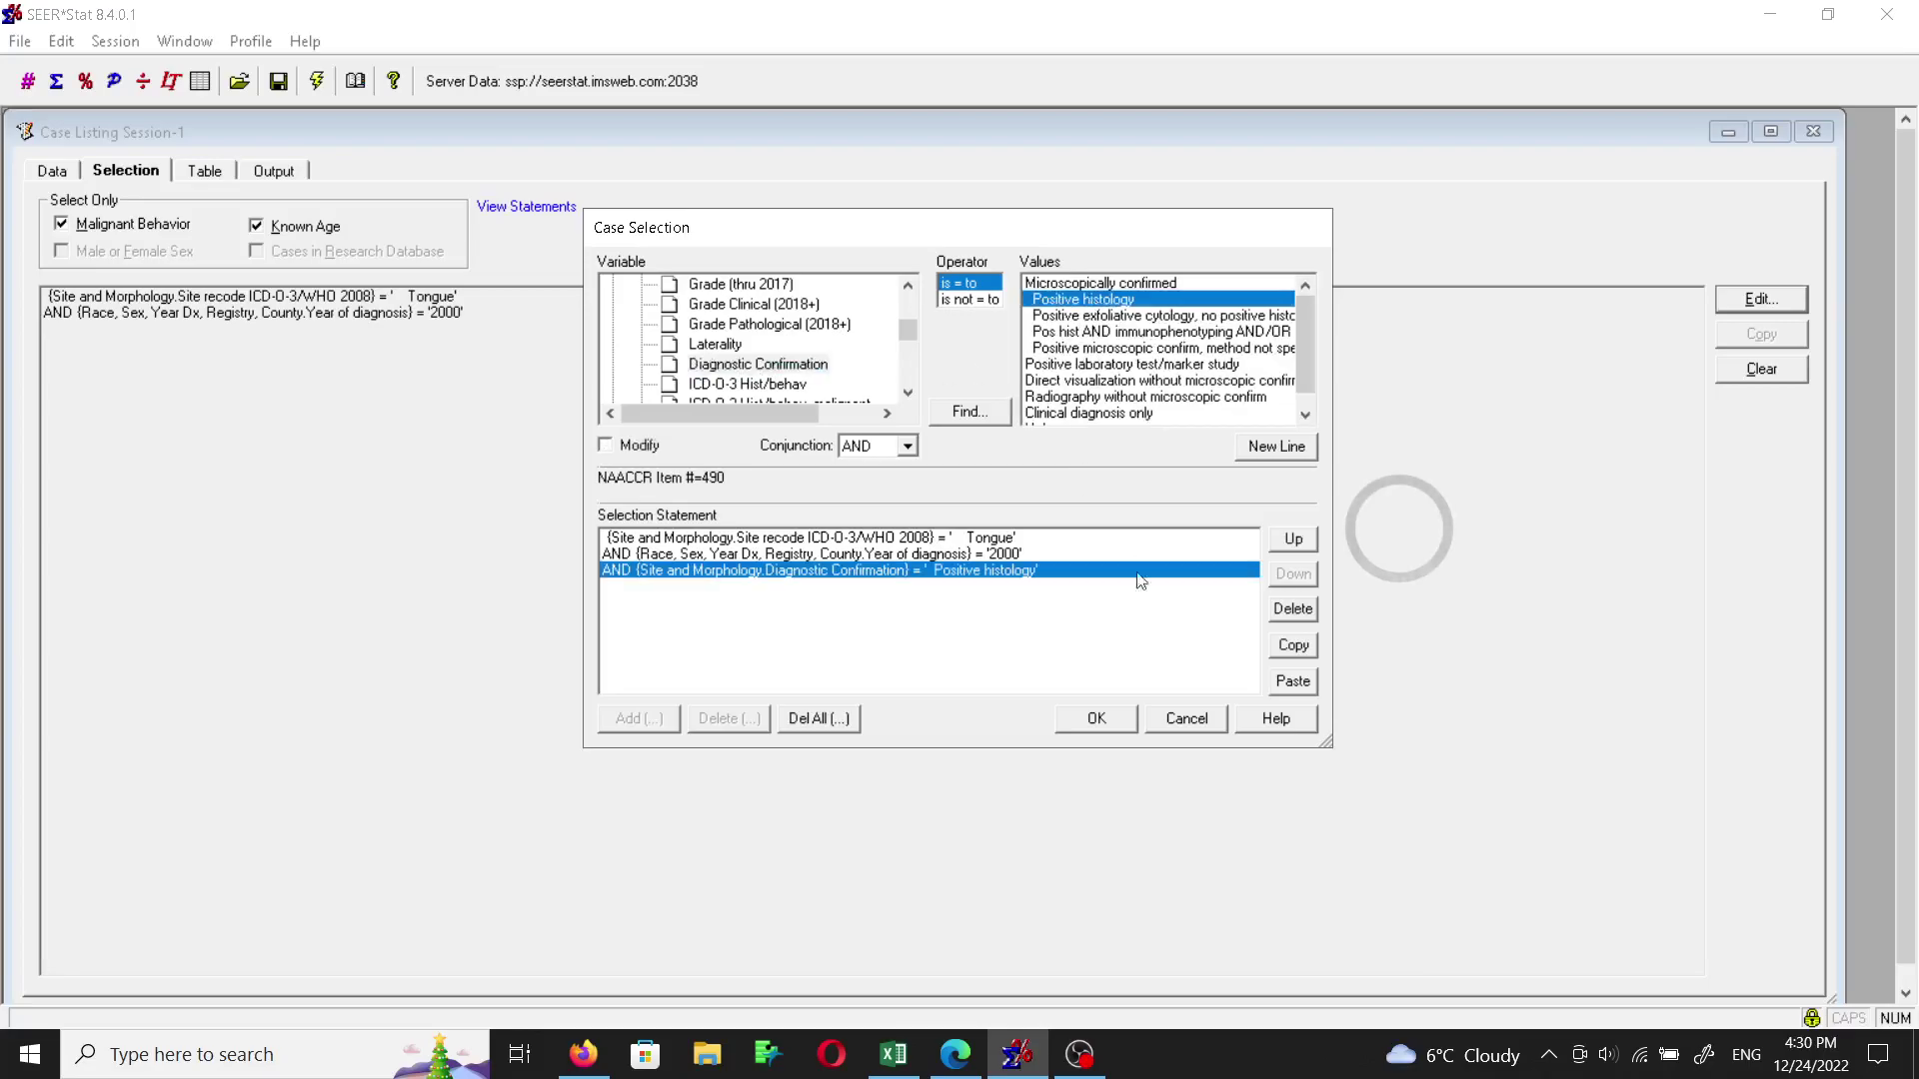
pyautogui.click(1096, 719)
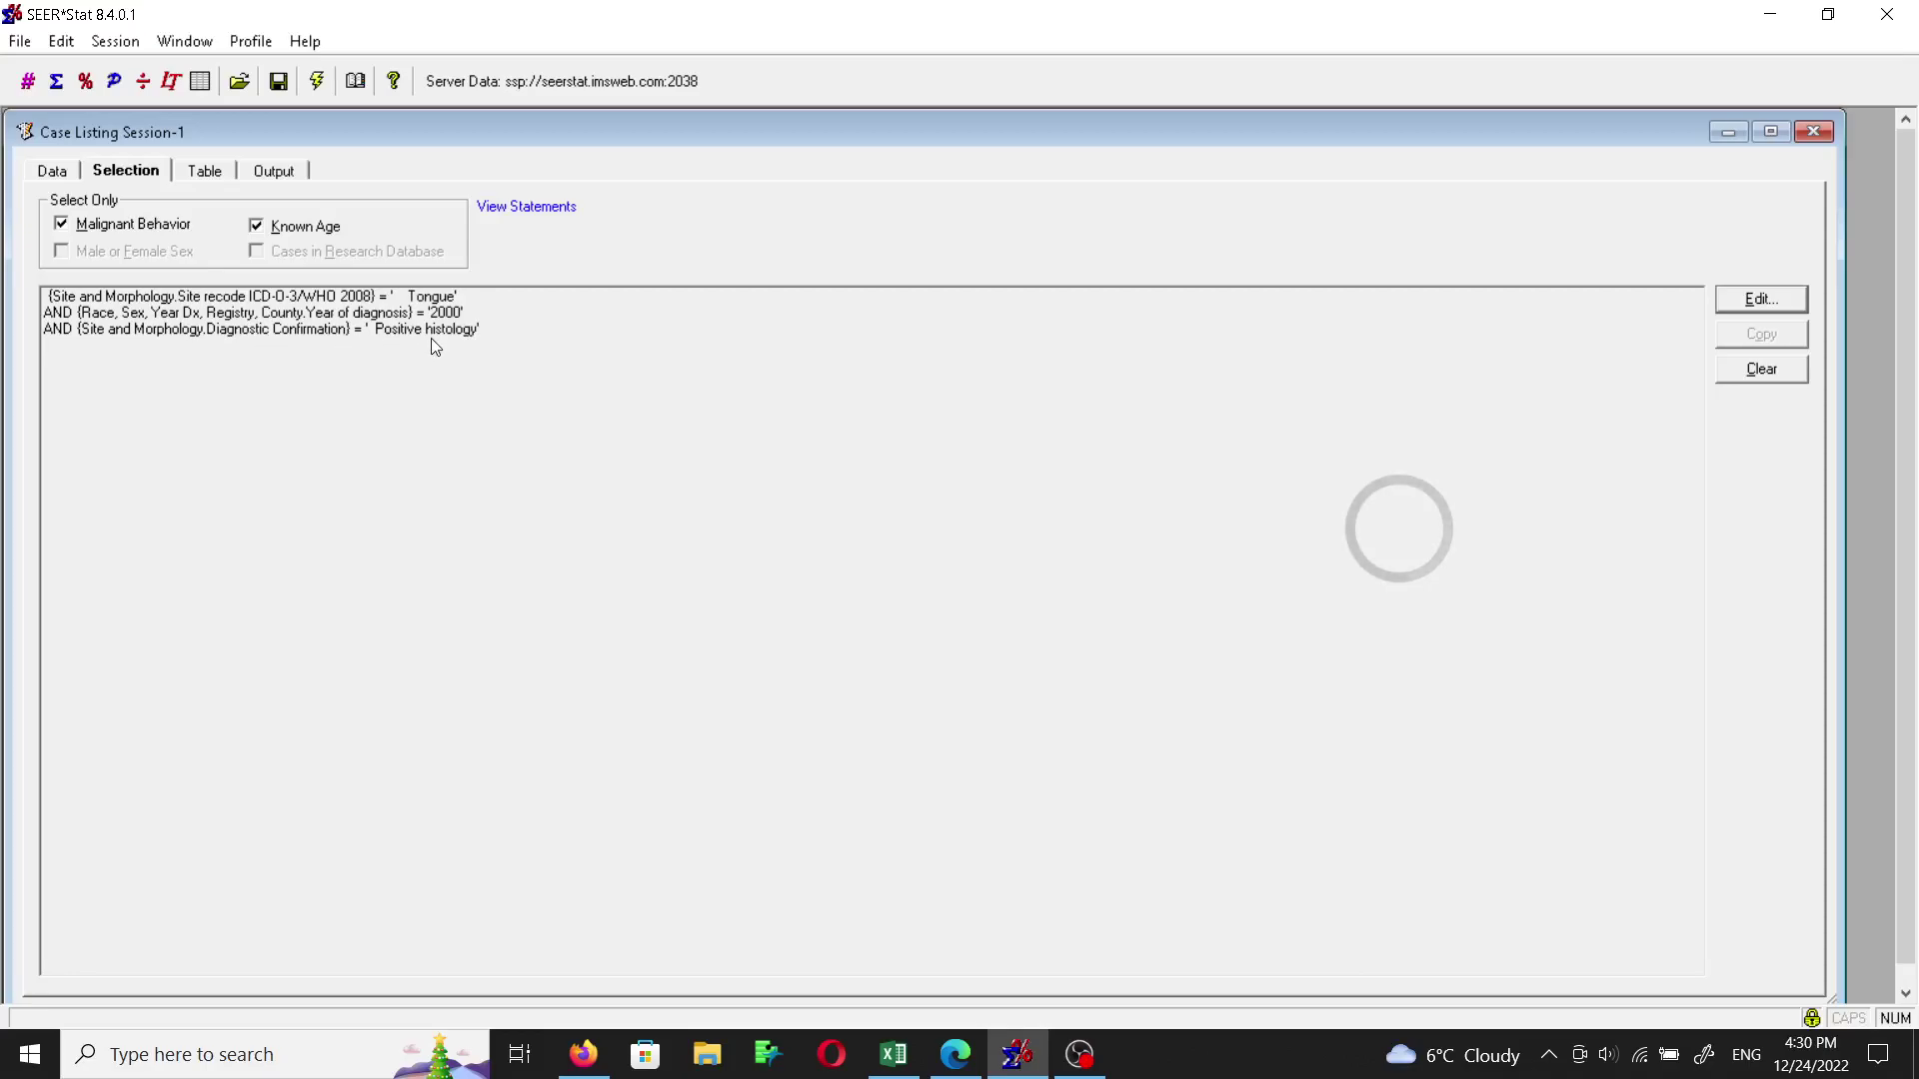
# Add Patient ID from the Other variable group as a column of the case listing table.
pyautogui.click(220, 172)
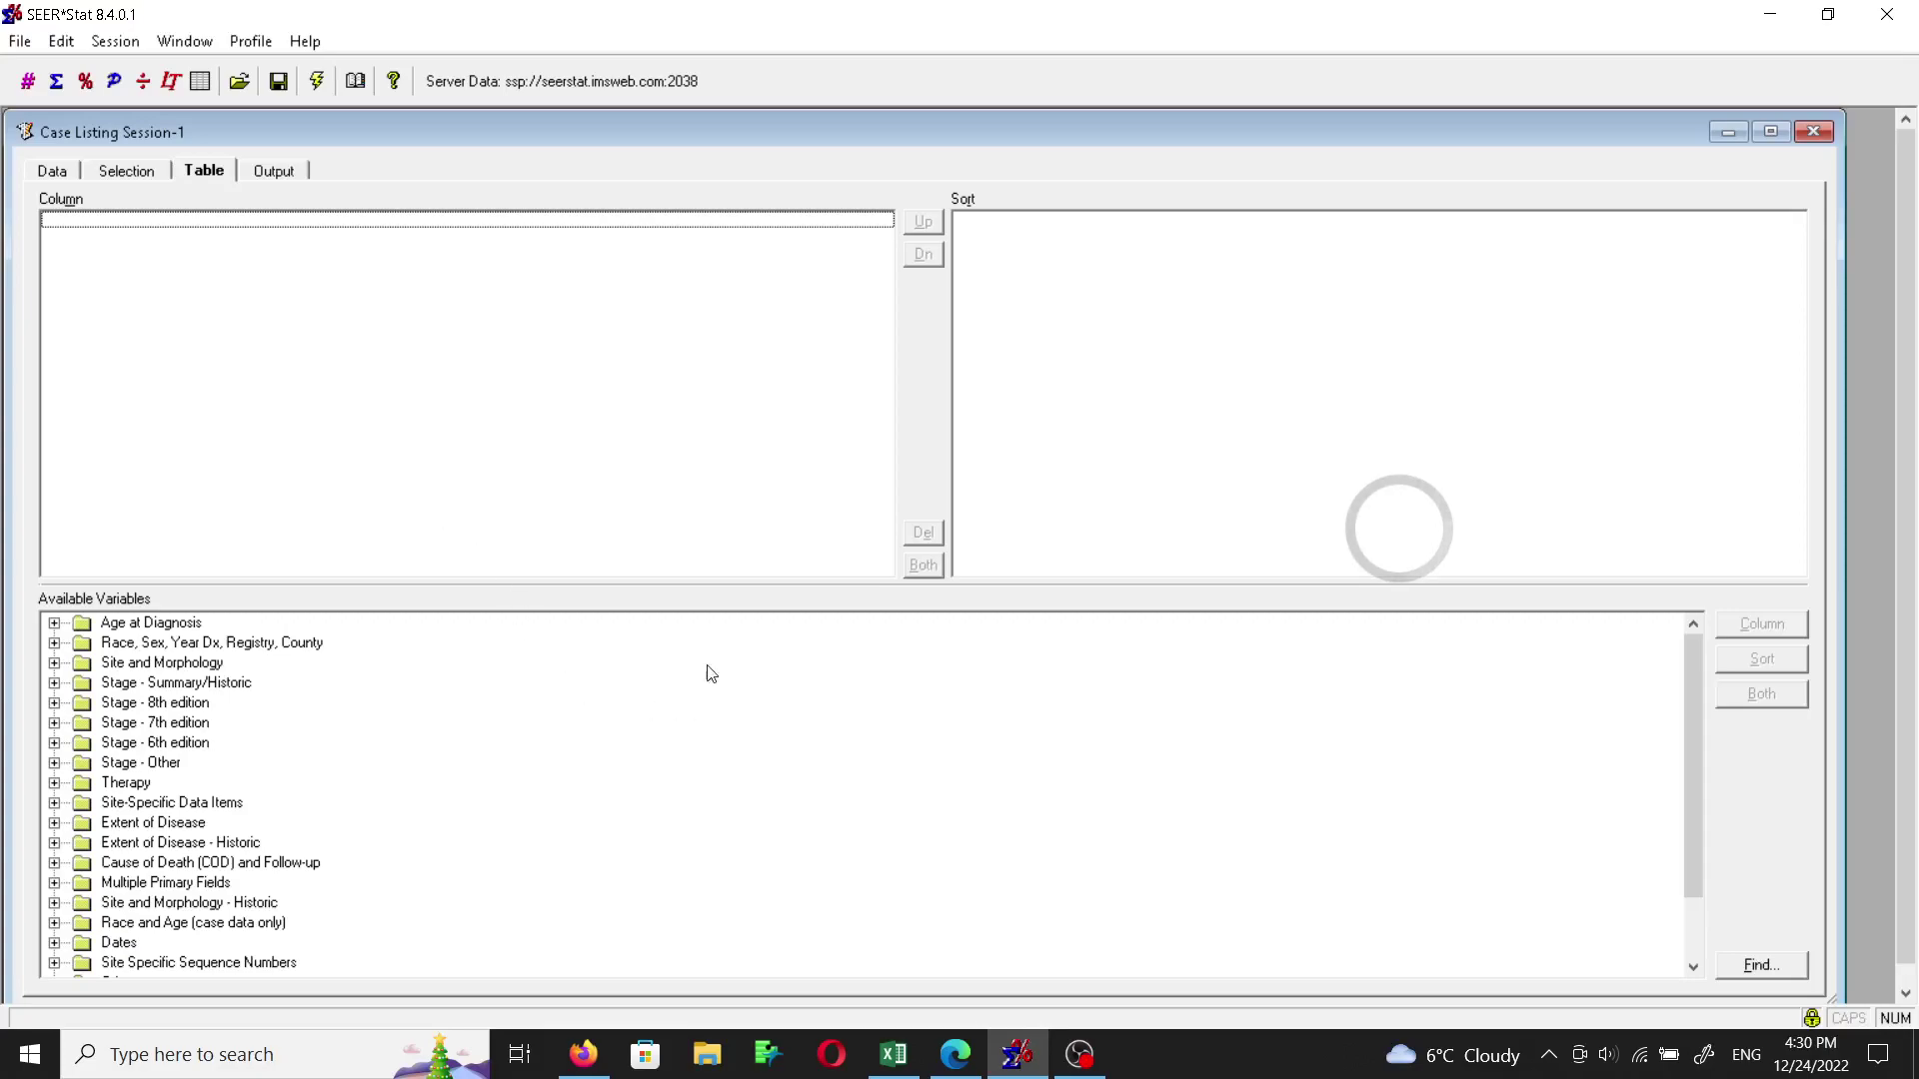
pyautogui.scroll(-2, 628, 765)
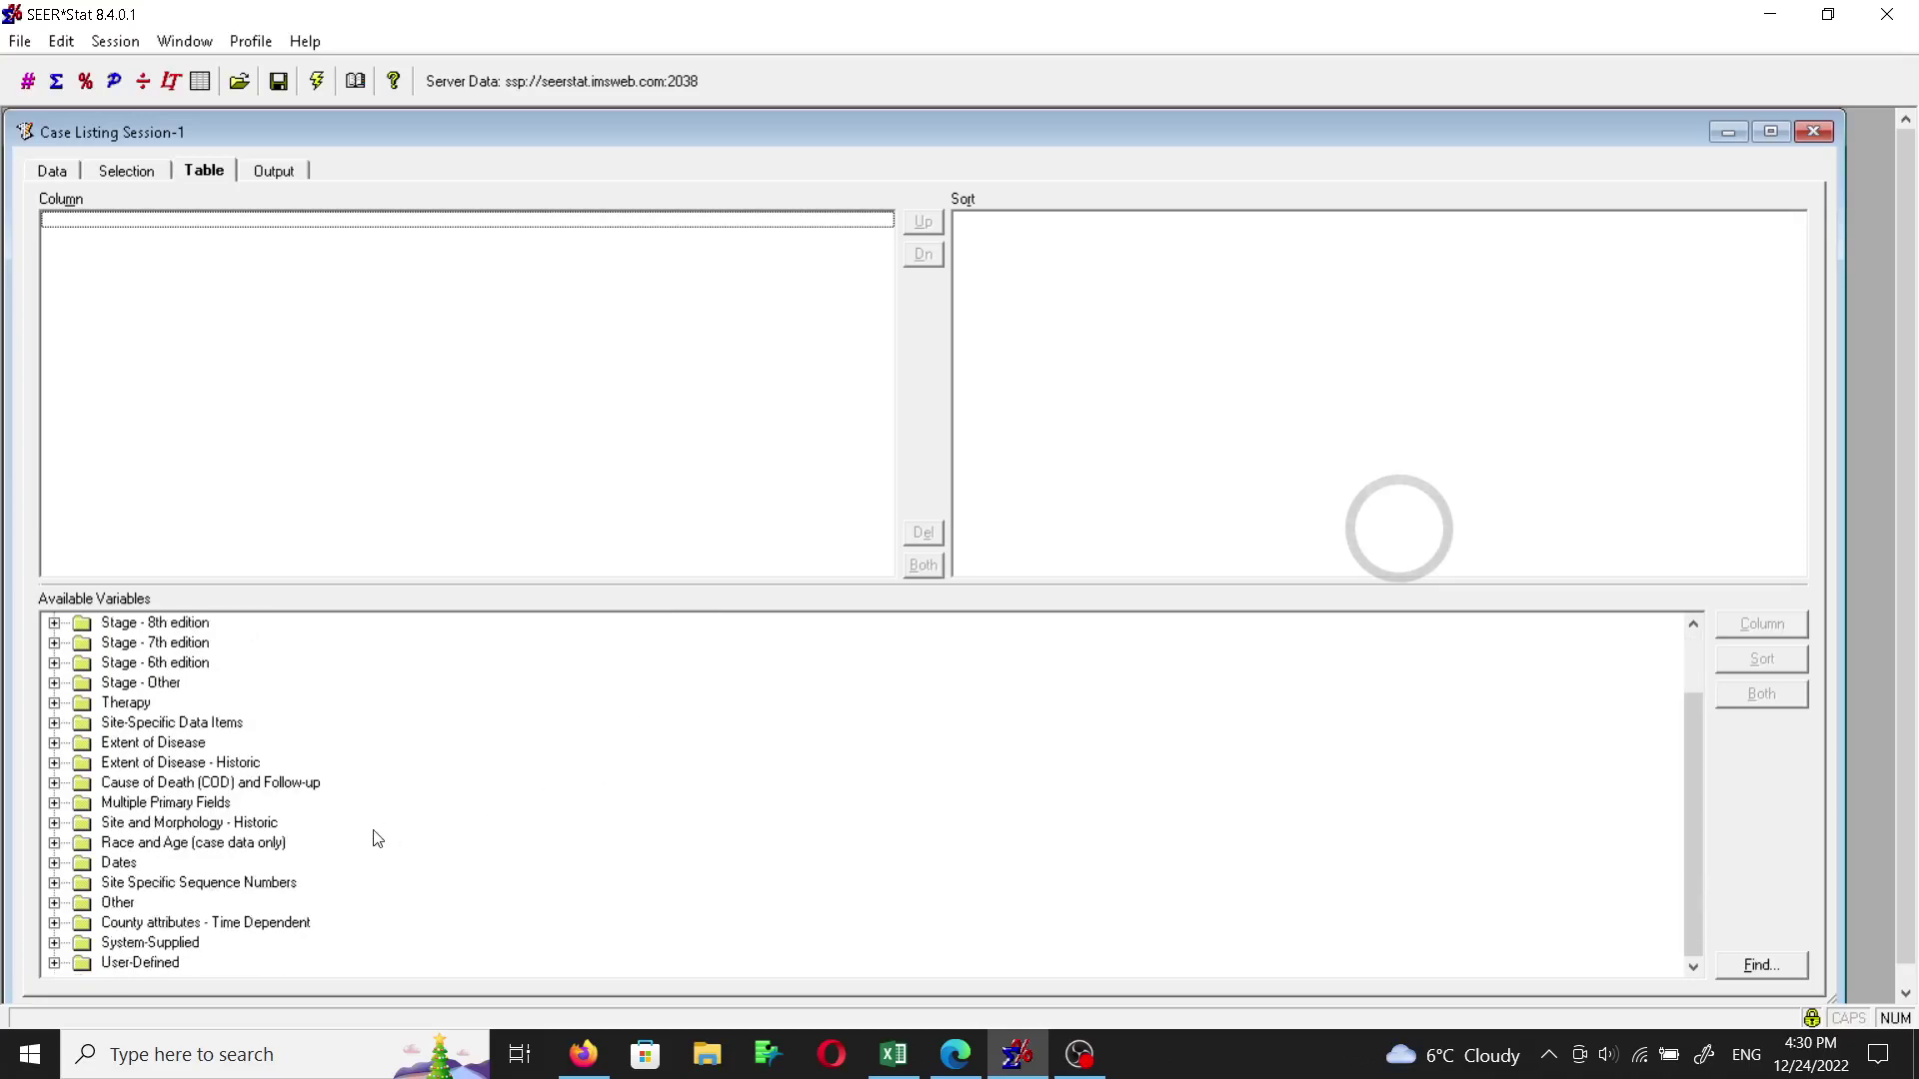
pyautogui.click(54, 902)
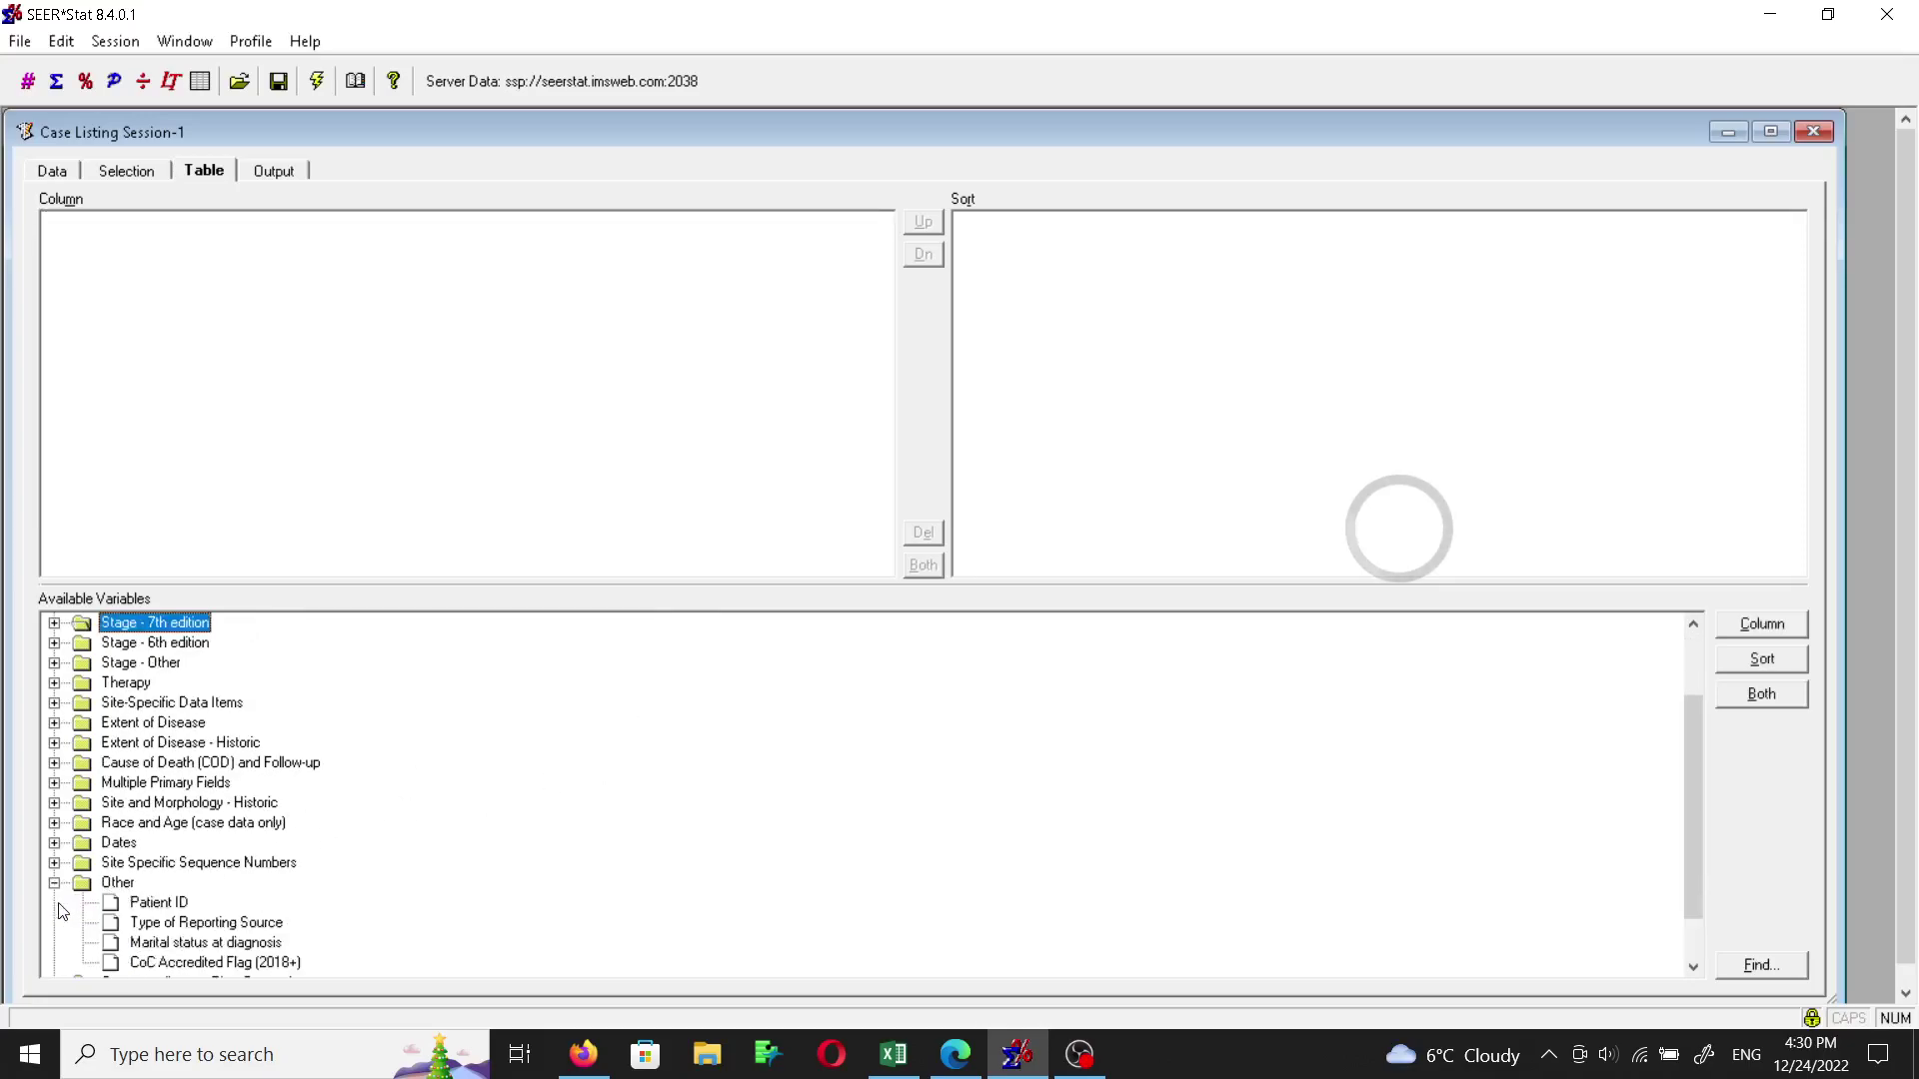
pyautogui.click(172, 904)
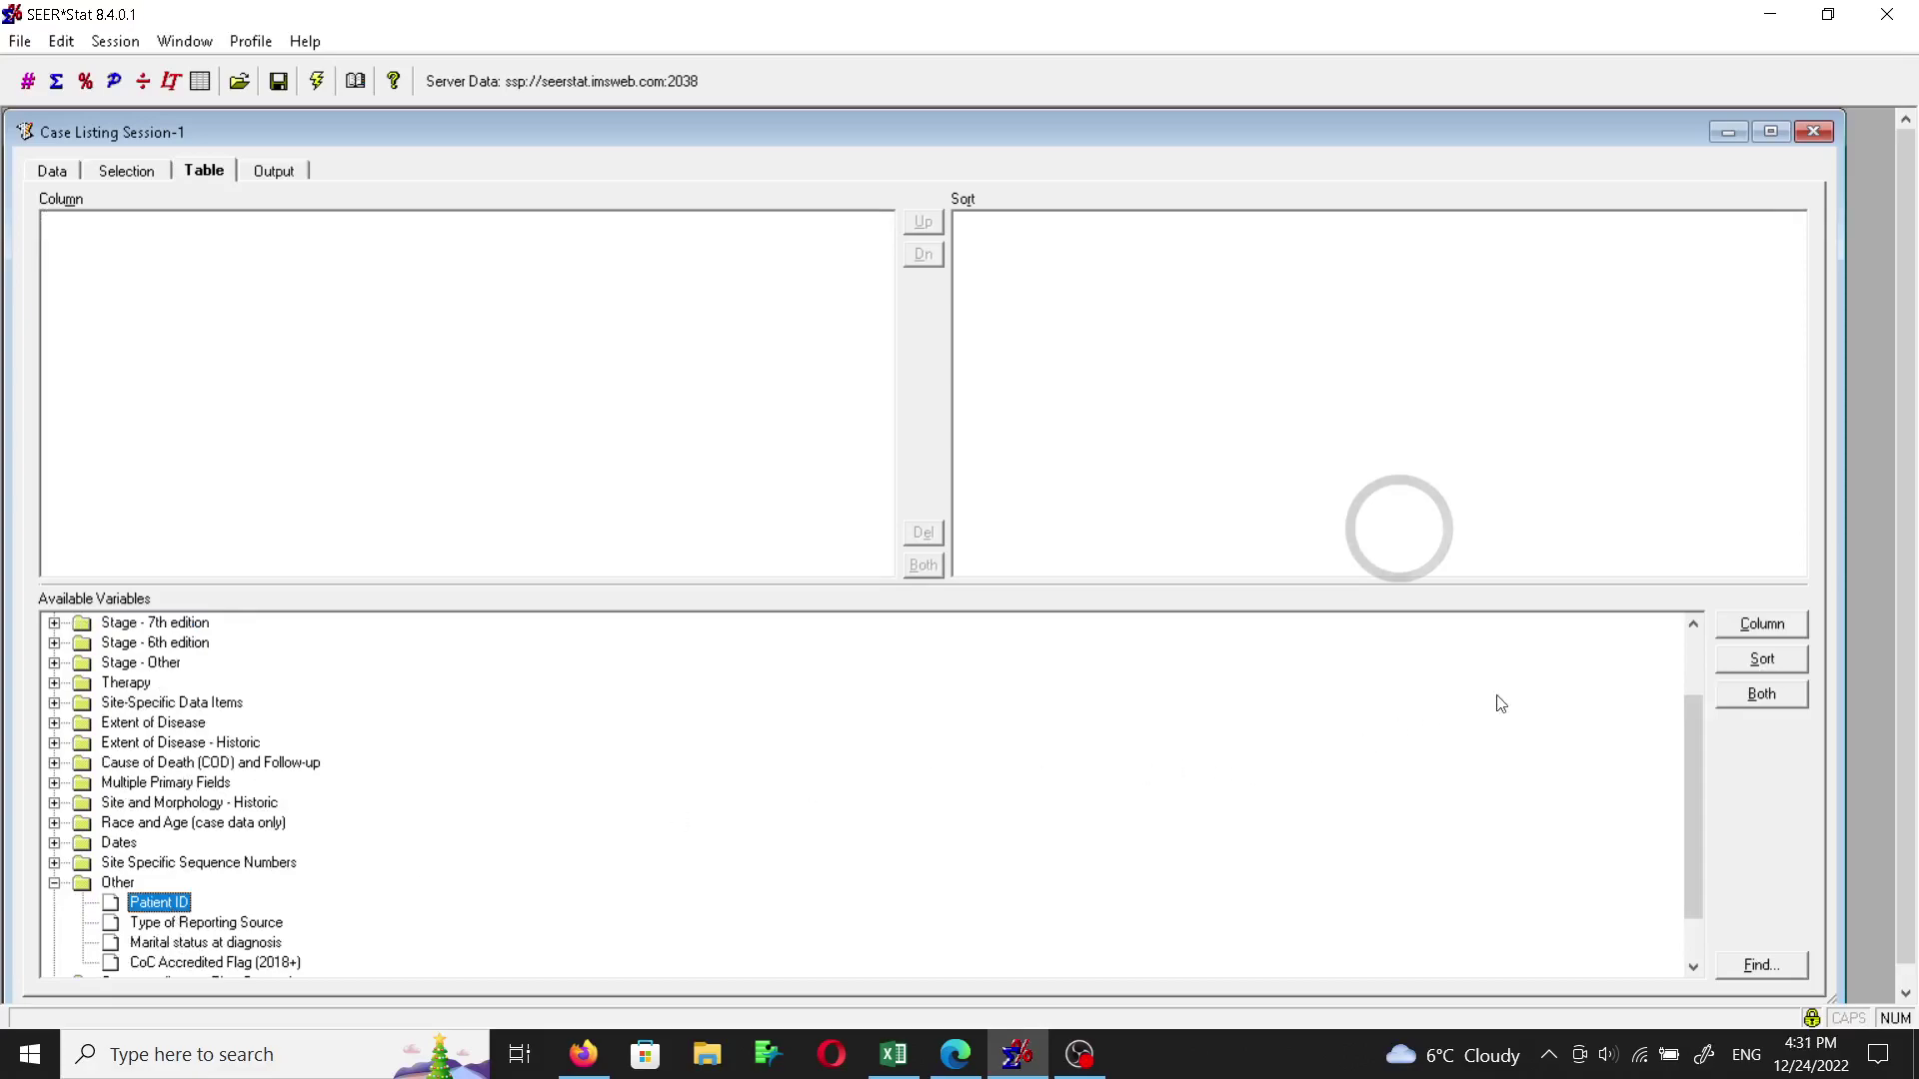
pyautogui.click(1761, 624)
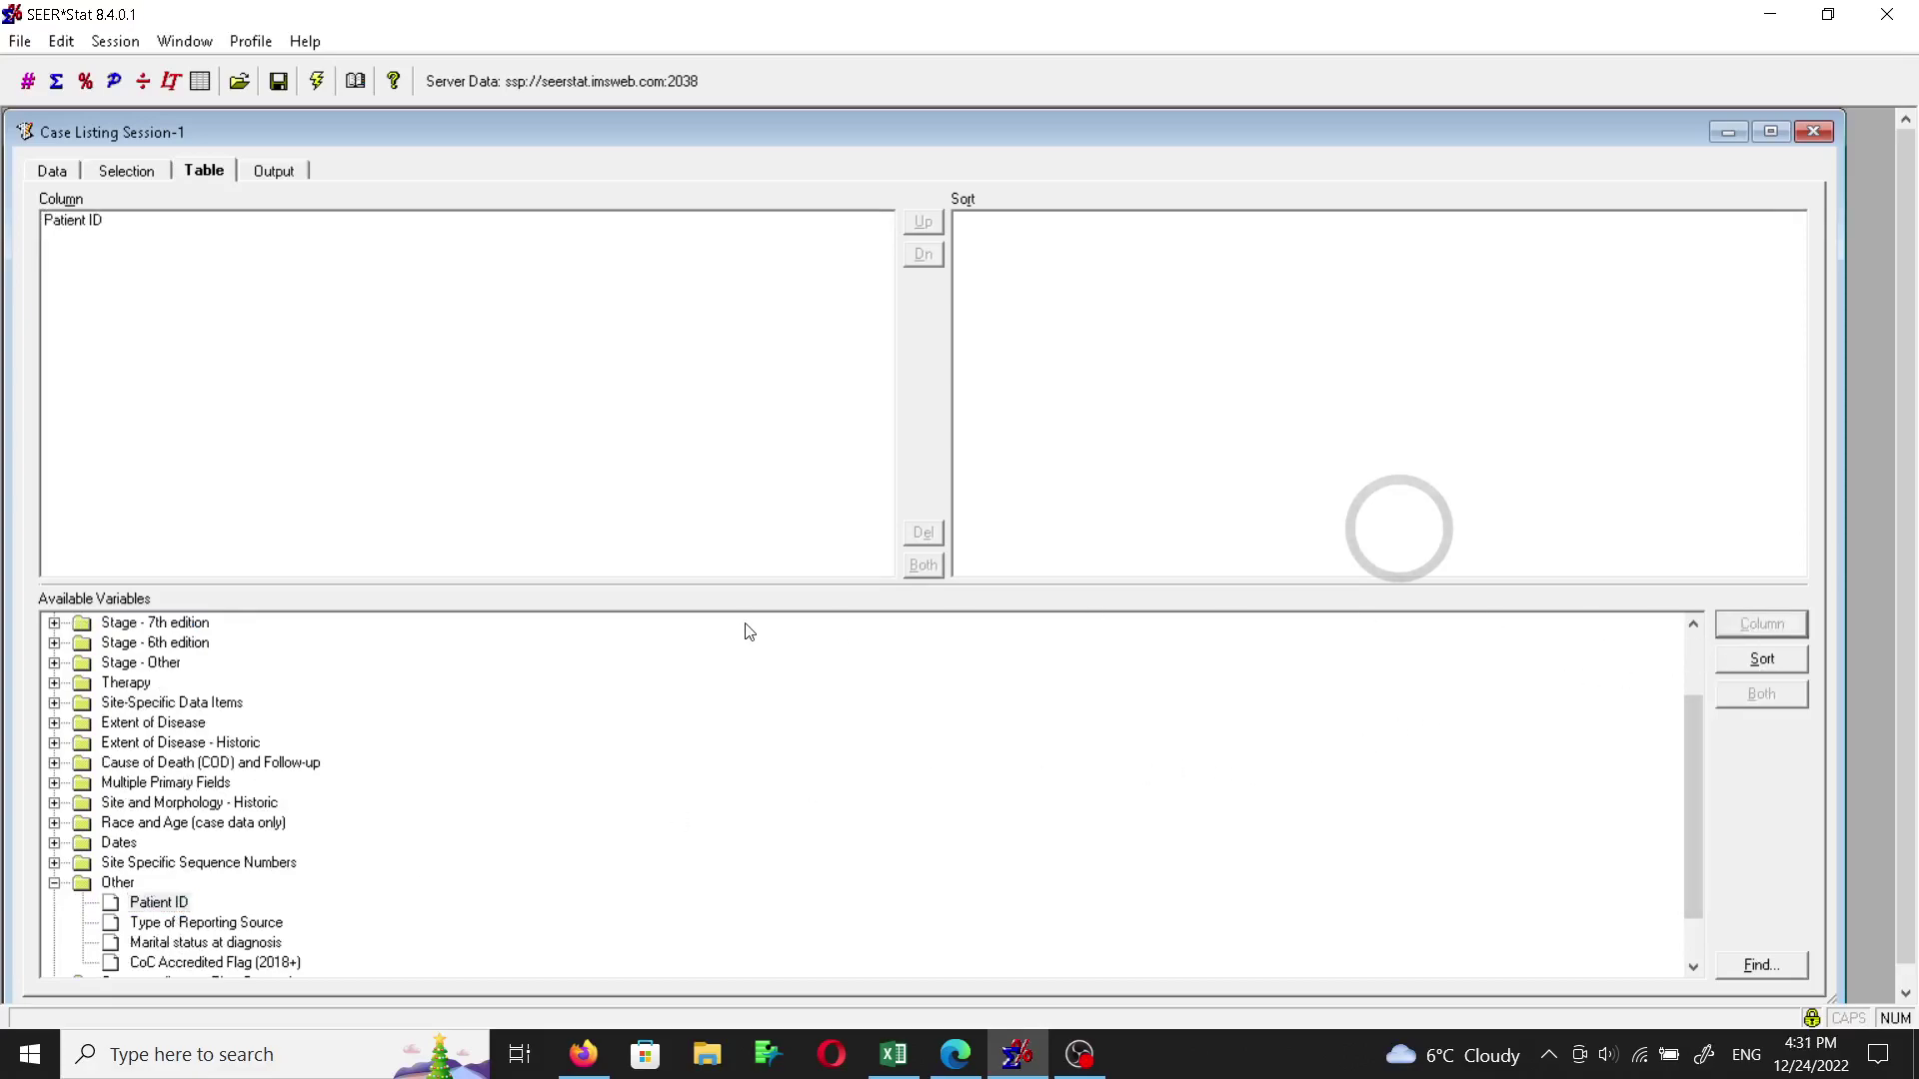
pyautogui.click(56, 883)
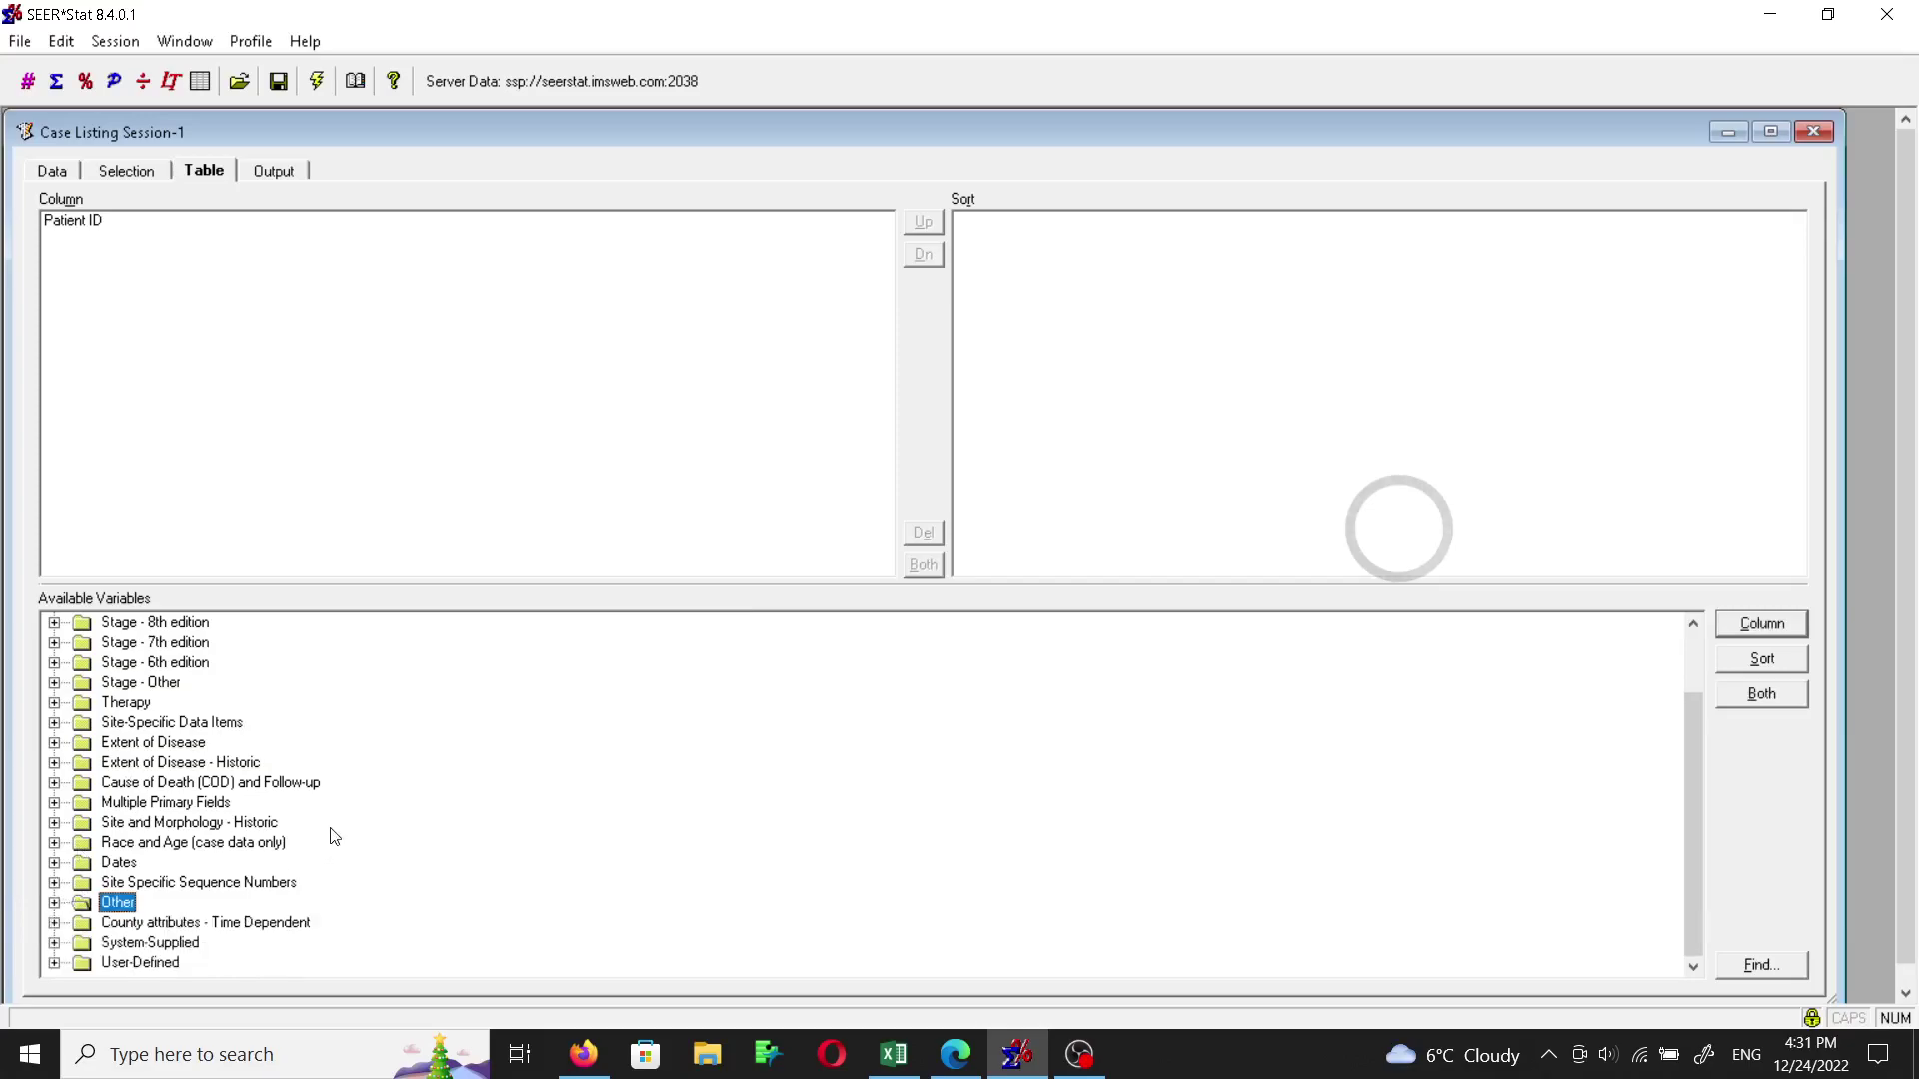
# Add ICD-O-3 Hist/behav from the Site and Morphology group as a table column.
pyautogui.scroll(2, 193, 837)
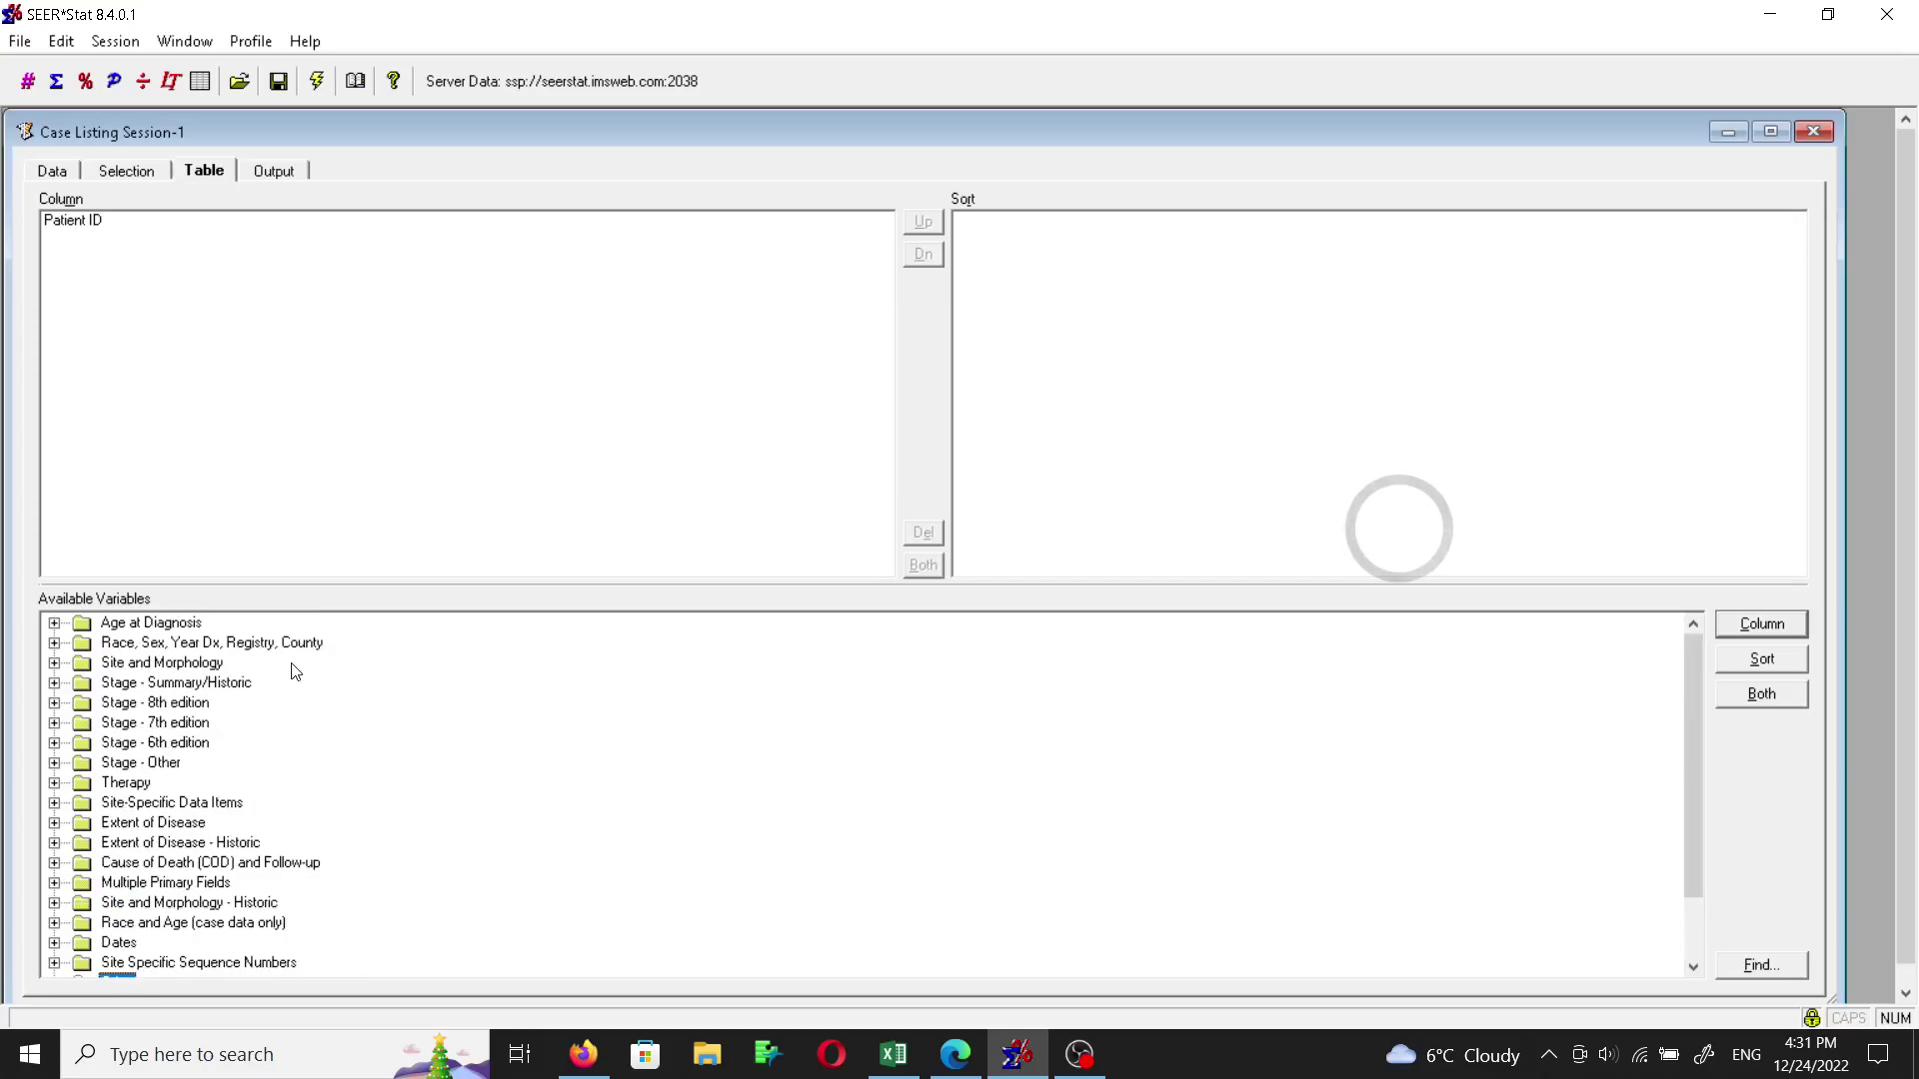
pyautogui.click(55, 664)
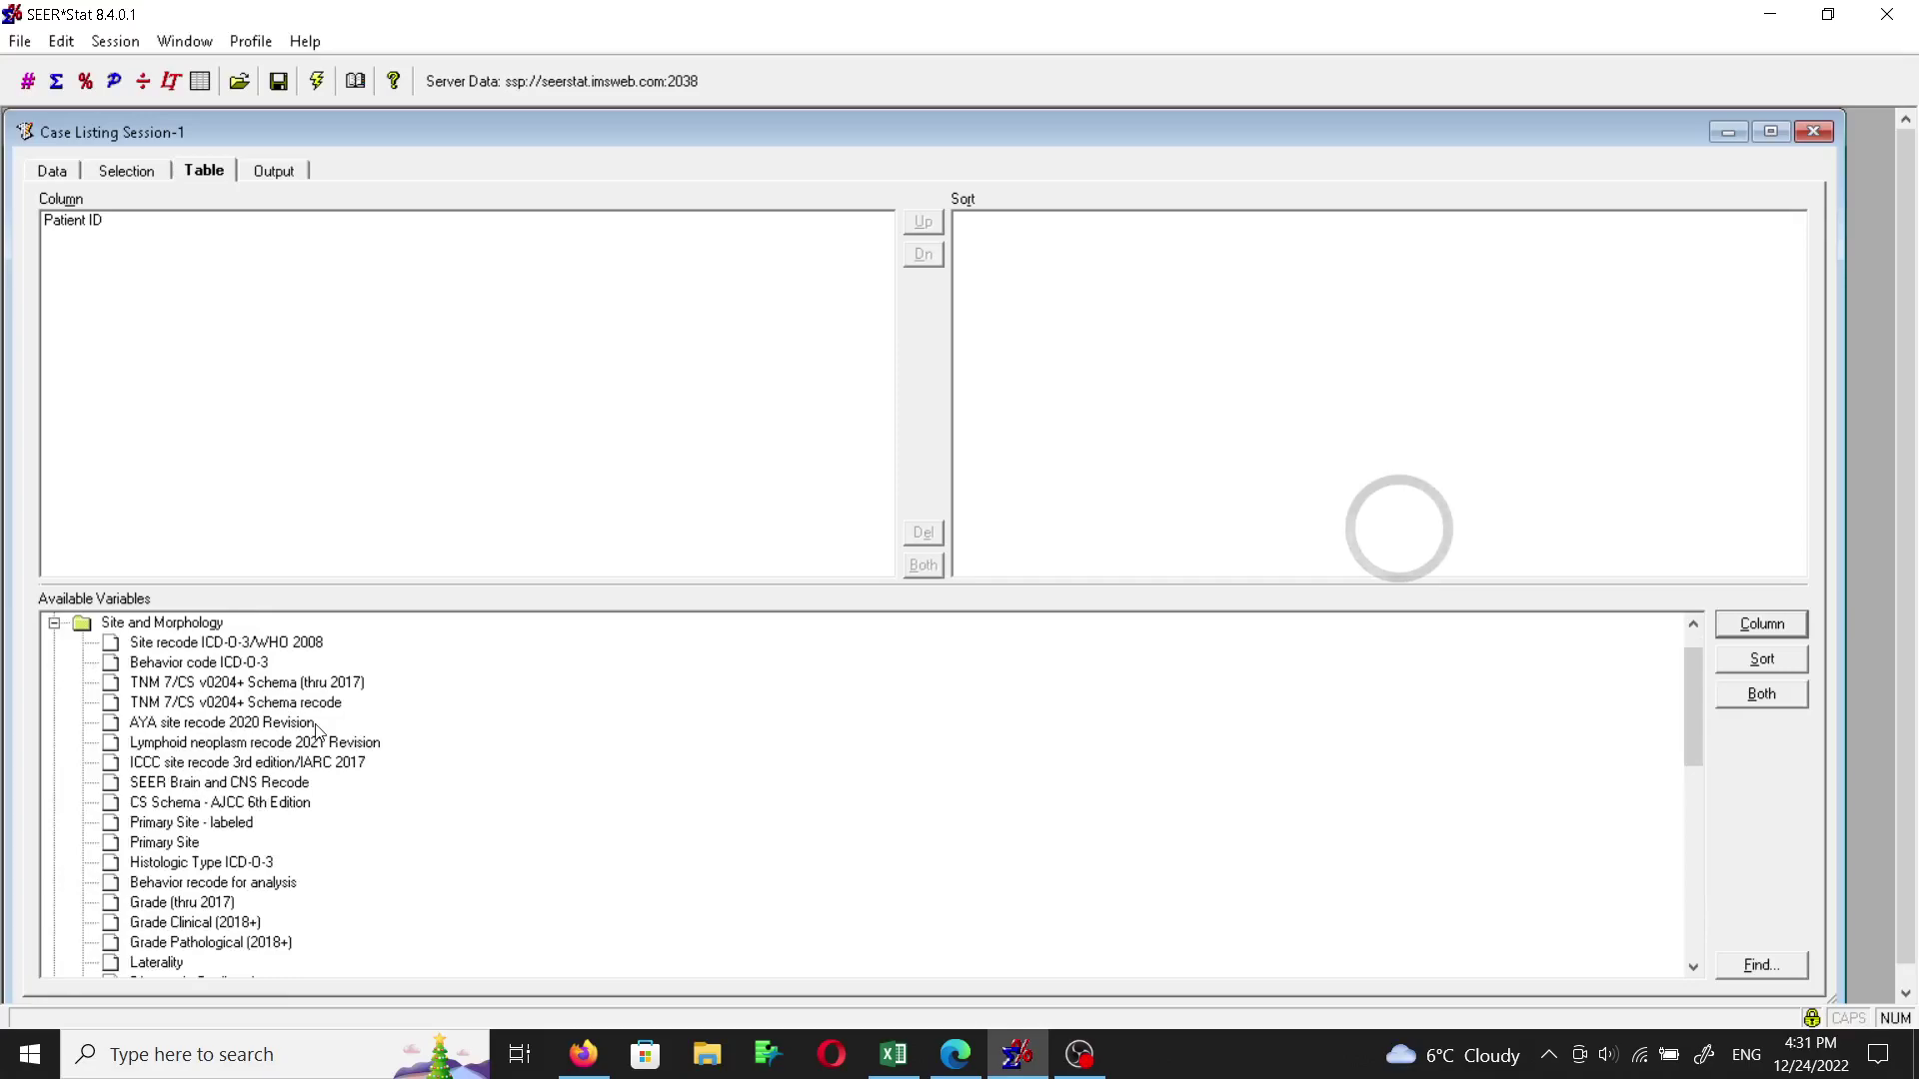
pyautogui.scroll(-2, 318, 732)
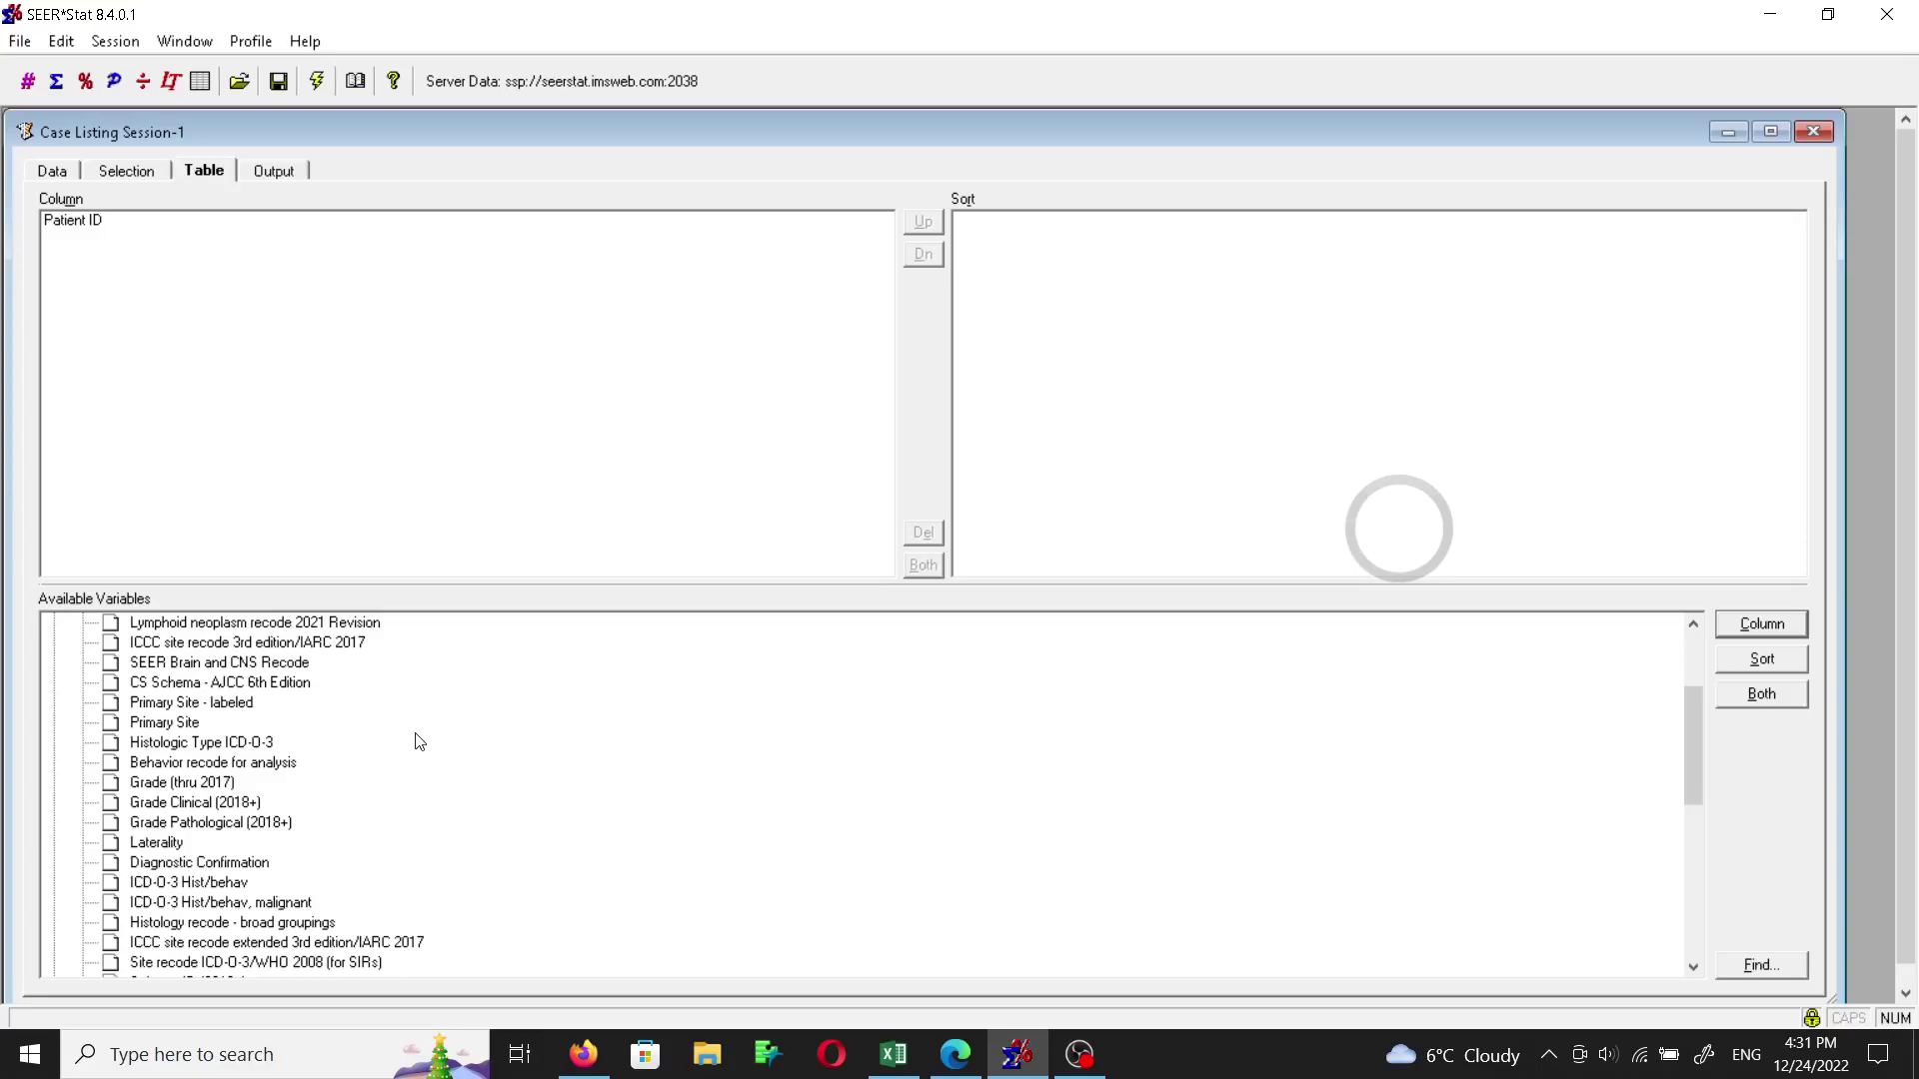
pyautogui.click(172, 885)
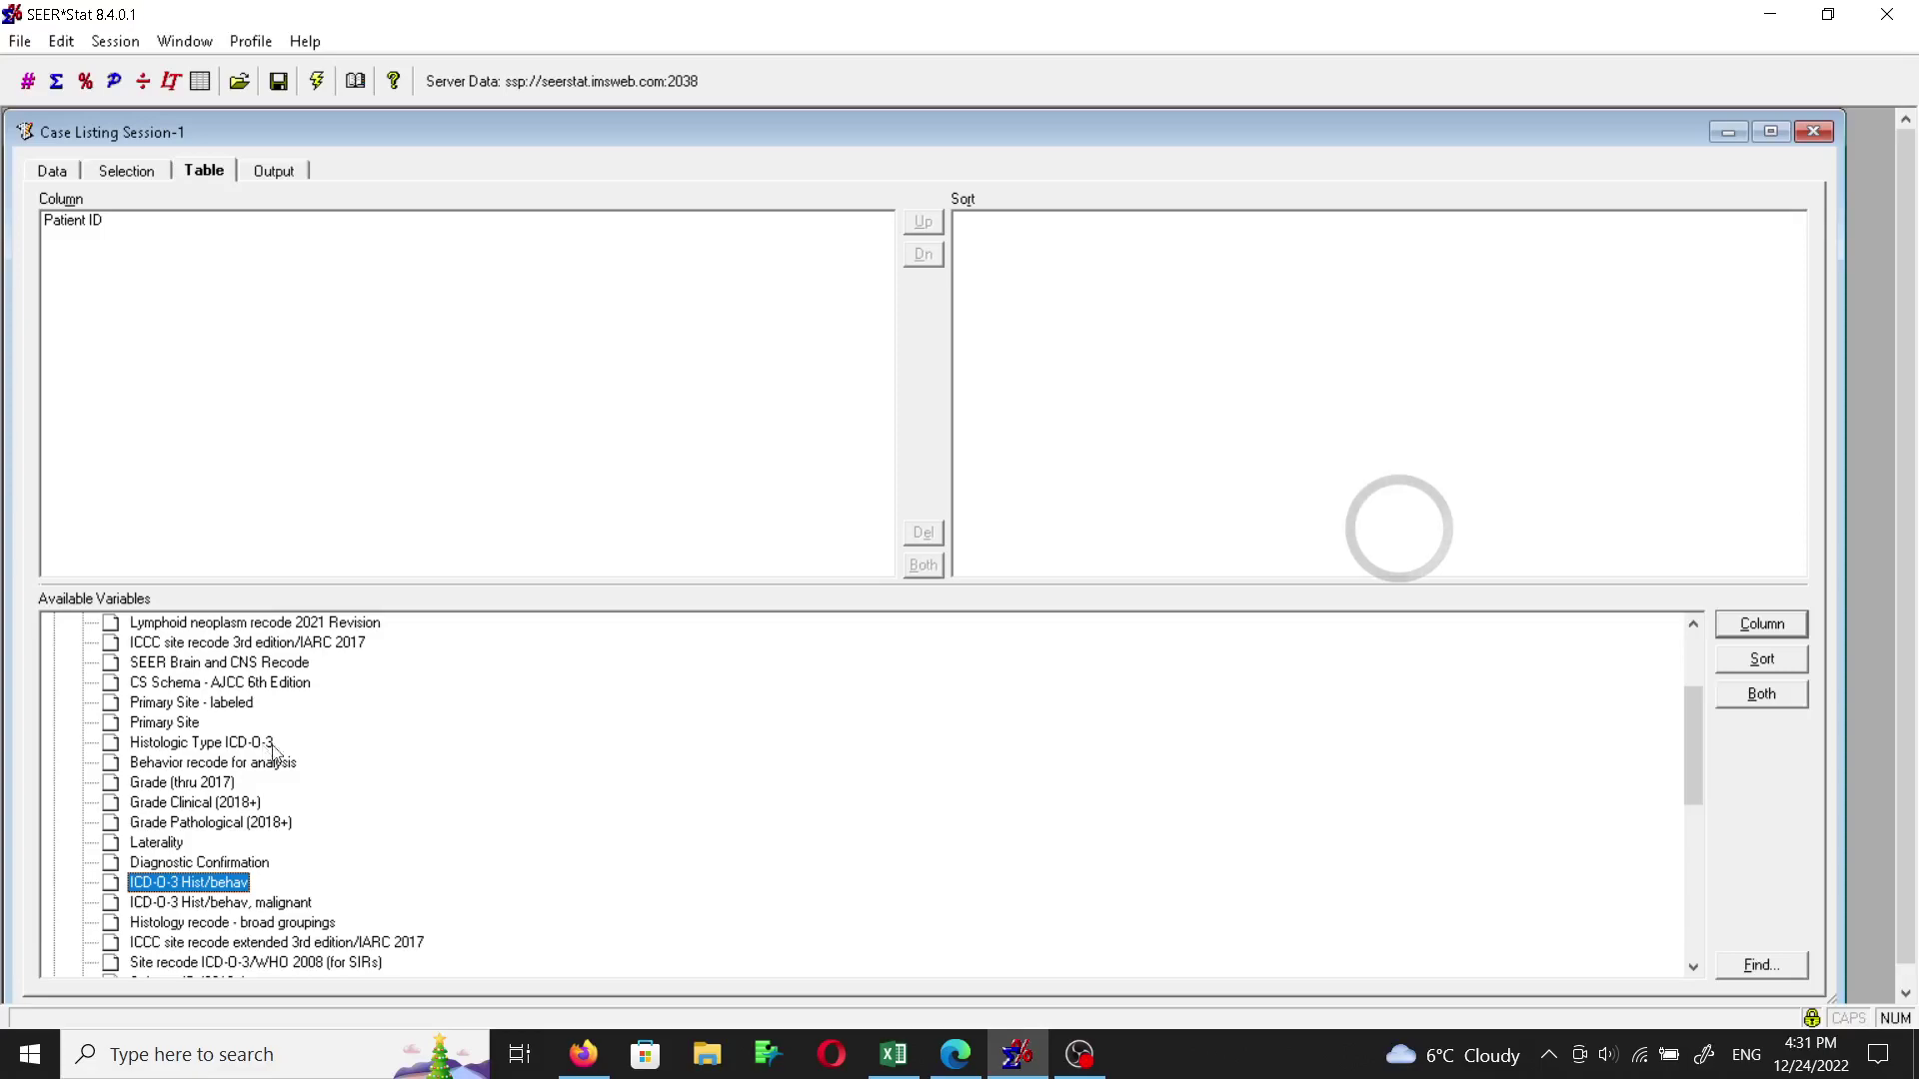
pyautogui.click(1757, 623)
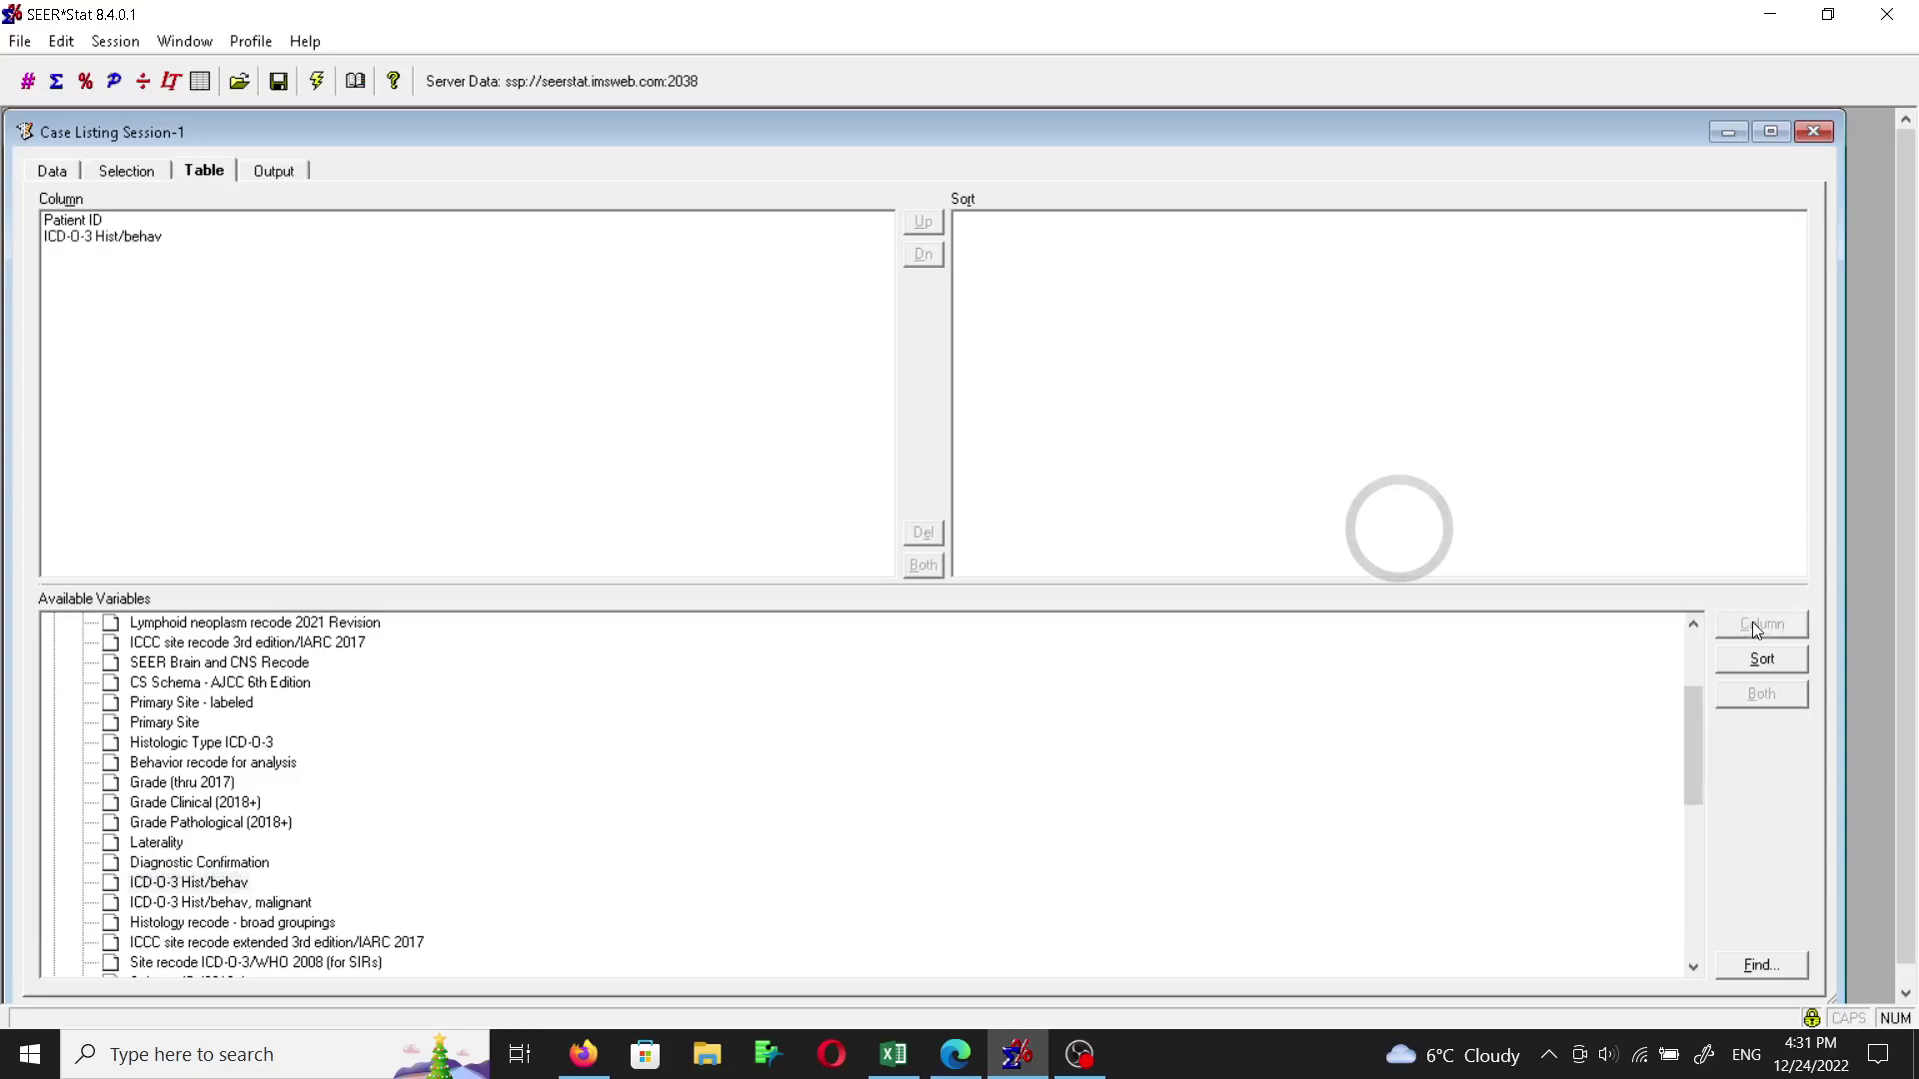
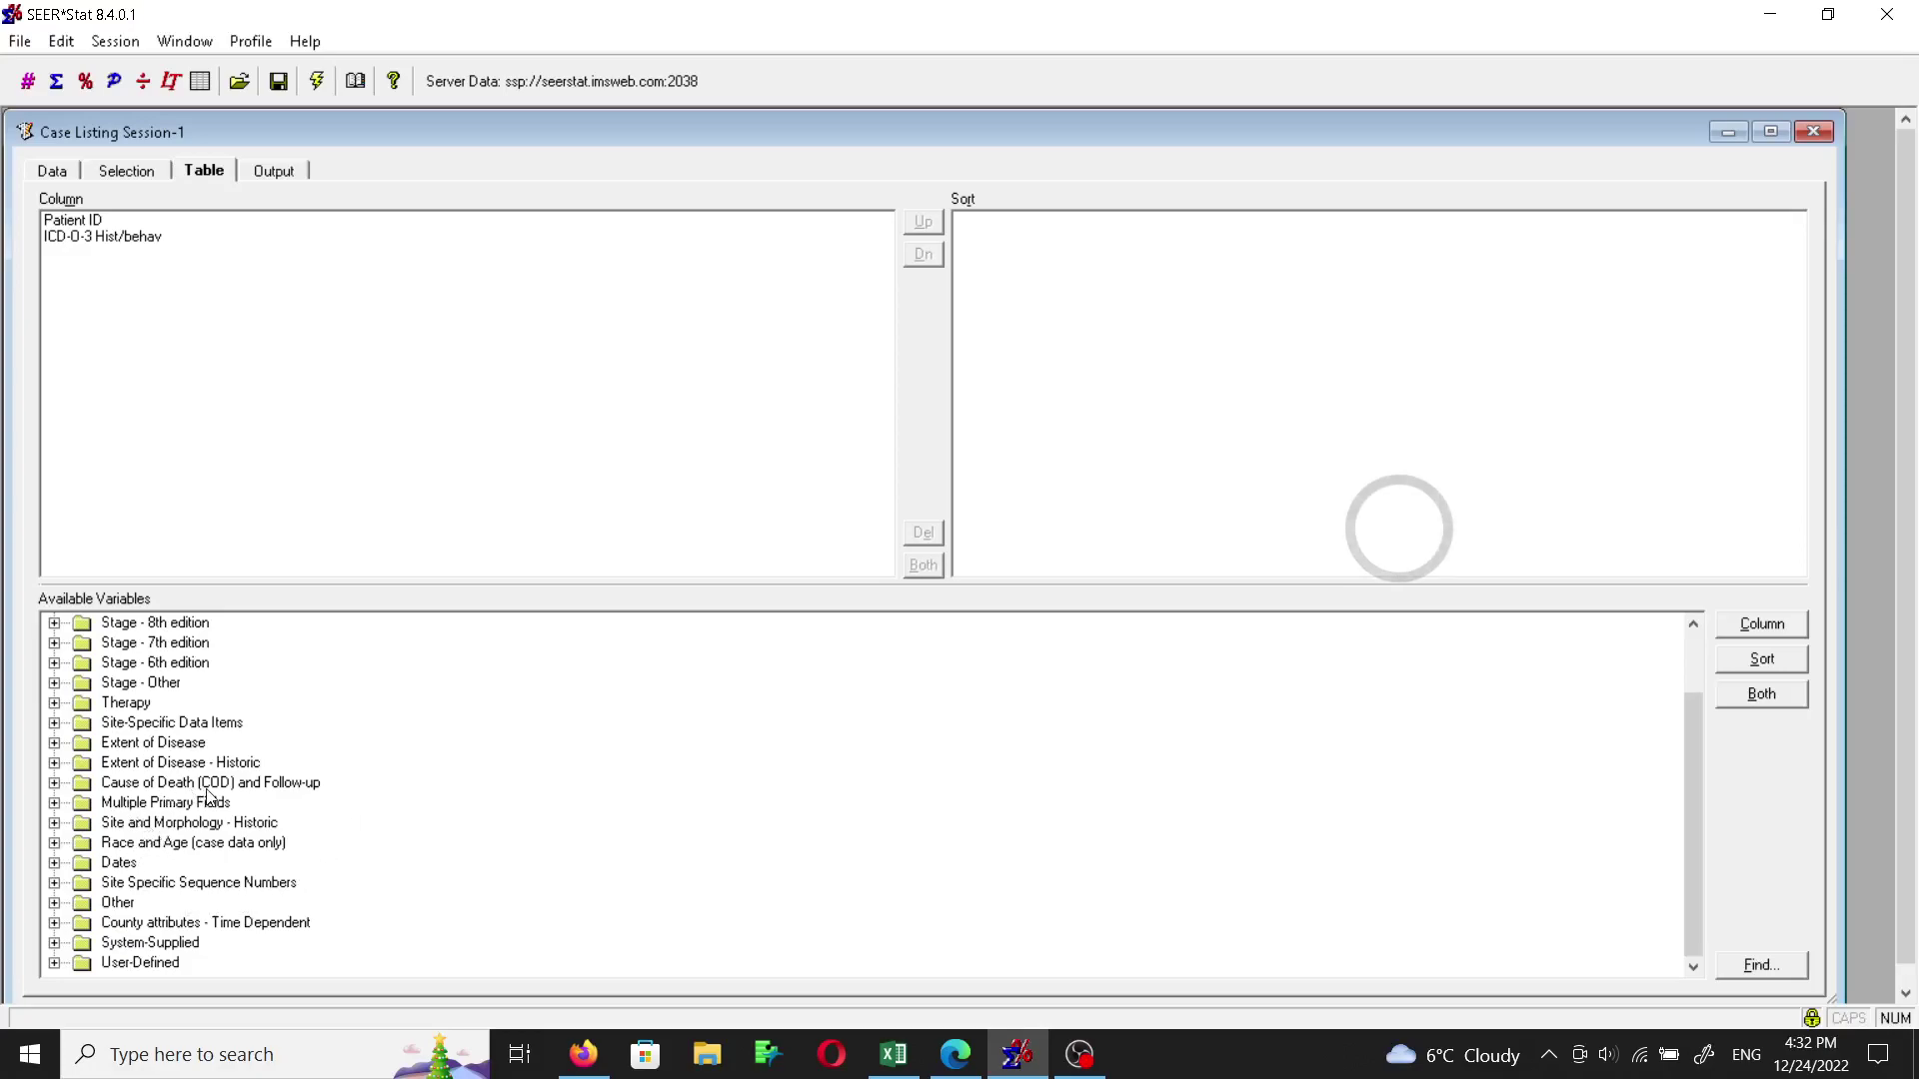
# Add SEER cause-specific death classification and SEER other cause of death classification, from Cause of Death (COD) and Follow-up, as table columns.
pyautogui.click(55, 783)
pyautogui.scroll(-1, 514, 846)
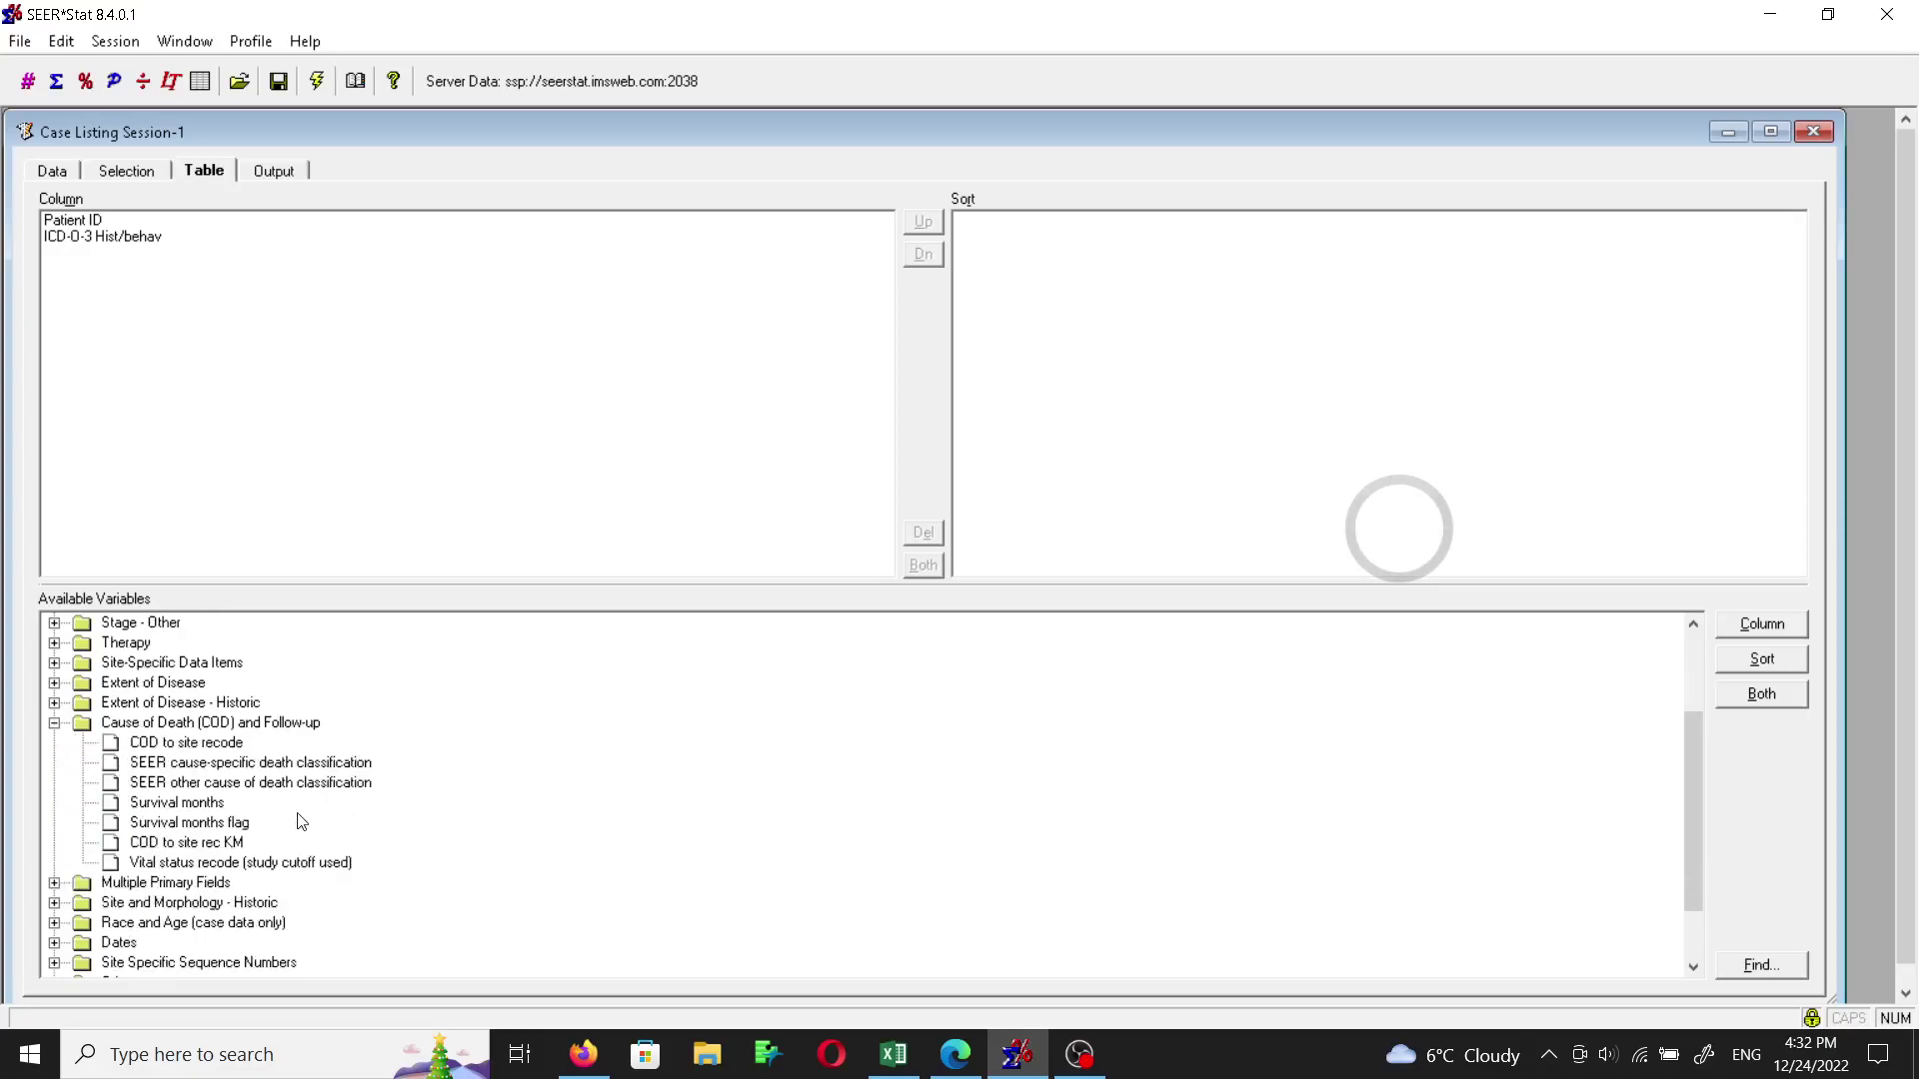
pyautogui.click(195, 765)
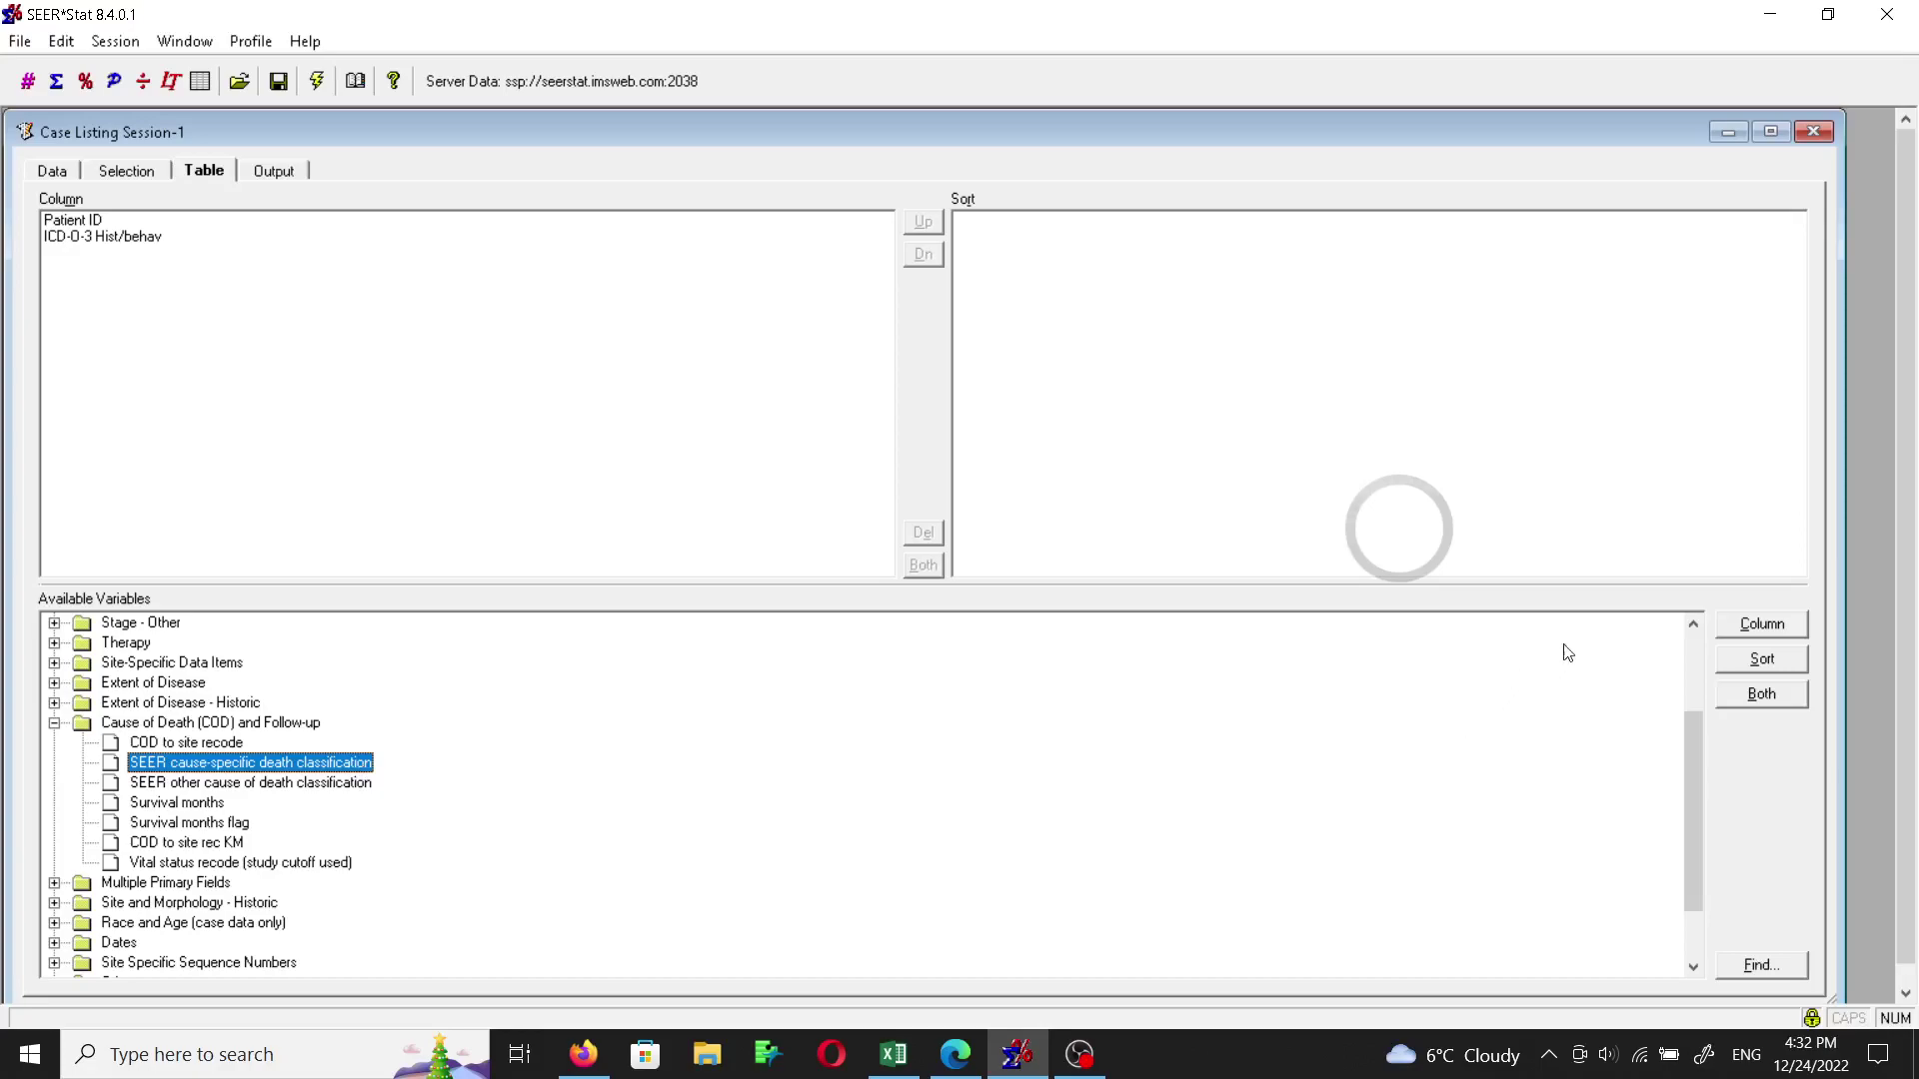
pyautogui.click(1747, 626)
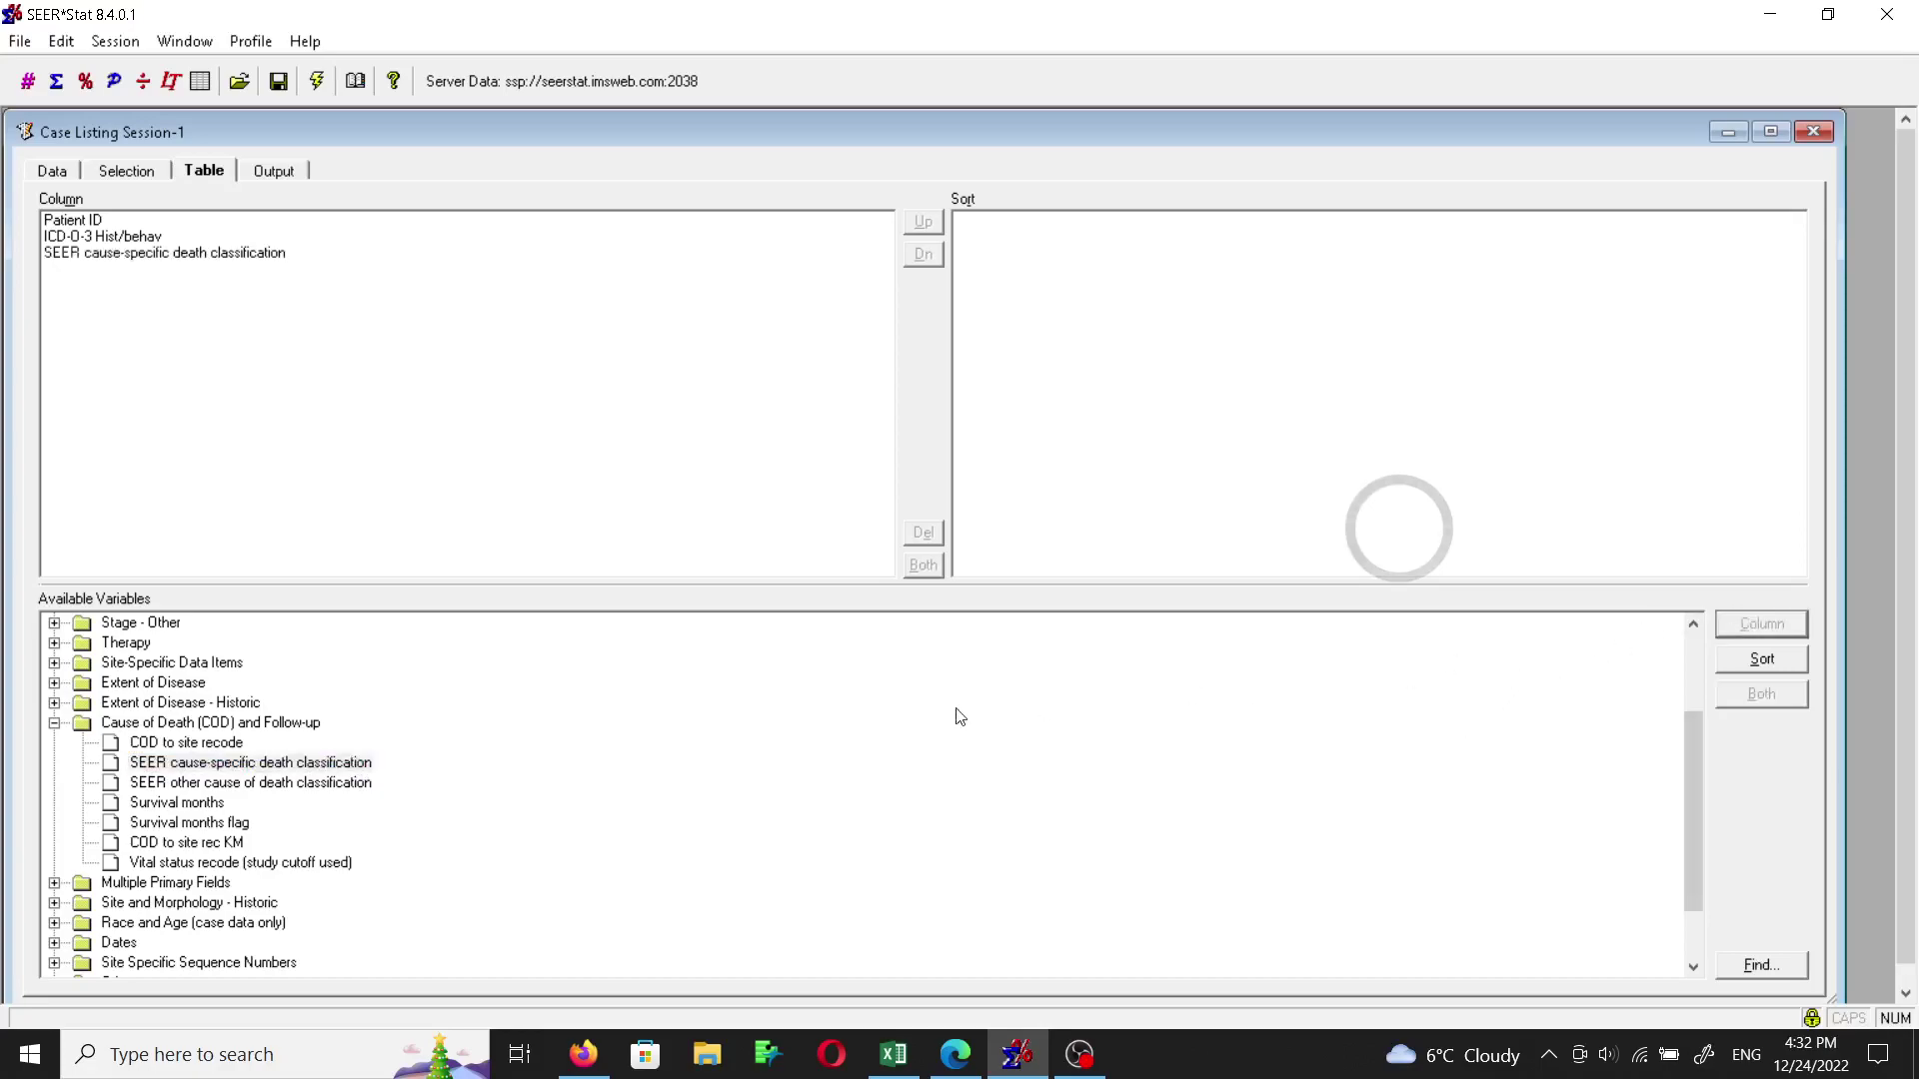
pyautogui.click(212, 784)
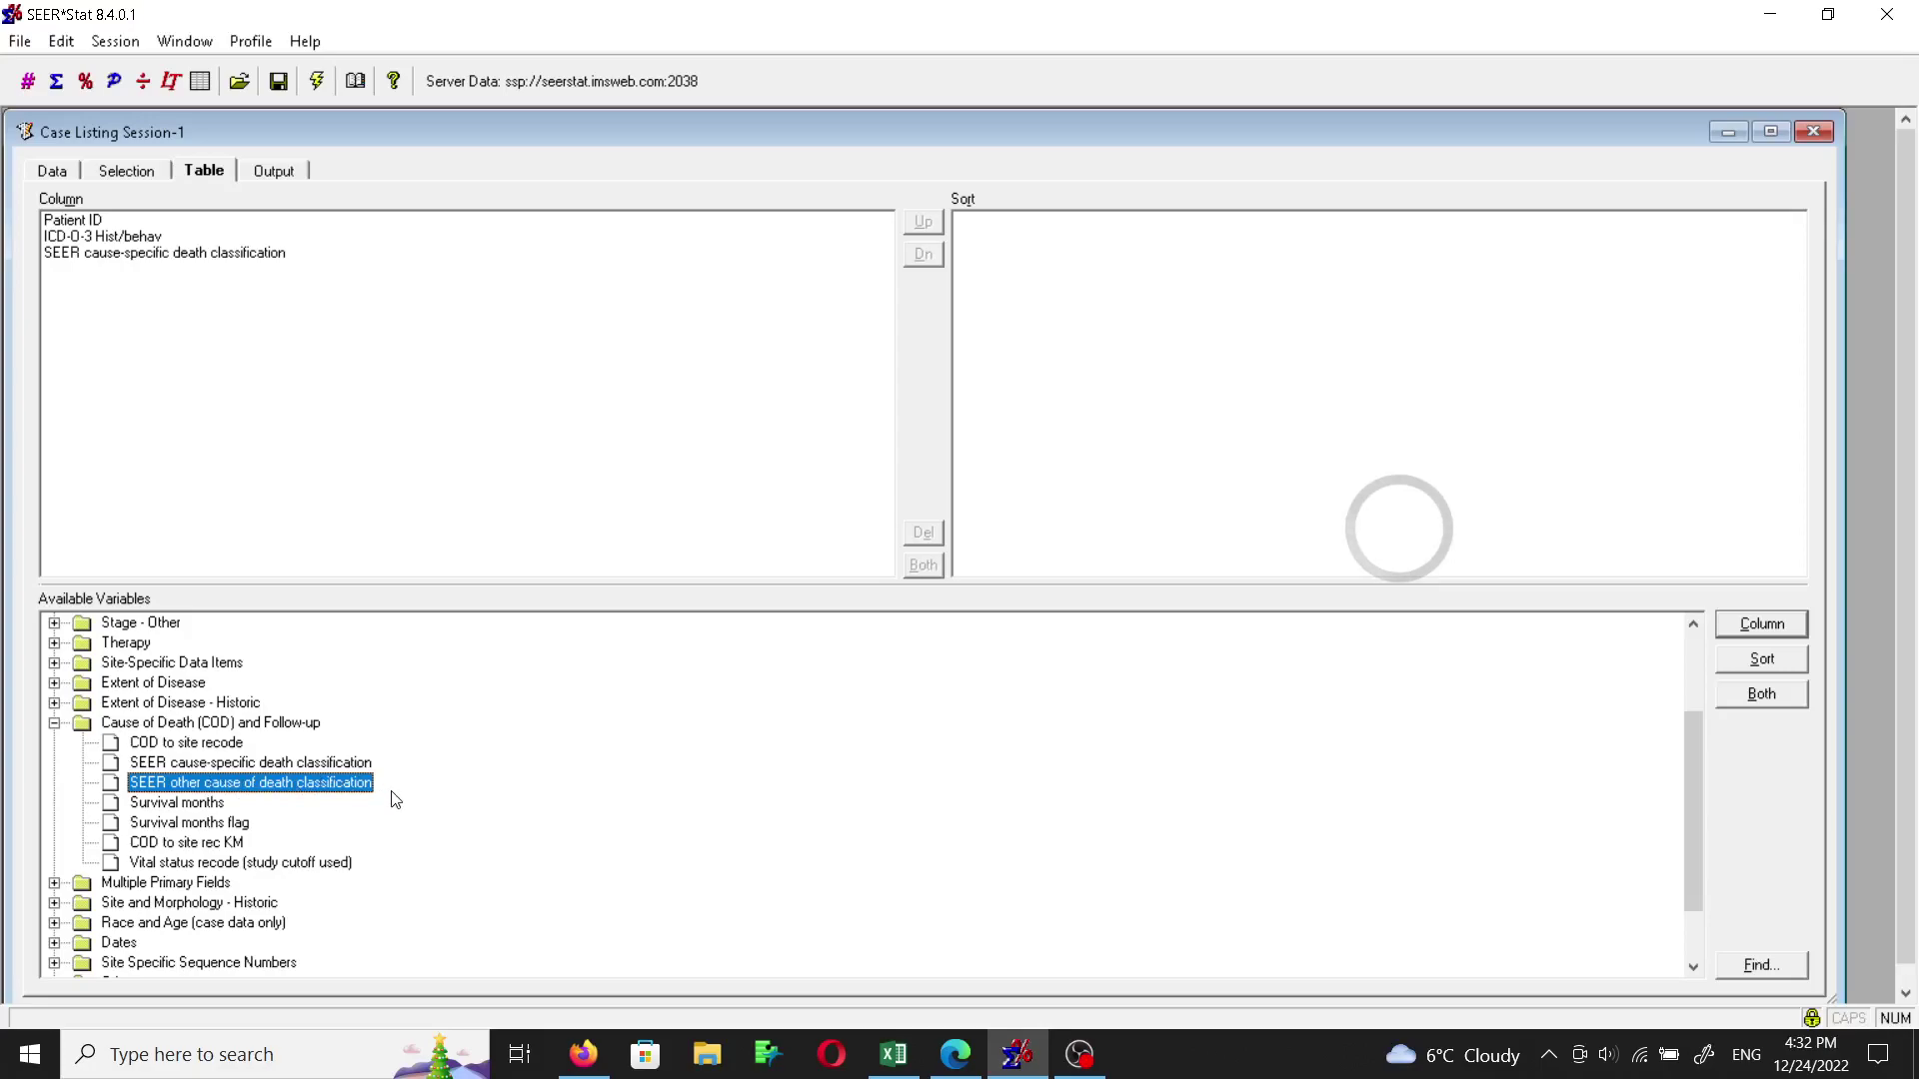
pyautogui.click(1765, 627)
# Add Survival months and Vital status recode (study cutoff used) as columns of the case listing table.
pyautogui.click(165, 805)
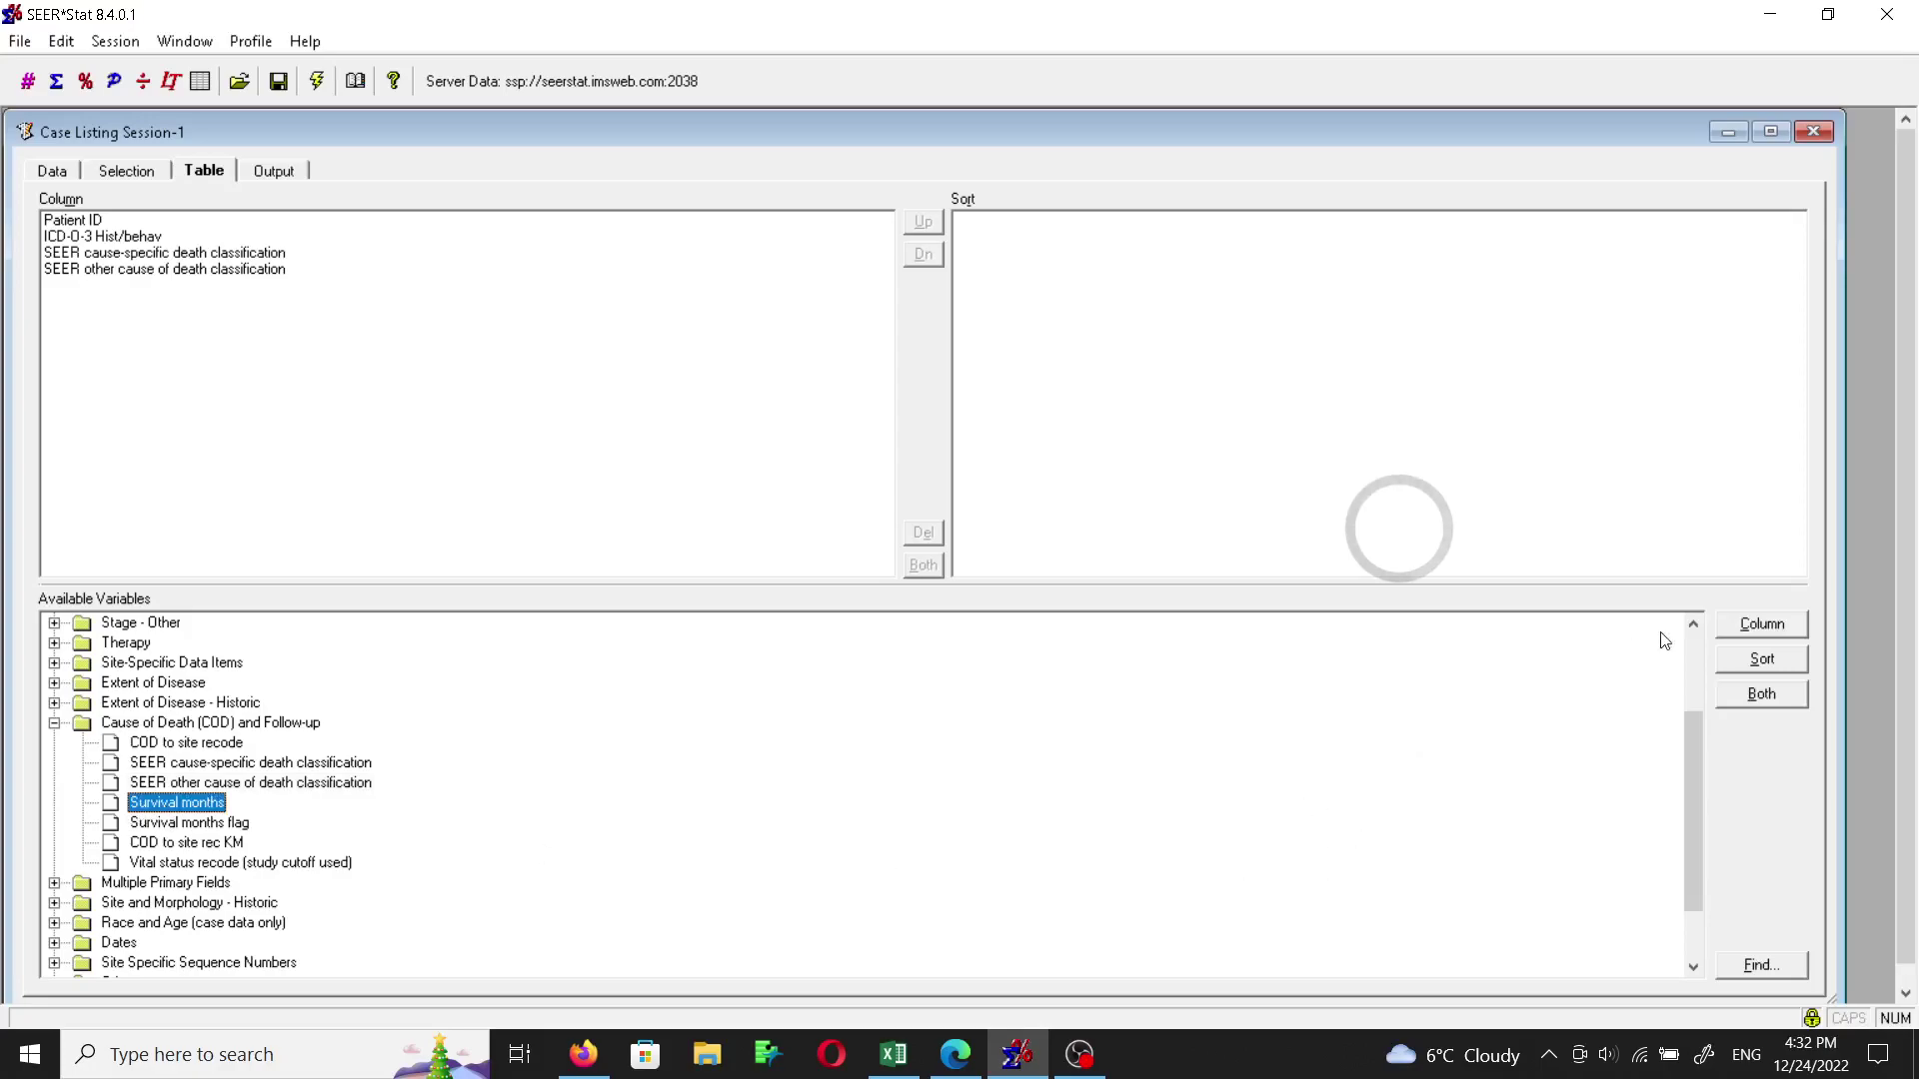
pyautogui.click(1765, 630)
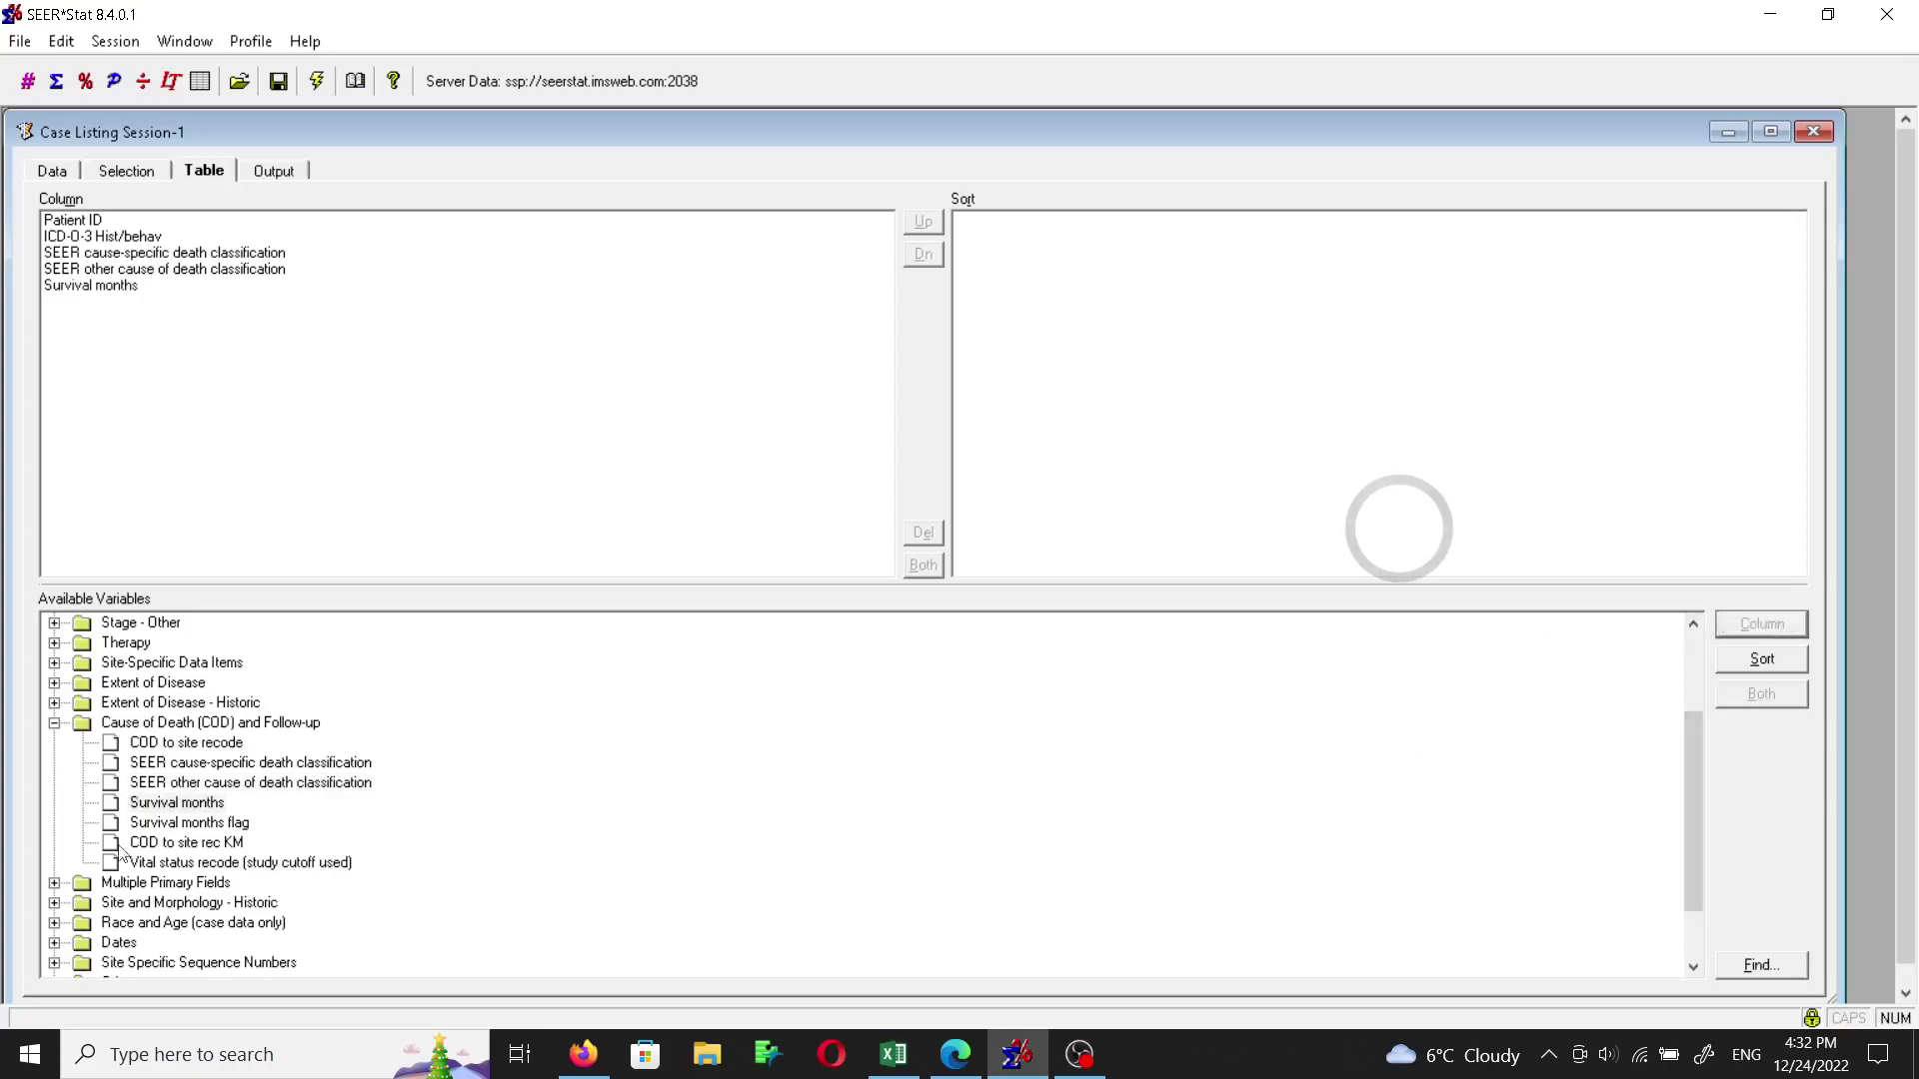
pyautogui.click(185, 865)
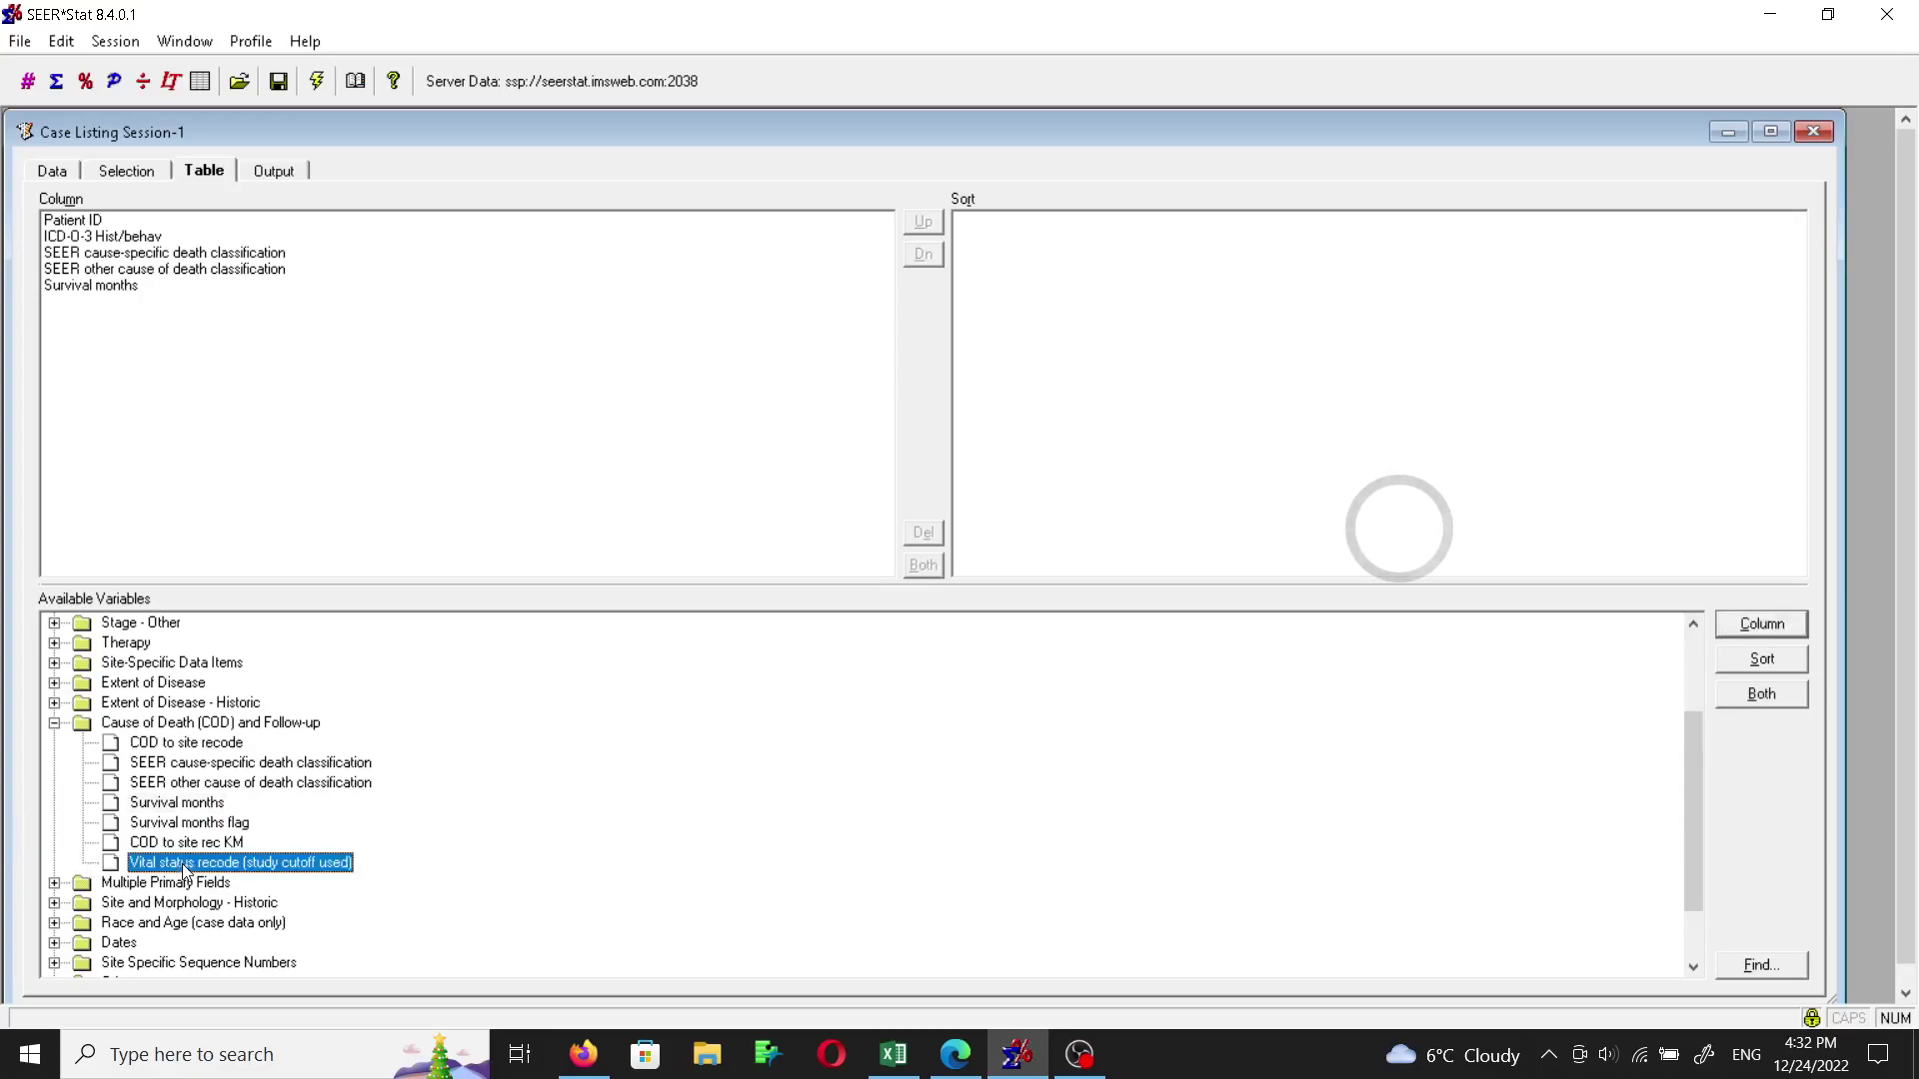
pyautogui.click(1749, 630)
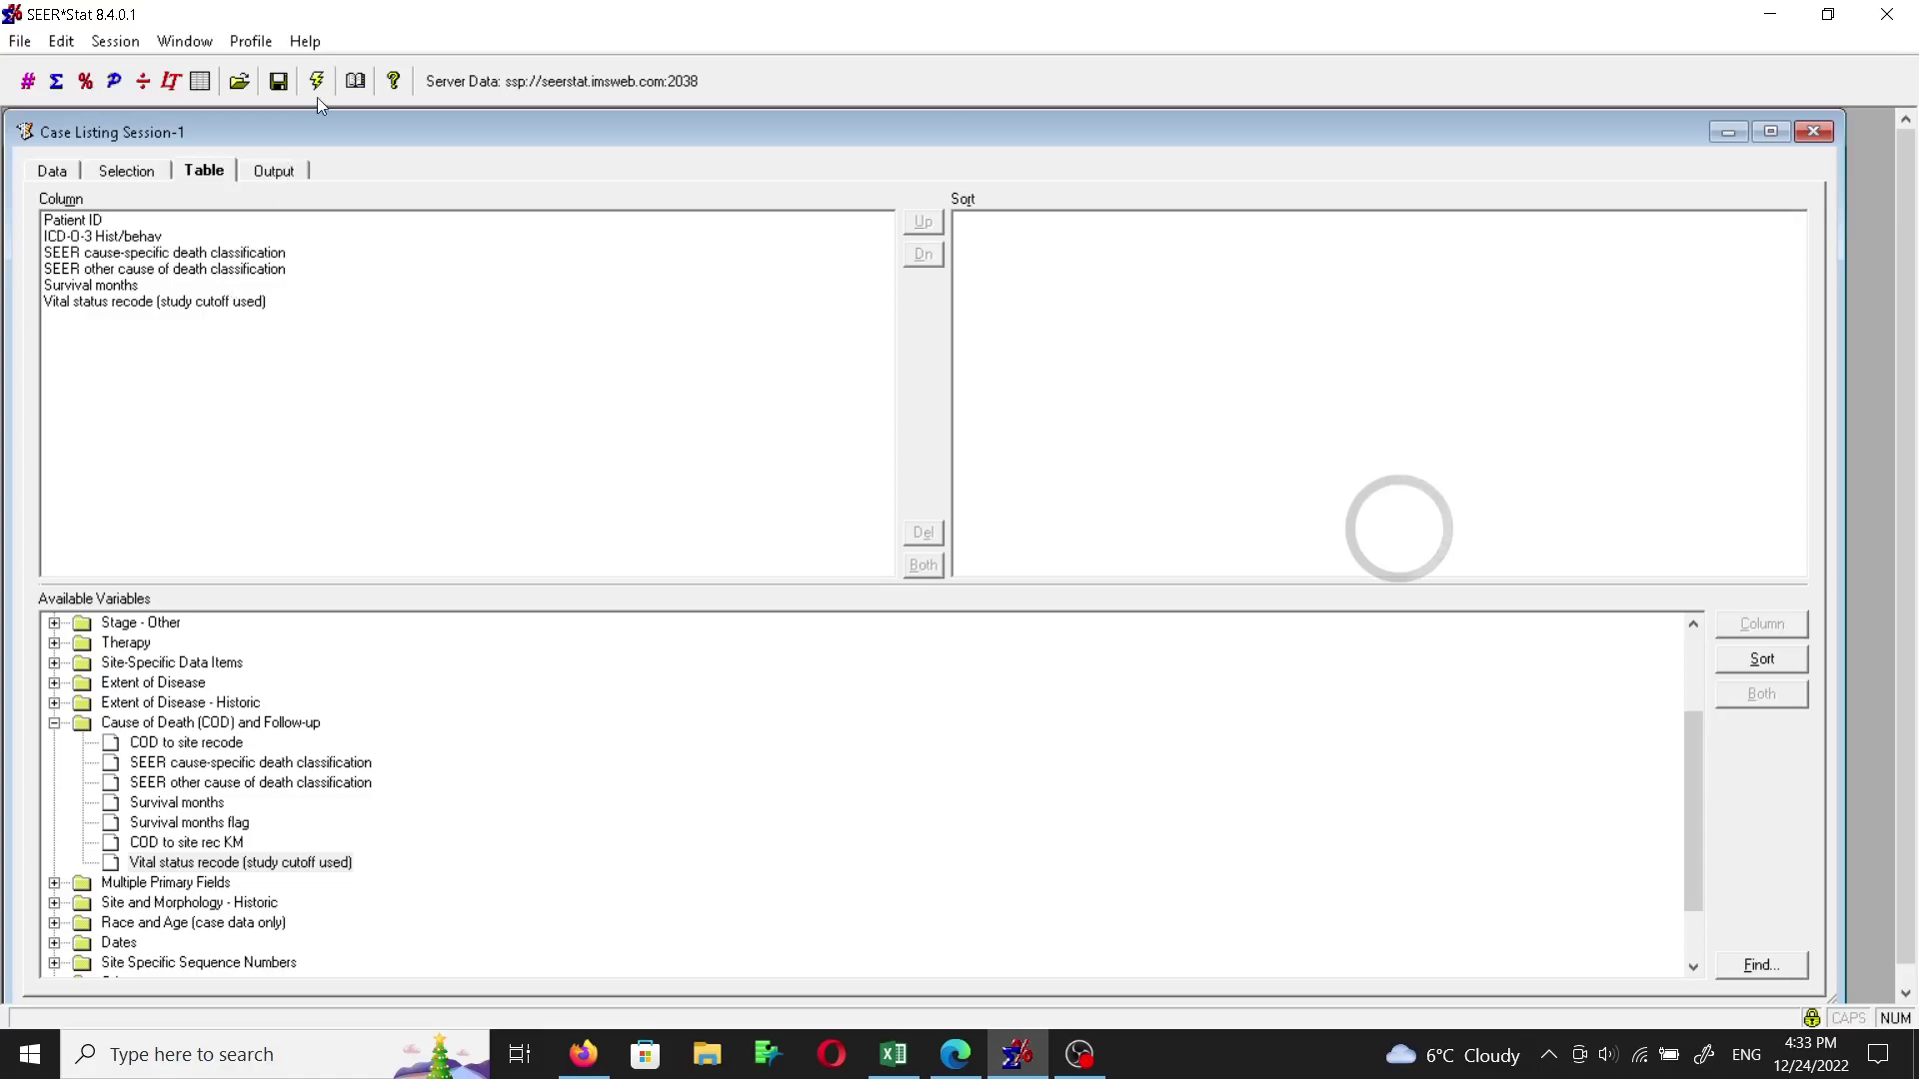
# Title the case listing output "tongue survival" and execute the session.
pyautogui.click(276, 170)
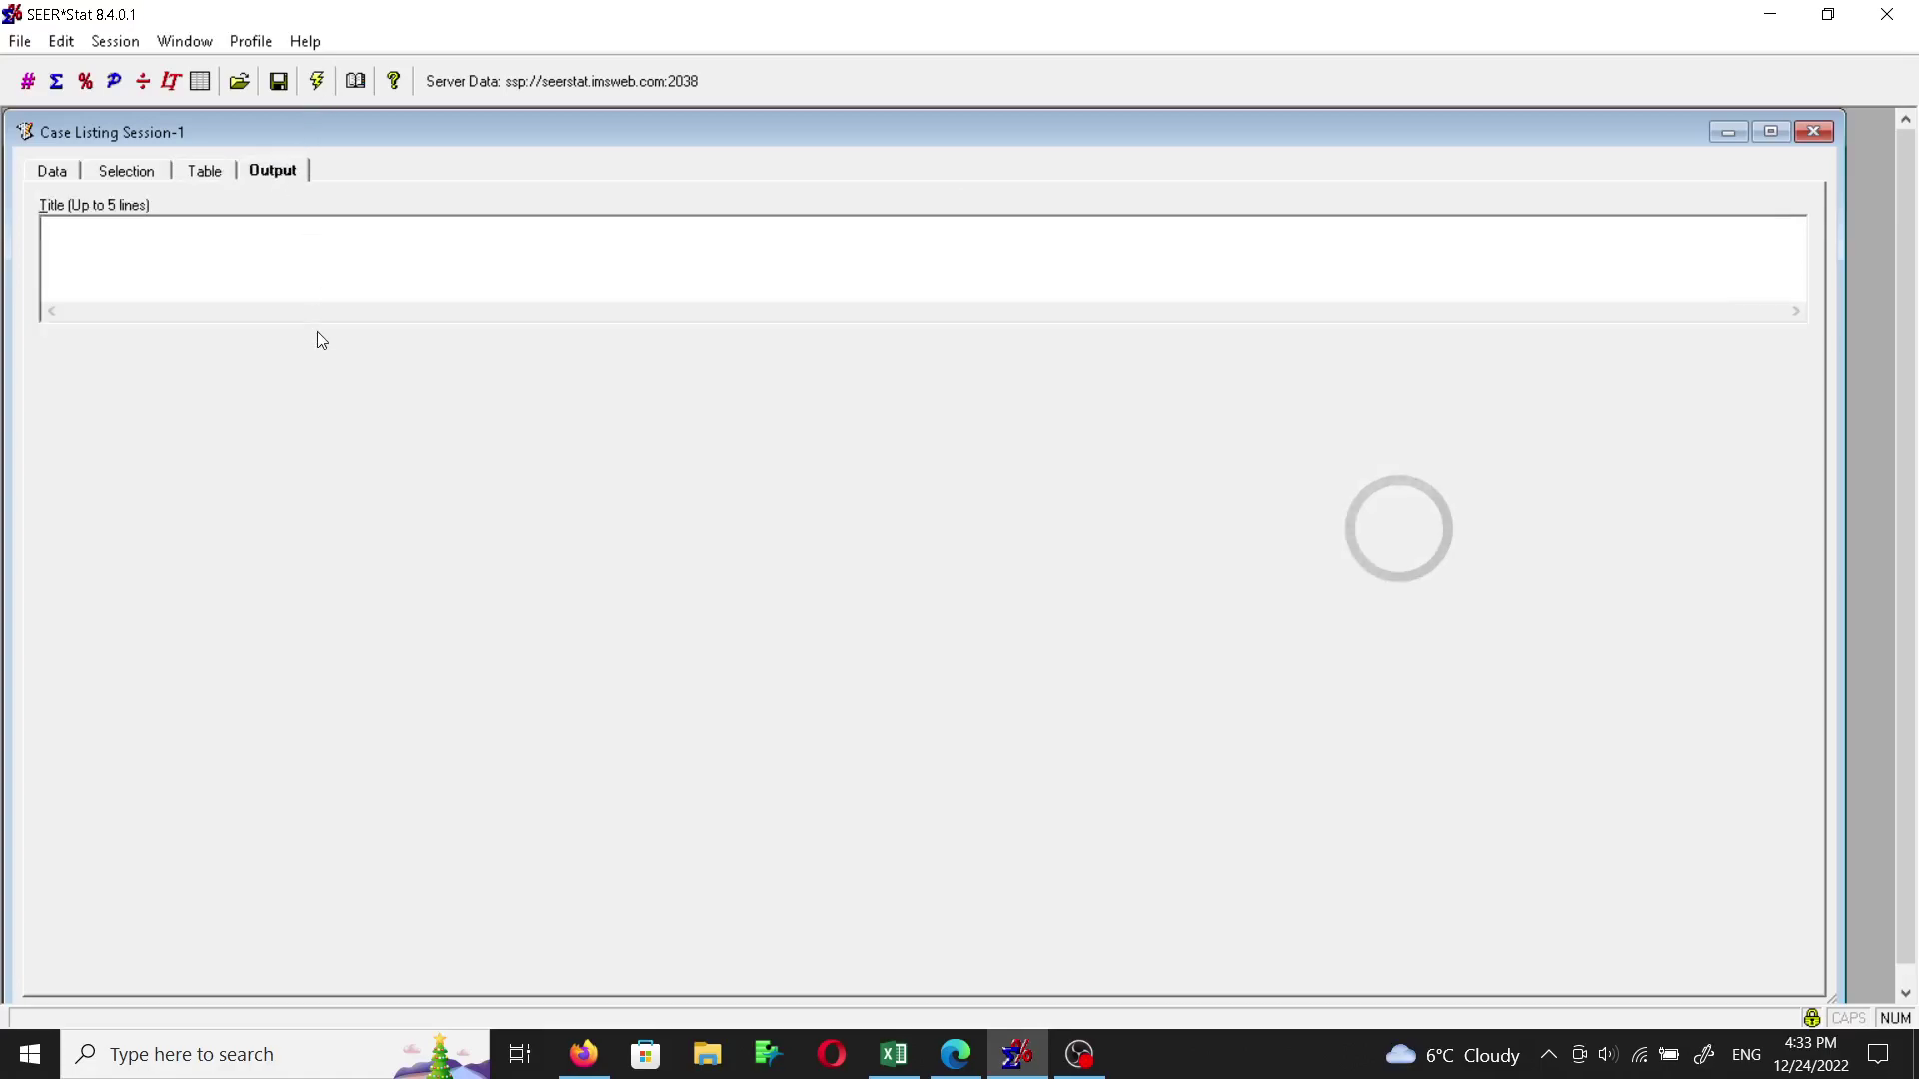
pyautogui.write('tongue surviva')
pyautogui.click(316, 84)
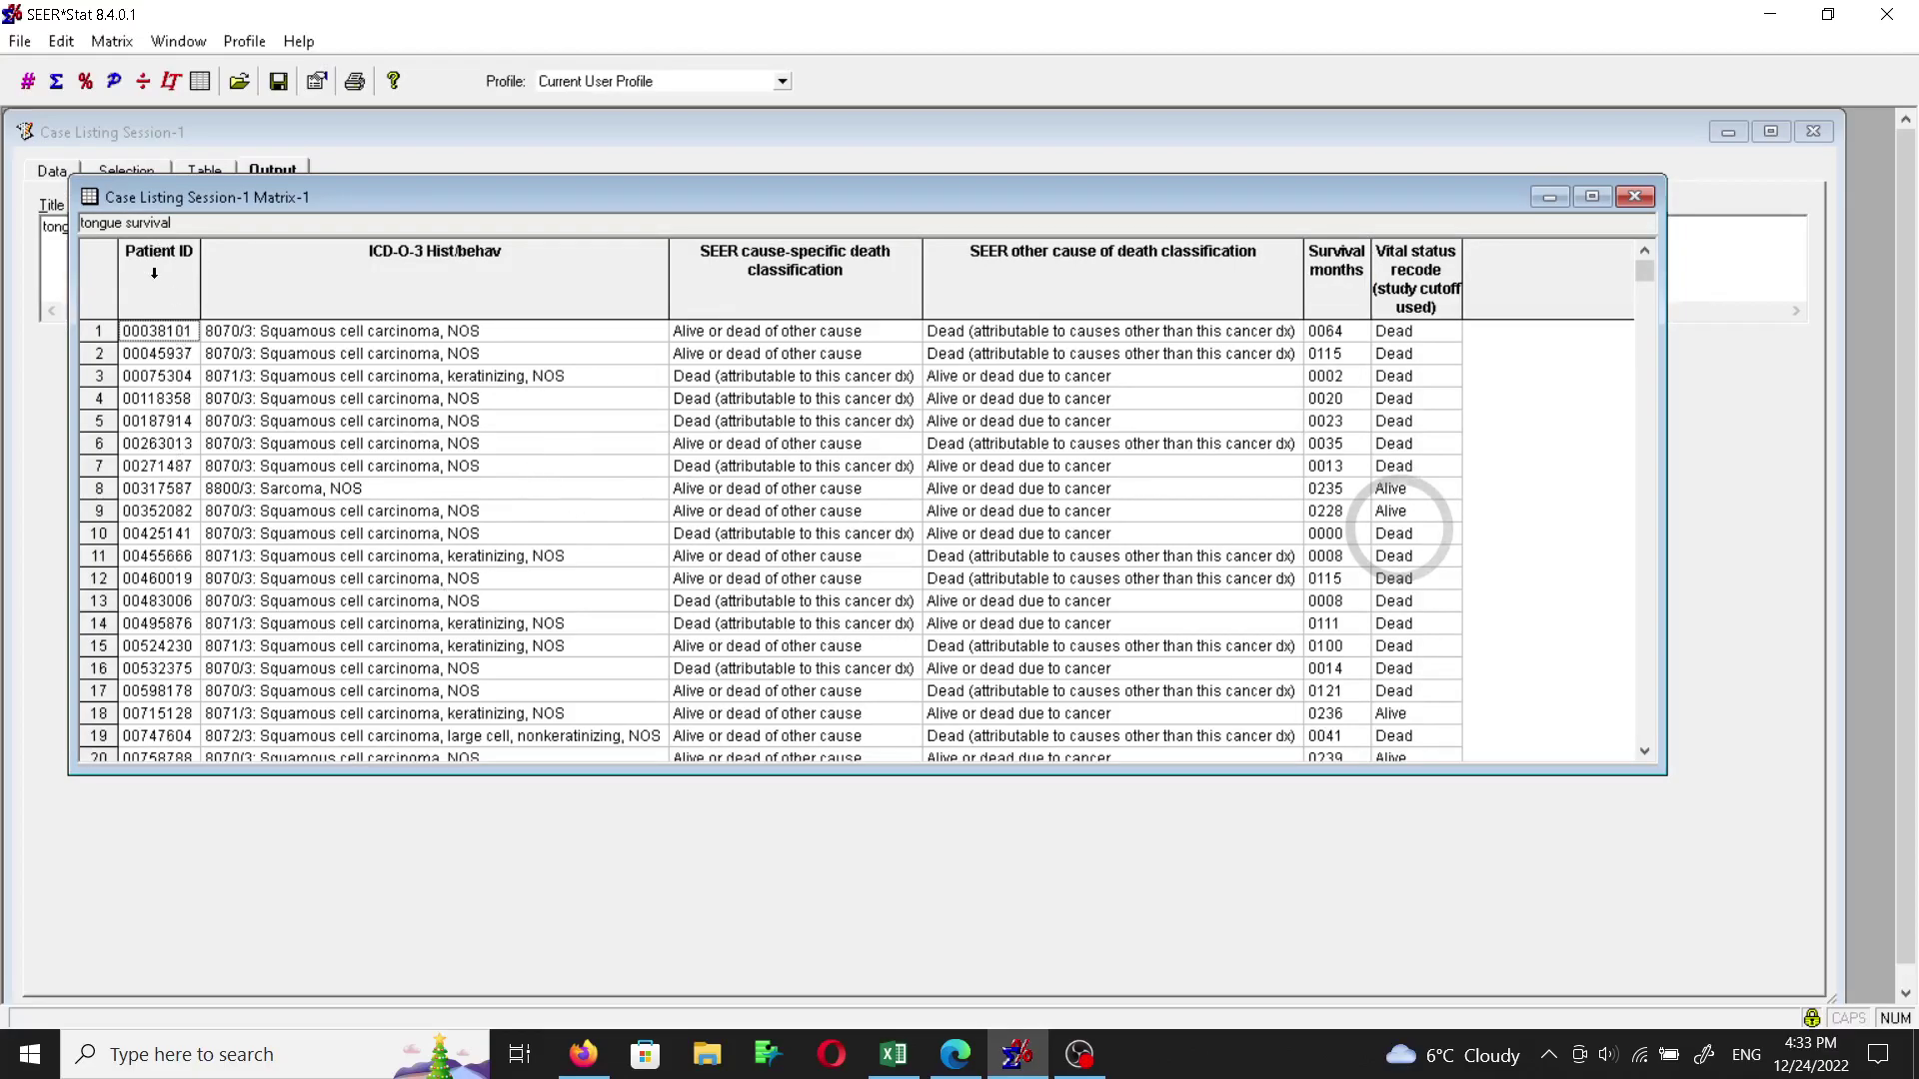
# Select the Patient ID column in the results matrix and look through the first listed cases.
pyautogui.click(159, 270)
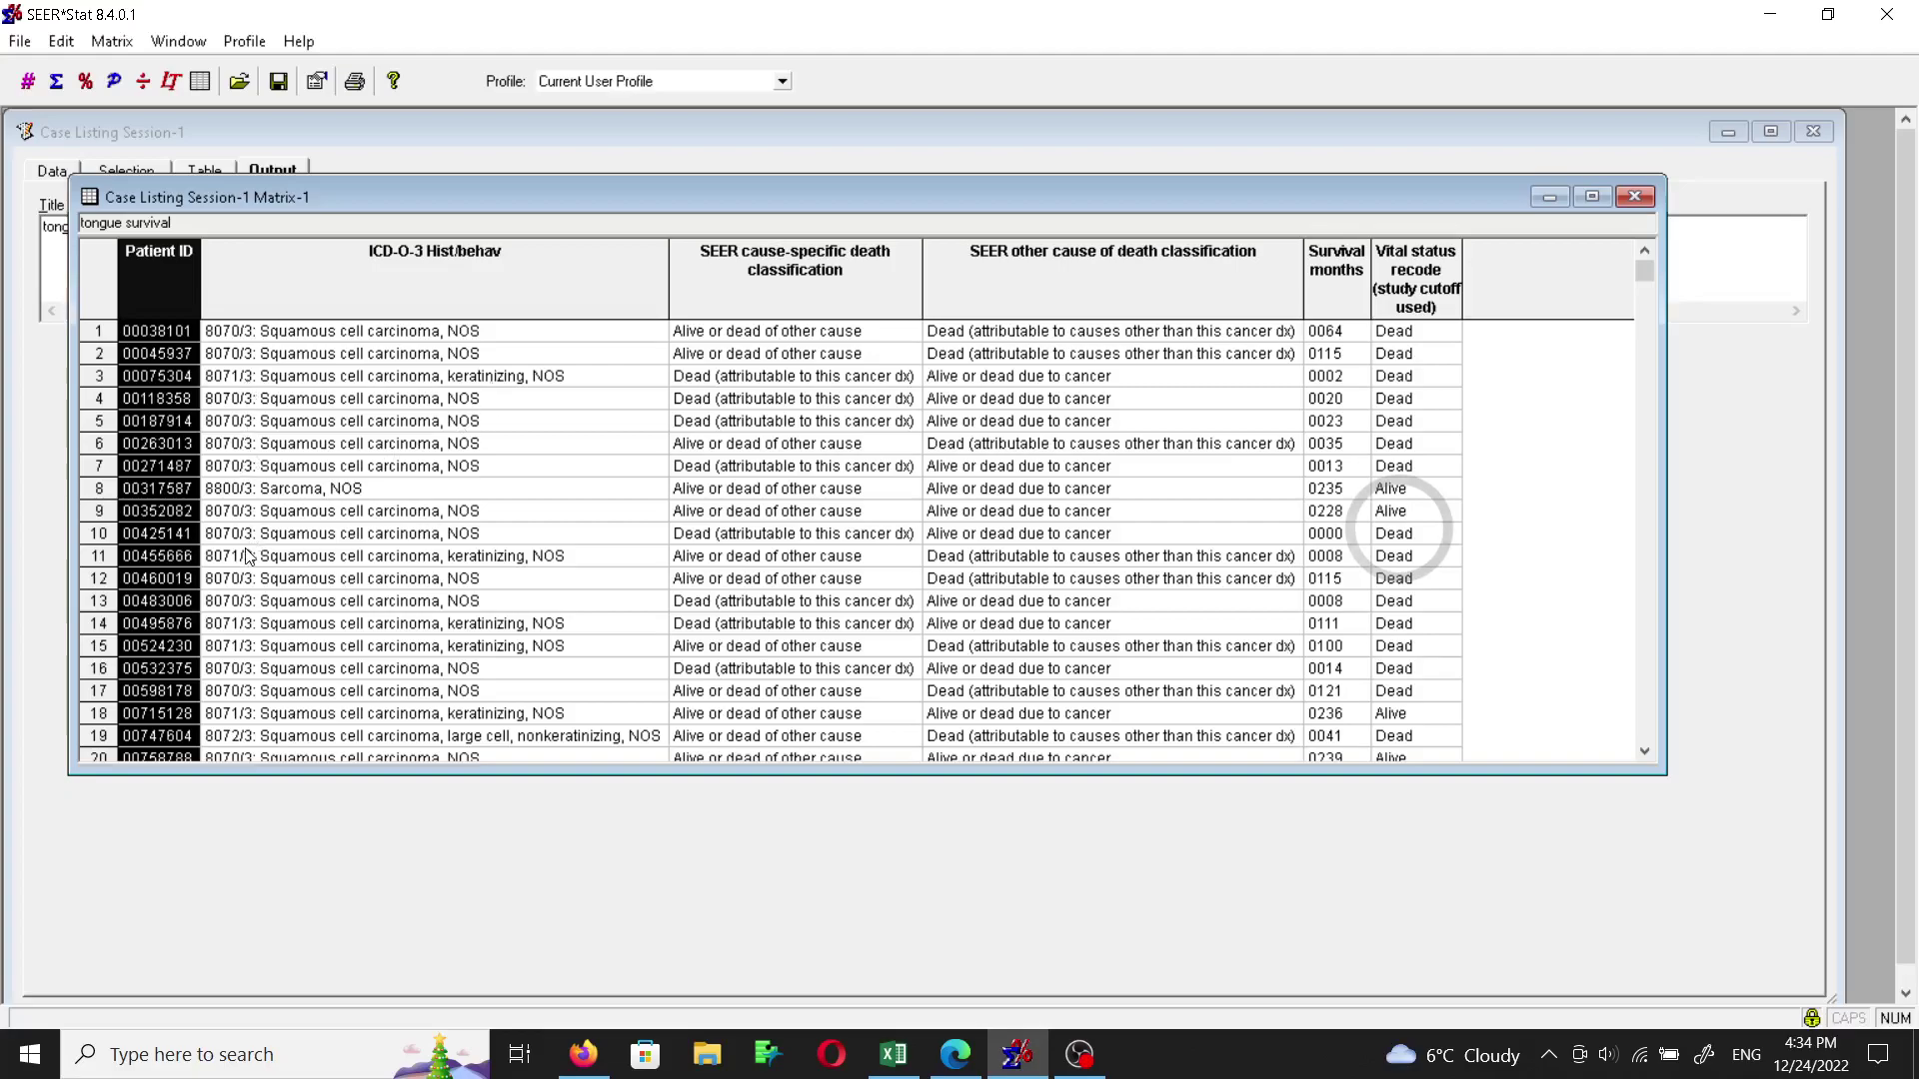
pyautogui.scroll(-5, 249, 617)
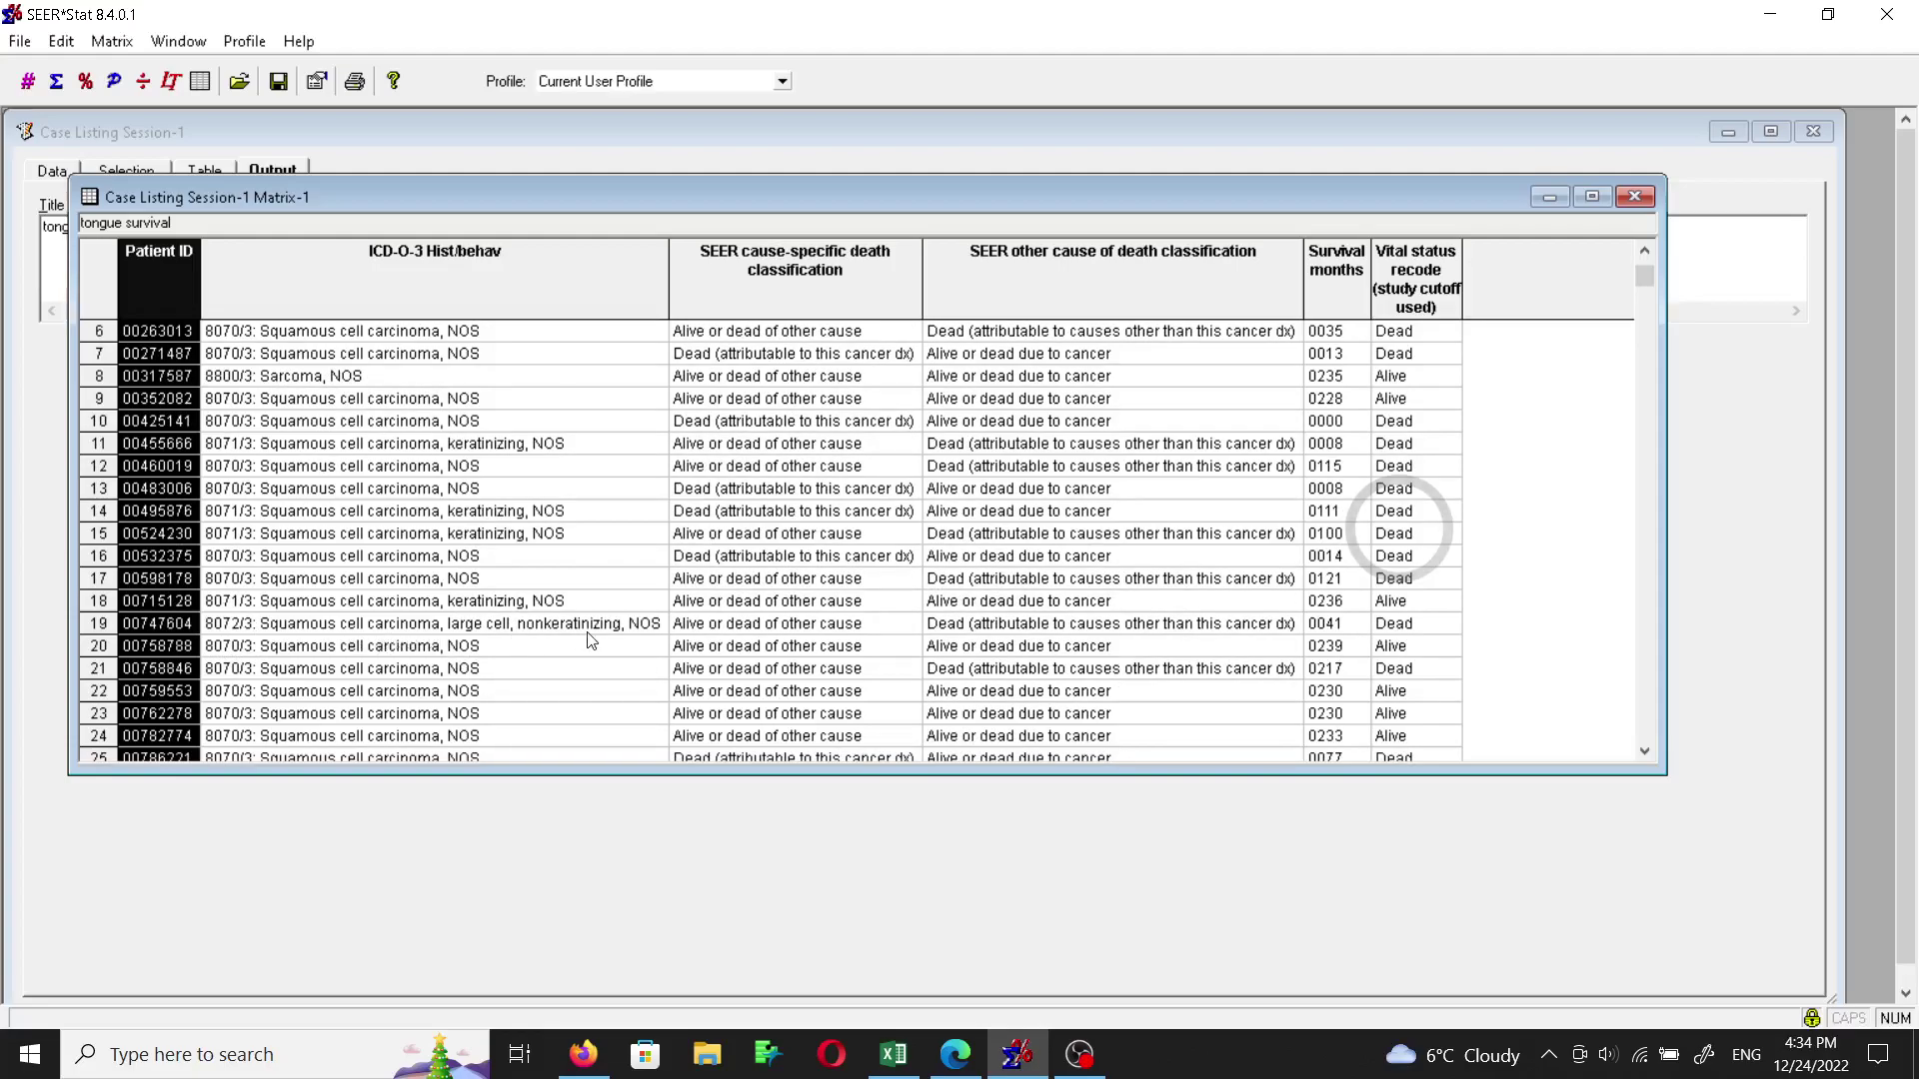
pyautogui.scroll(2, 401, 612)
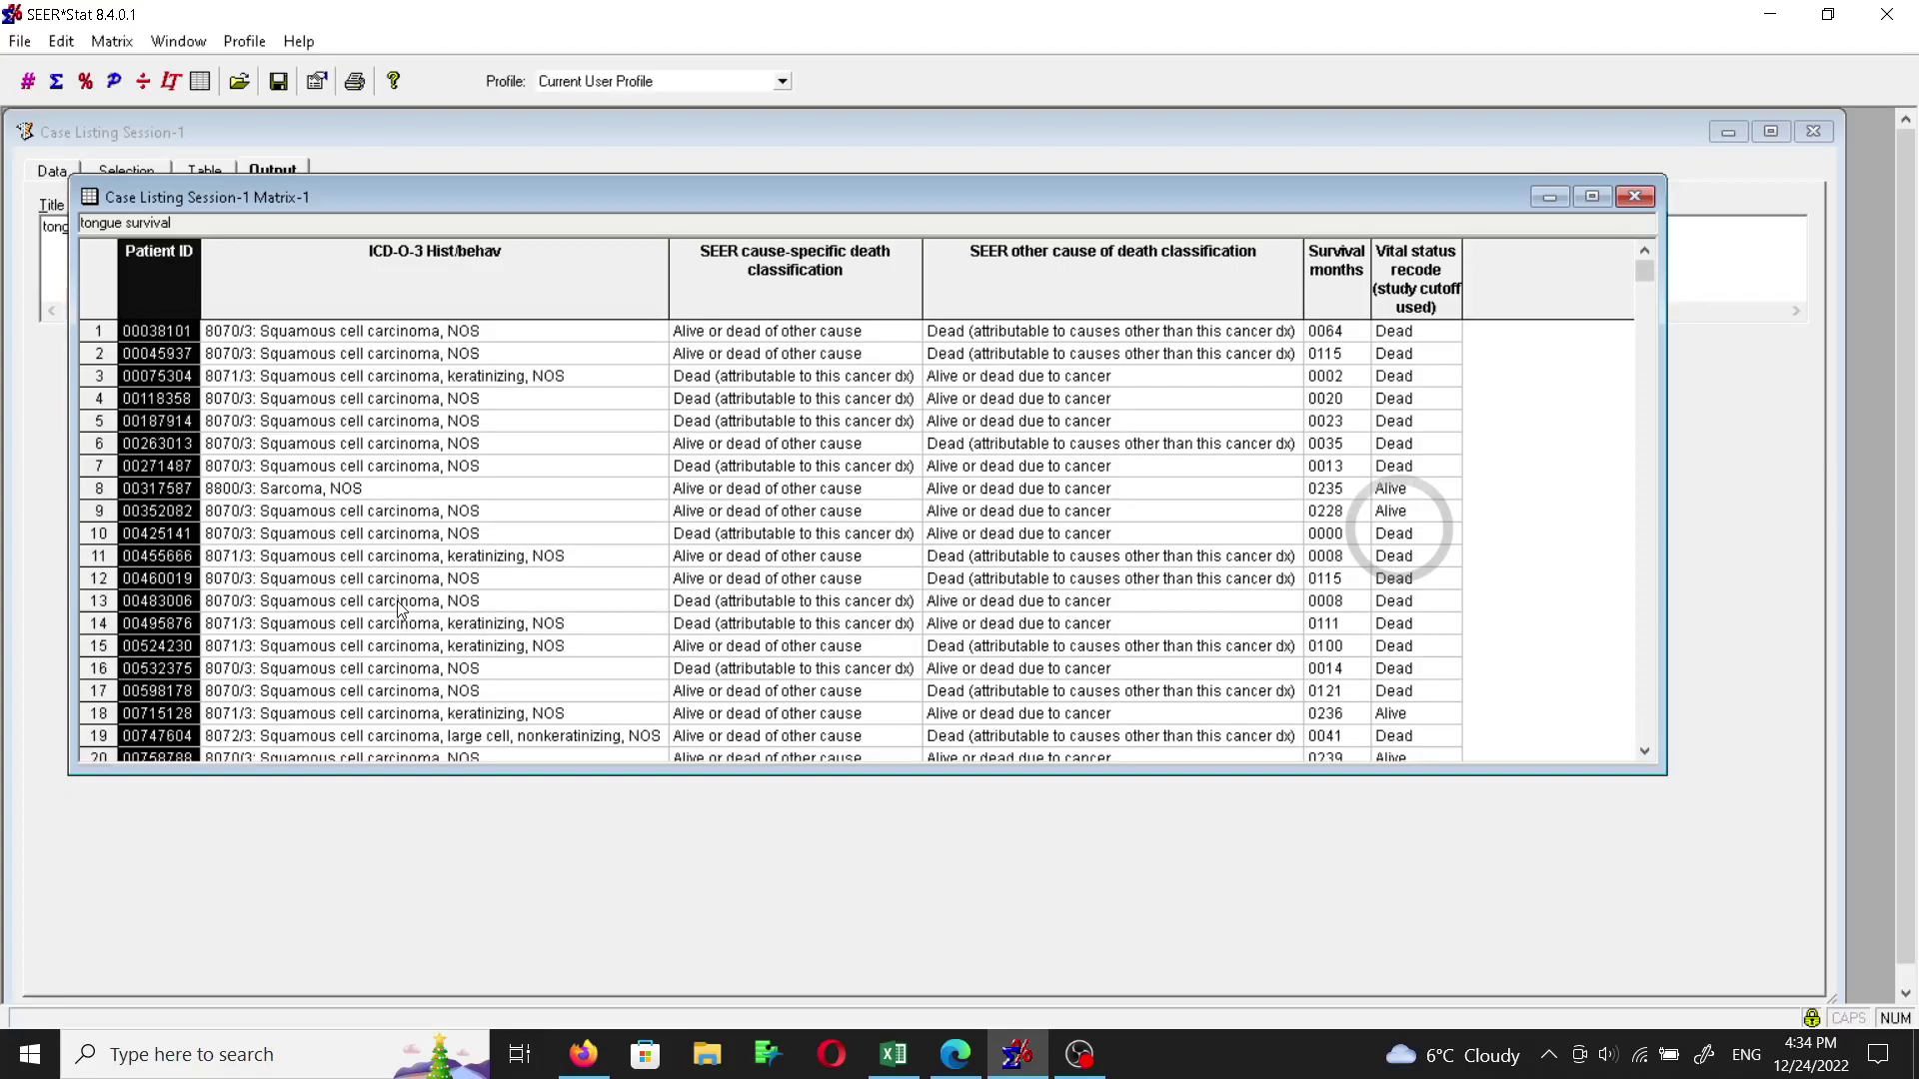